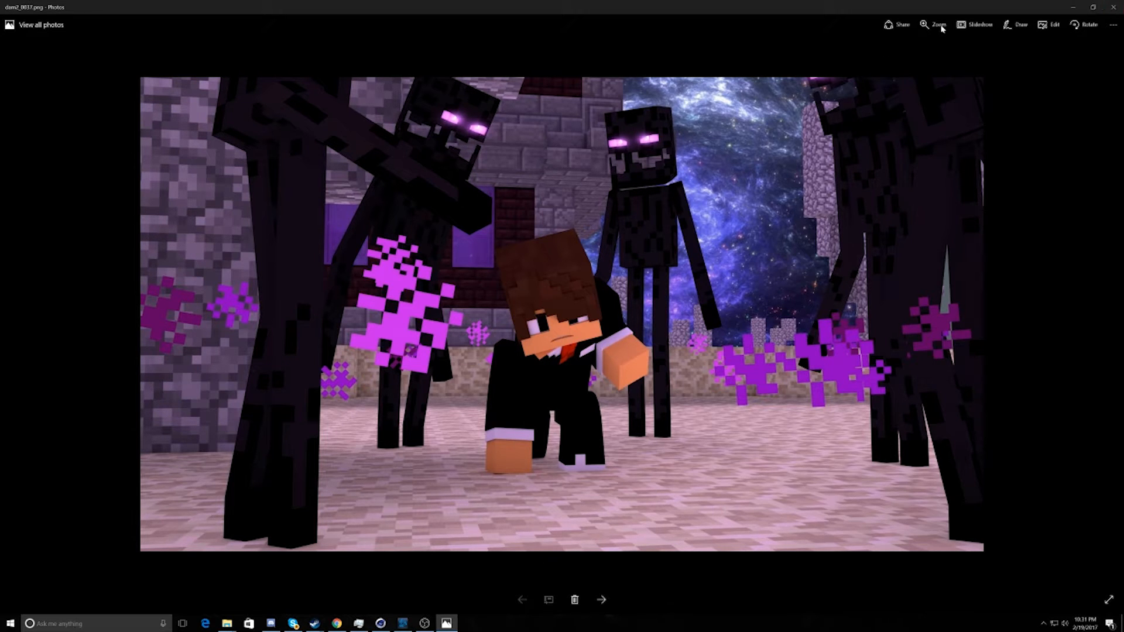
Step: Review the example renders jacket boy and dam2_0037 from the YT folder in the image viewer
click(1113, 7)
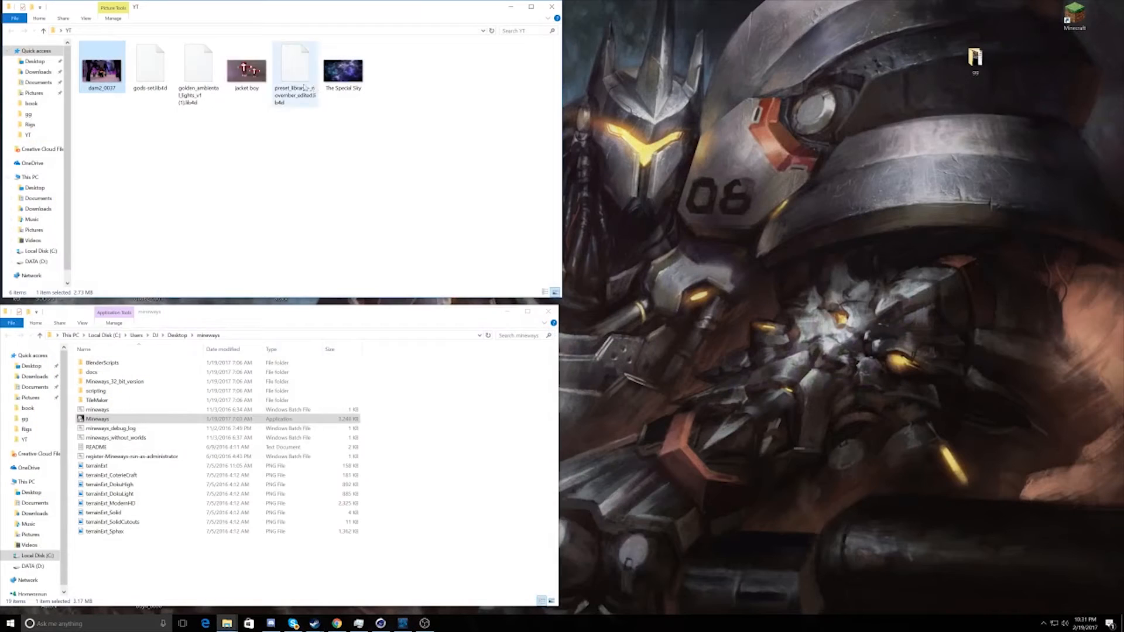
click(246, 74)
double_click(244, 75)
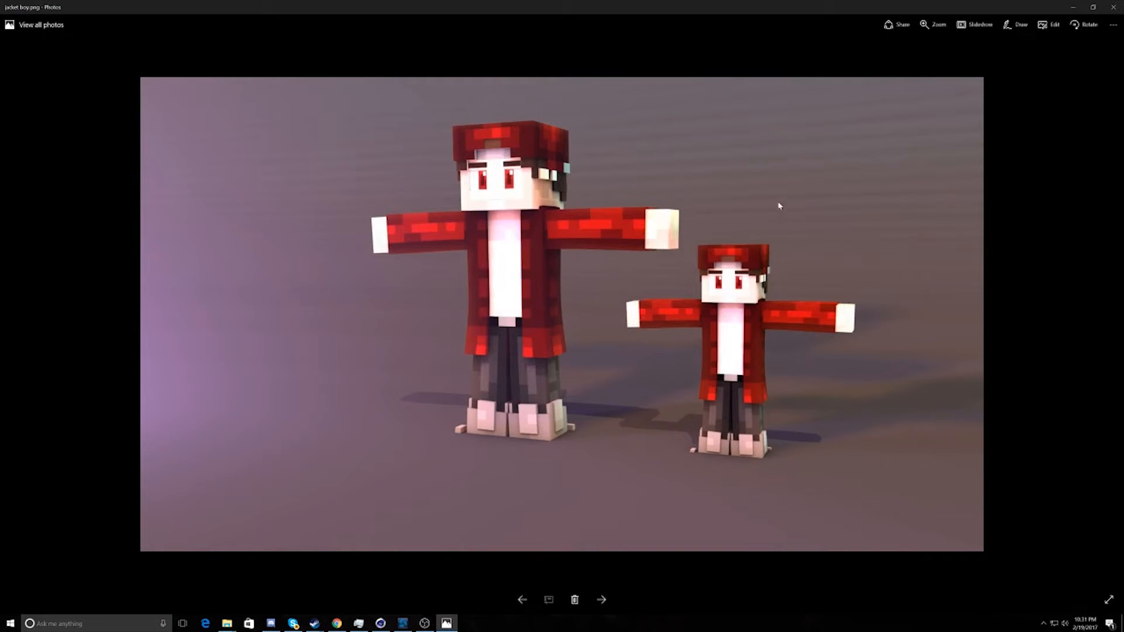
click(1114, 7)
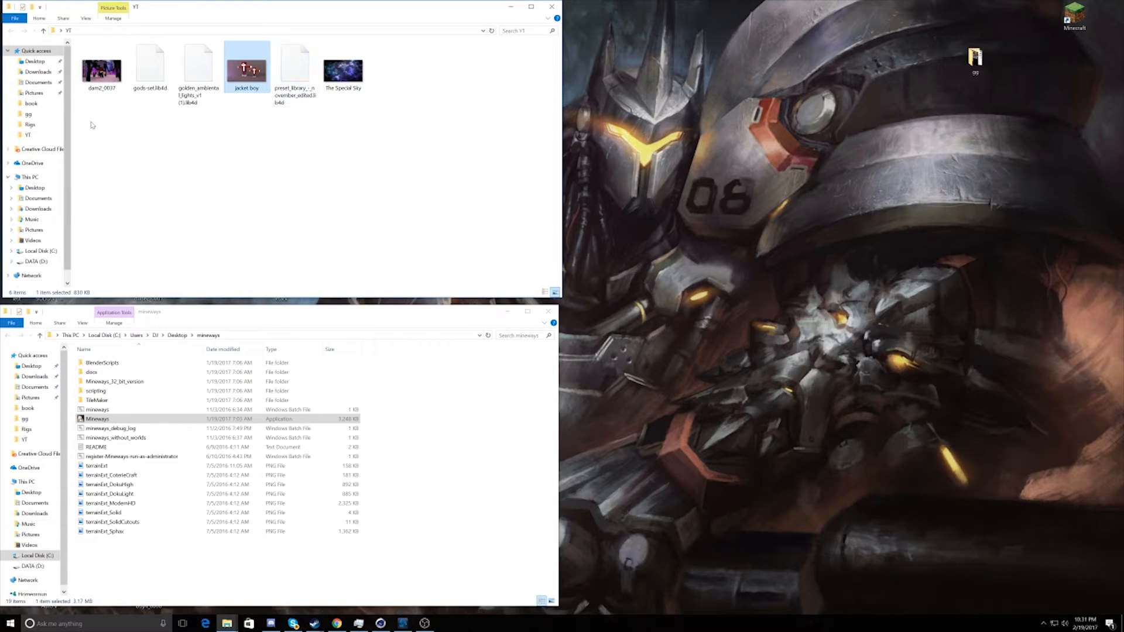
double_click(103, 73)
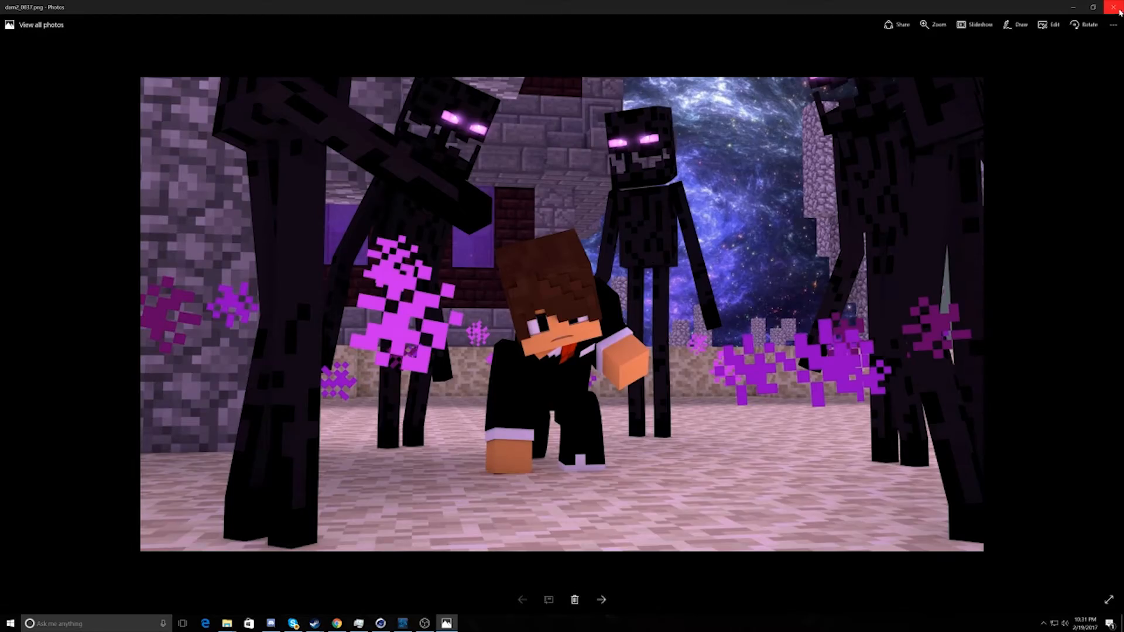
click(1113, 7)
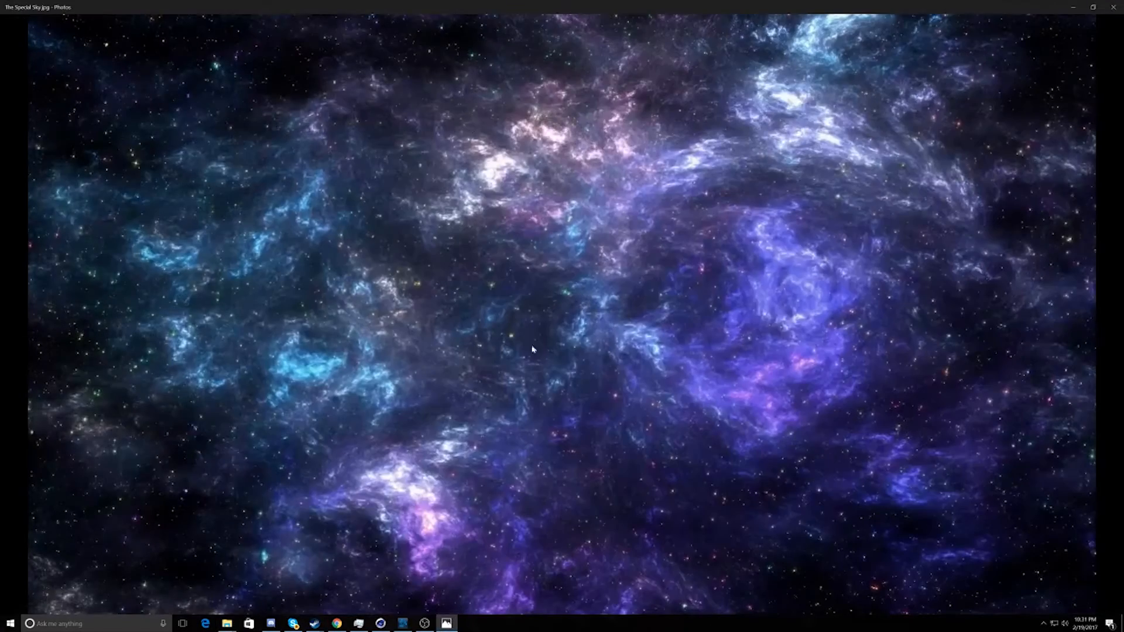
Step: View the background image The Special Sky from the YT folder in a smaller viewer window
click(1094, 7)
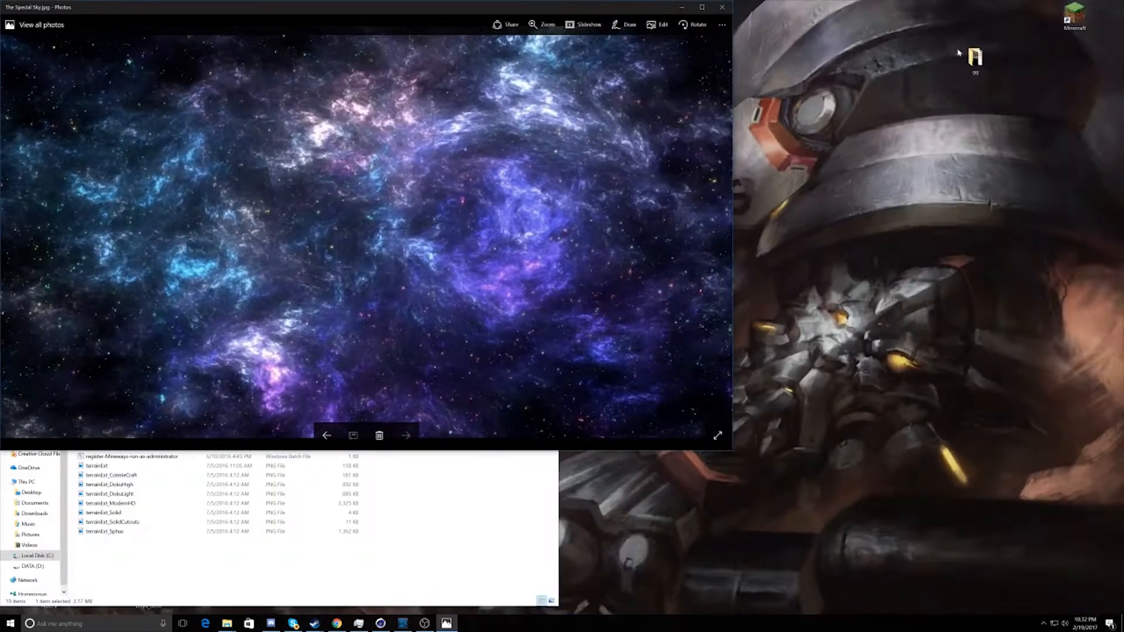
click(726, 7)
click(353, 144)
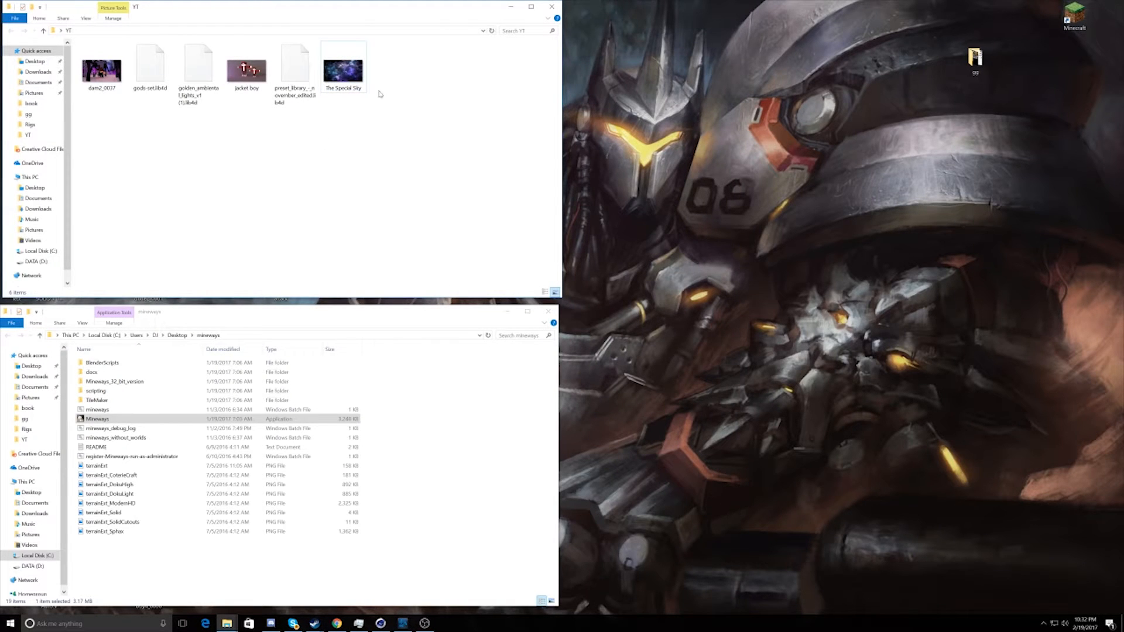
double_click(354, 76)
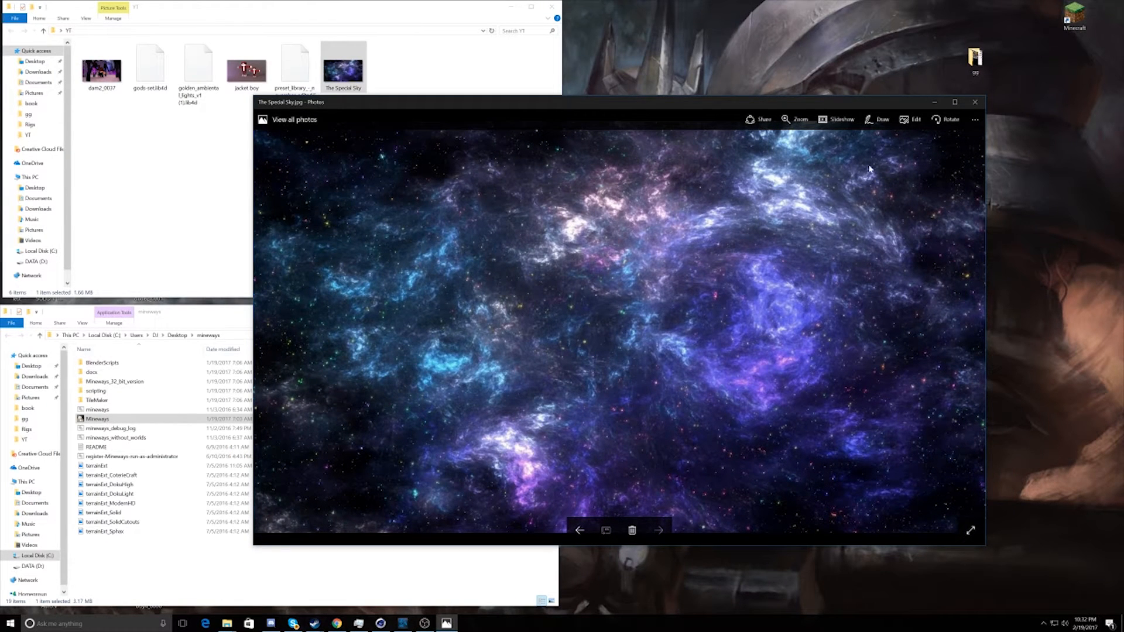
drag(591, 102, 554, 77)
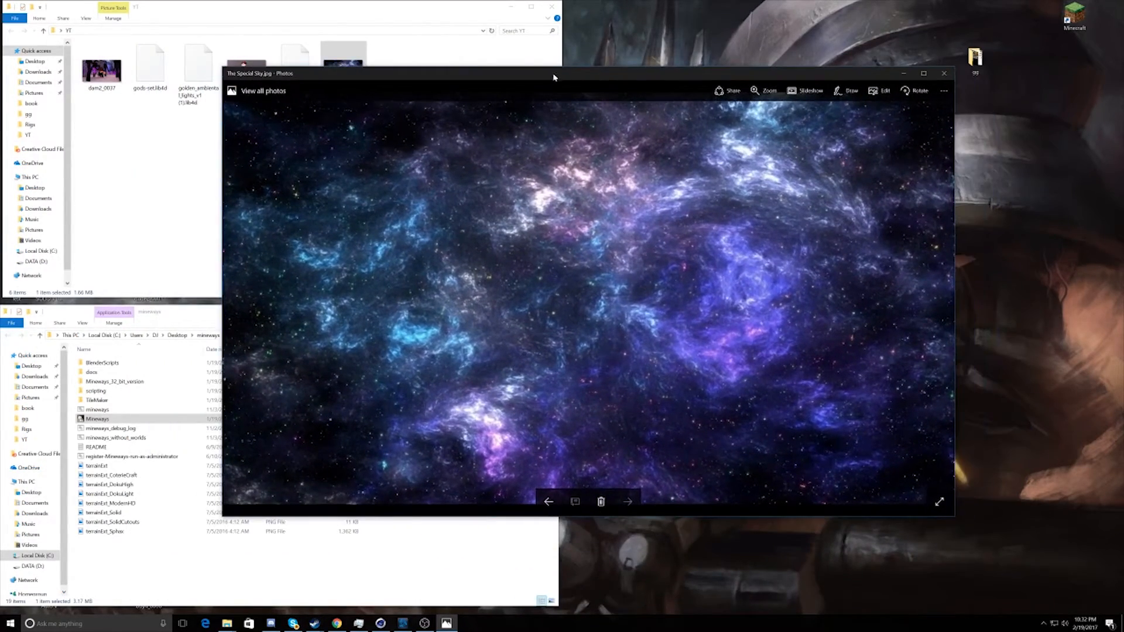
click(944, 74)
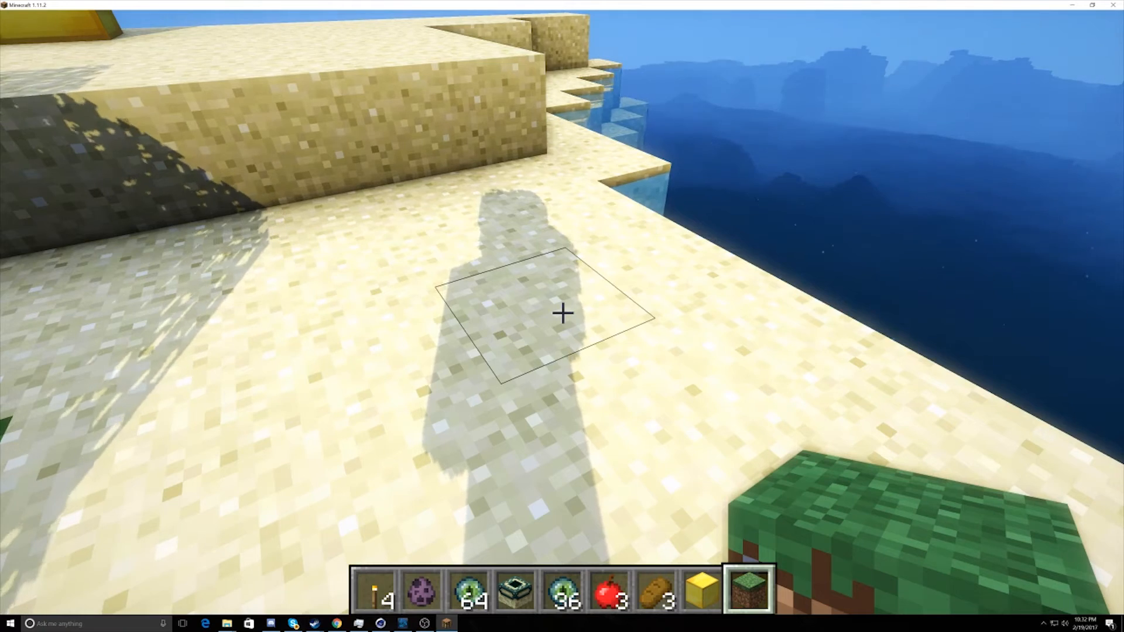
Step: Fly up from the beach in Minecraft and inspect the gold block pillar and overhead arm
key(space)
key(space)
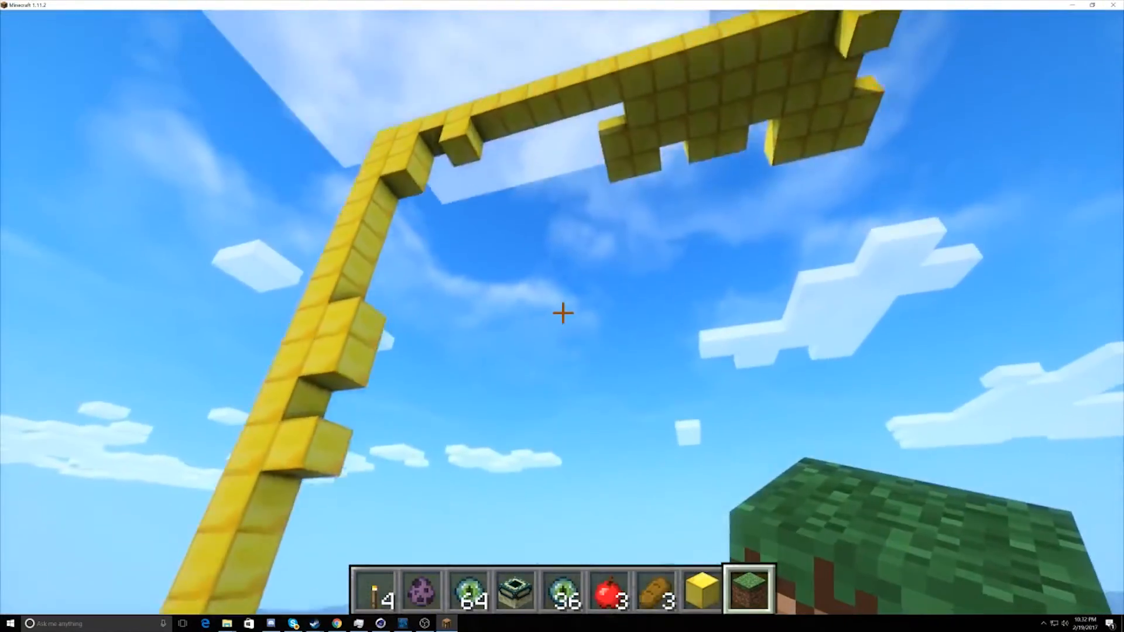
scroll(562, 313, up, 1)
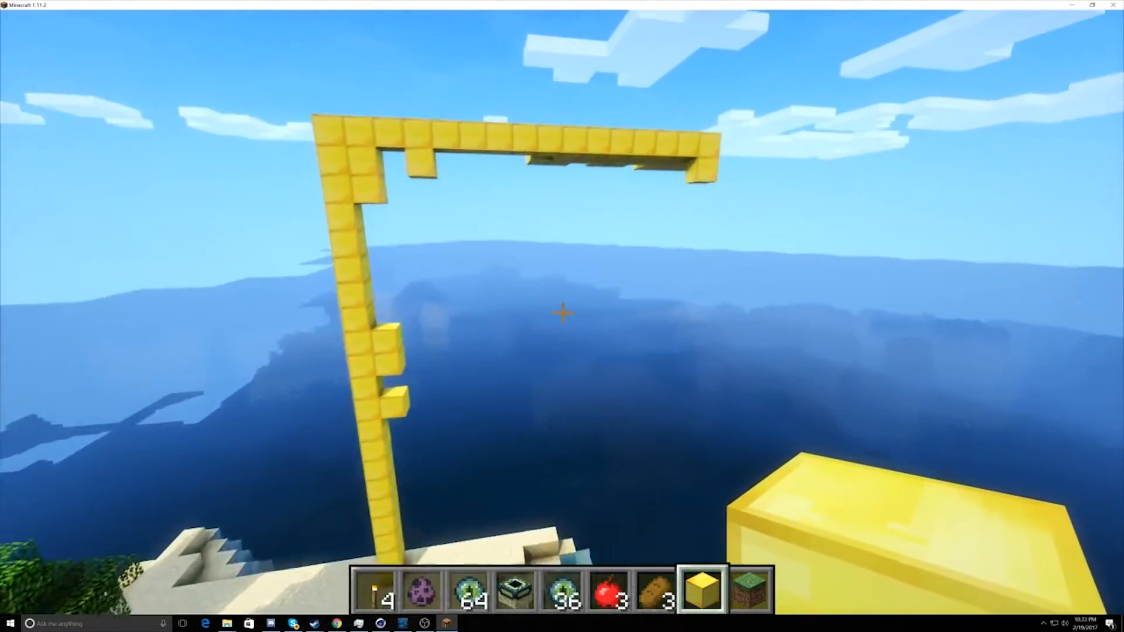
scroll(563, 313, down, 1)
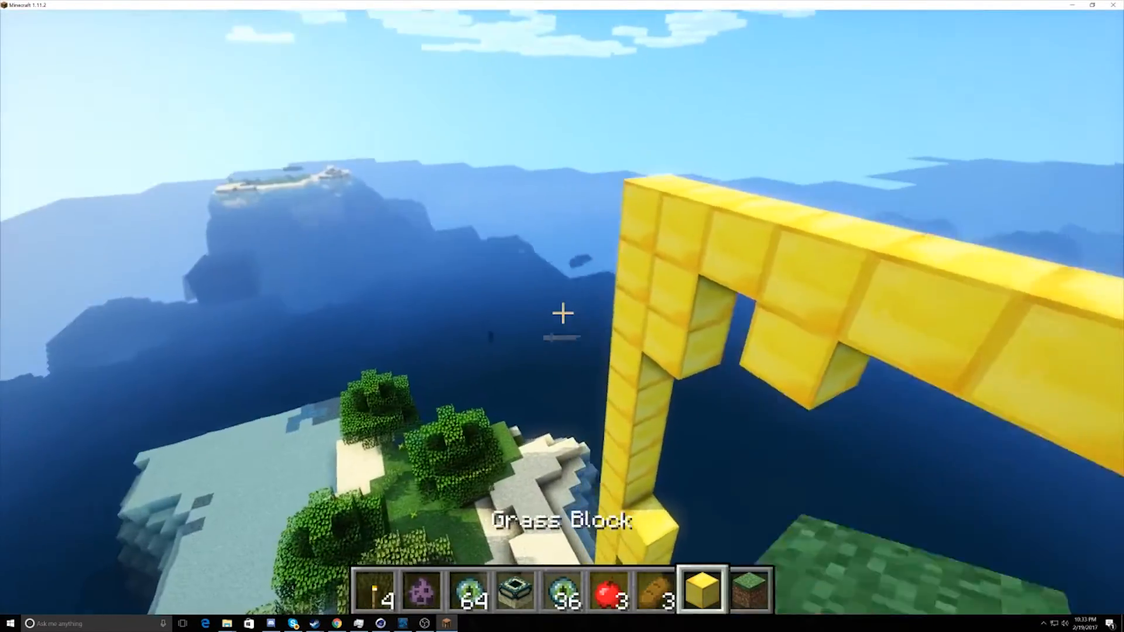
Step: Place gold blocks against the top of the gold structure to extend it outward into a platform
scroll(562, 313, up, 1)
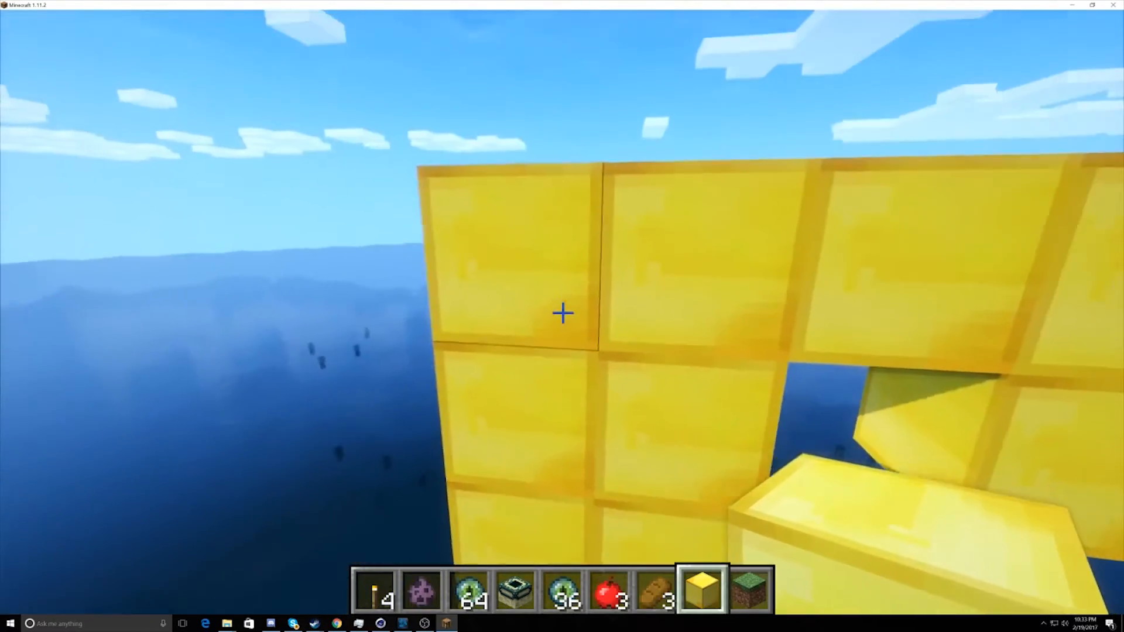
right_click(562, 314)
right_click(563, 313)
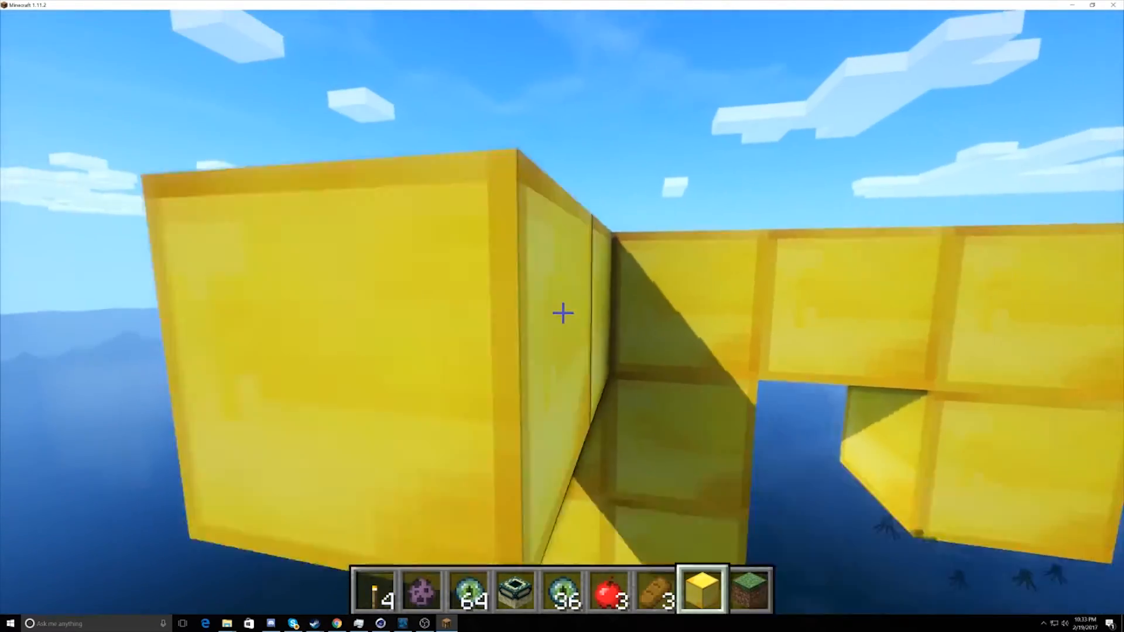
right_click(563, 314)
right_click(562, 313)
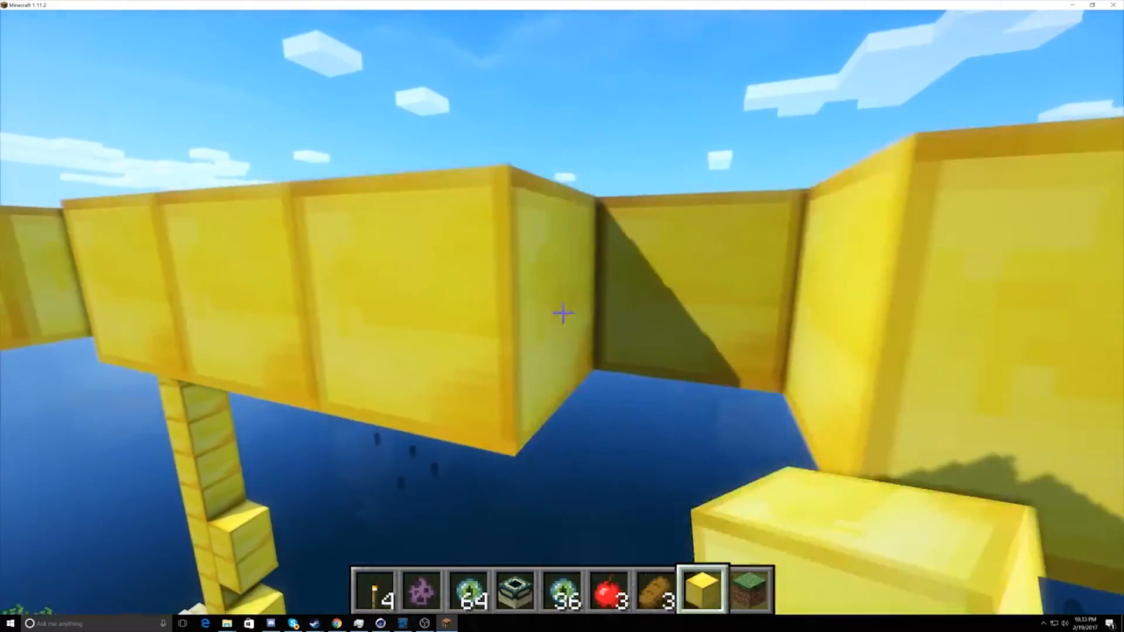
right_click(562, 313)
right_click(562, 313)
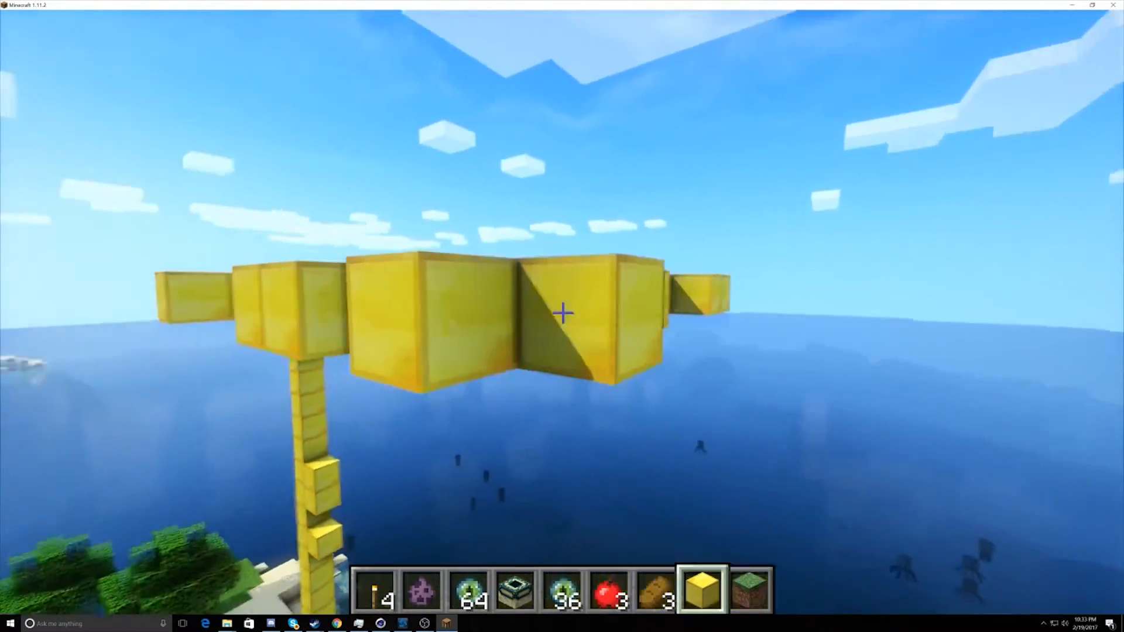
Step: Fly above and around the gold platform to examine its shape and position beside the island
key(d)
key(space)
key(space)
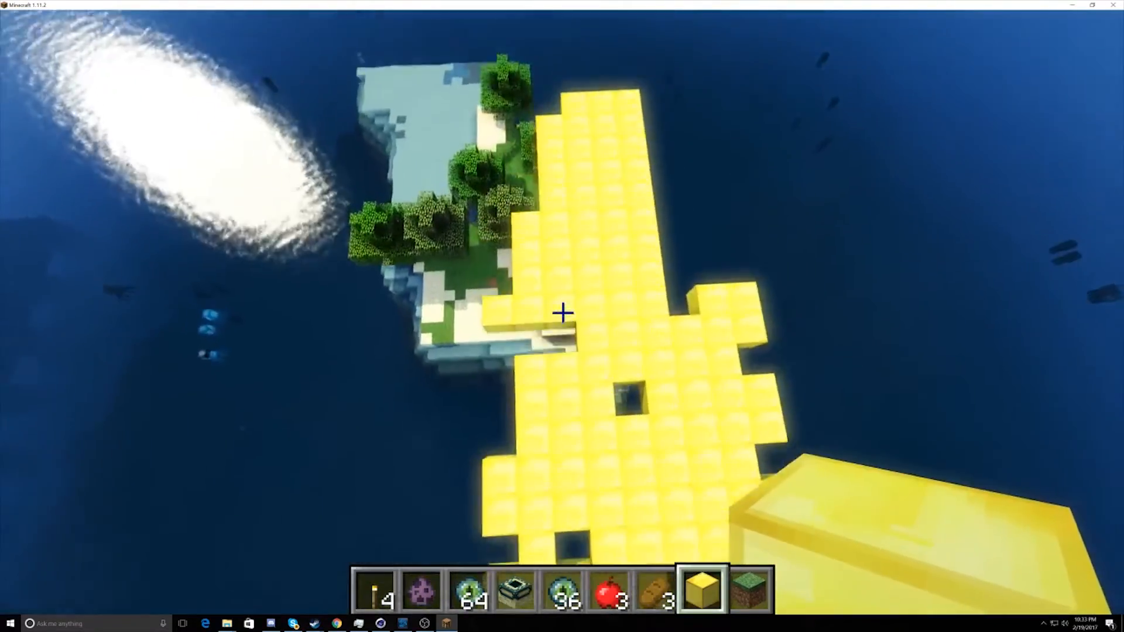
key(a)
key(s)
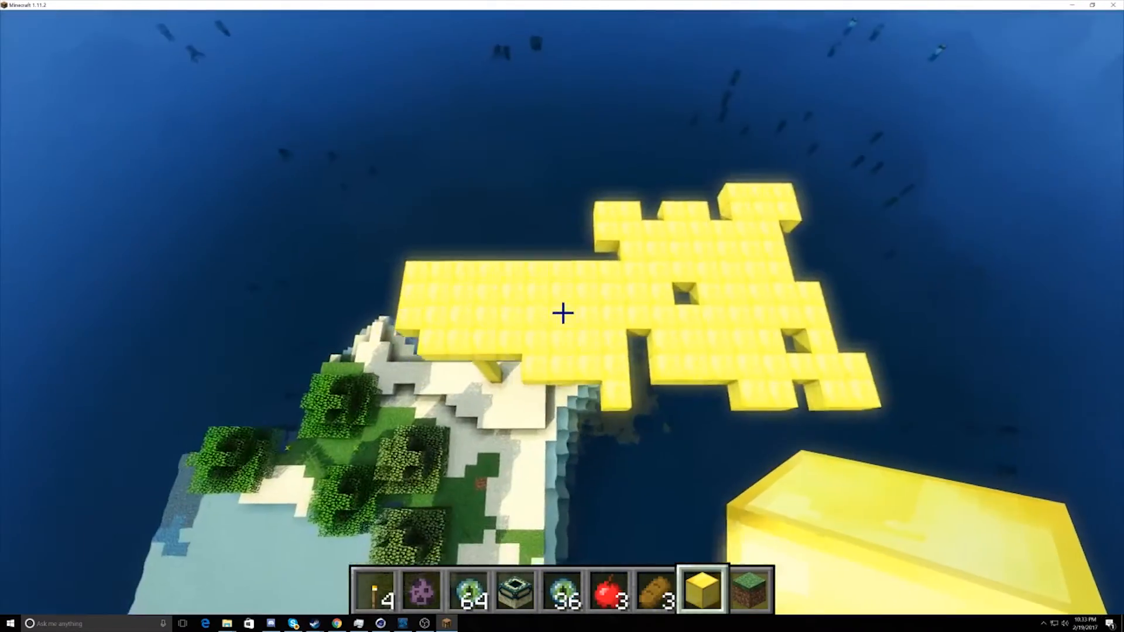
key(s)
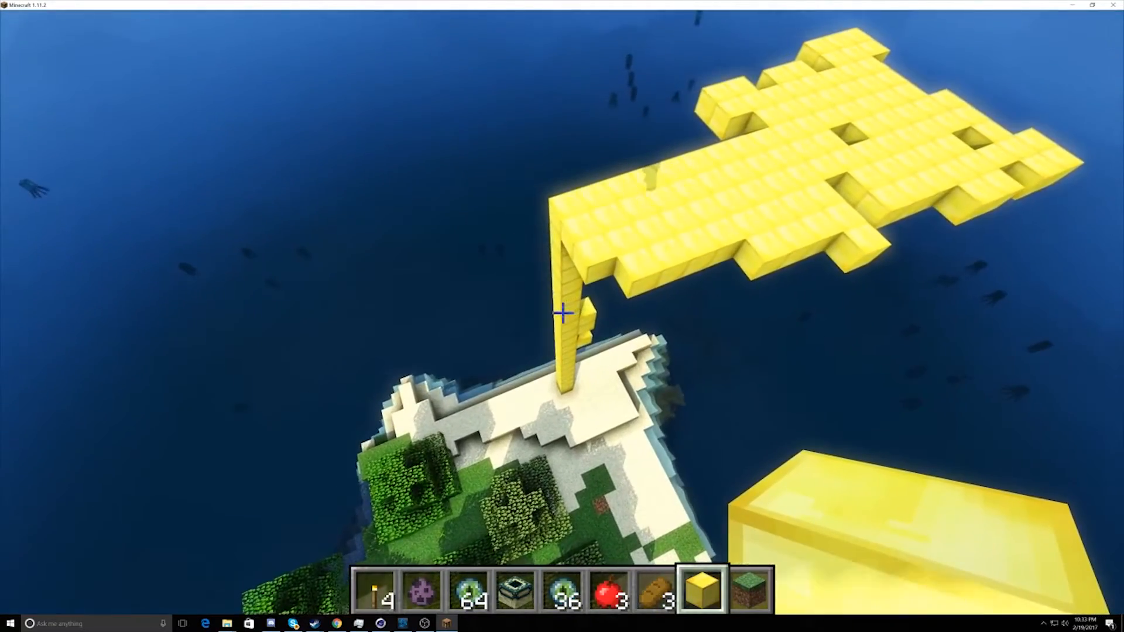
key(shift)
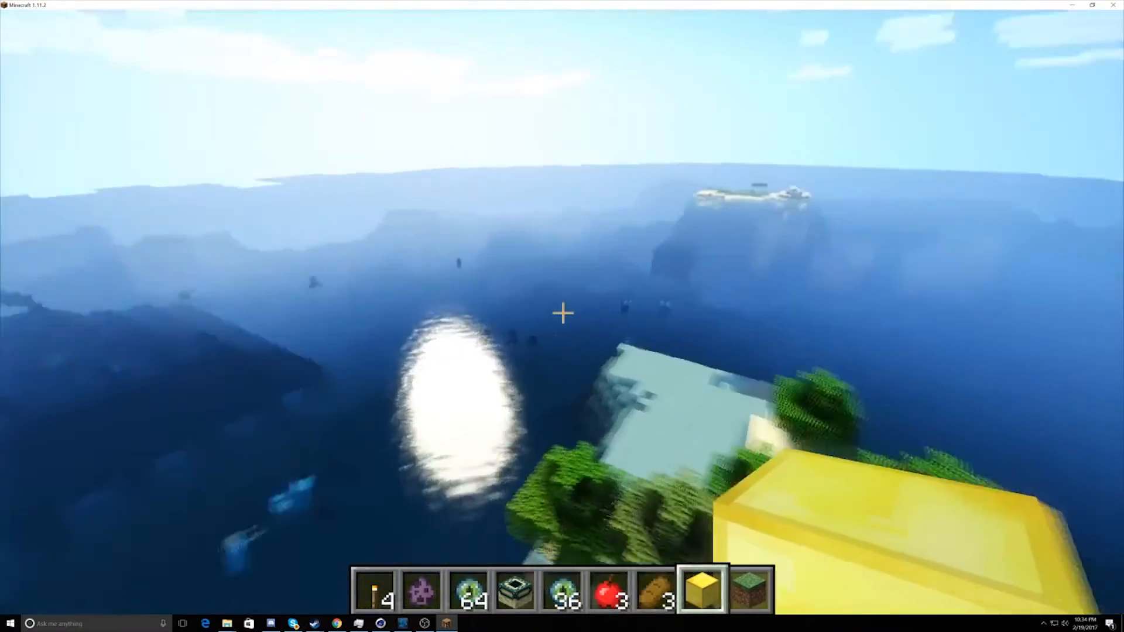
Step: Save and quit the Minecraft world and close the game
key(Escape)
click(559, 434)
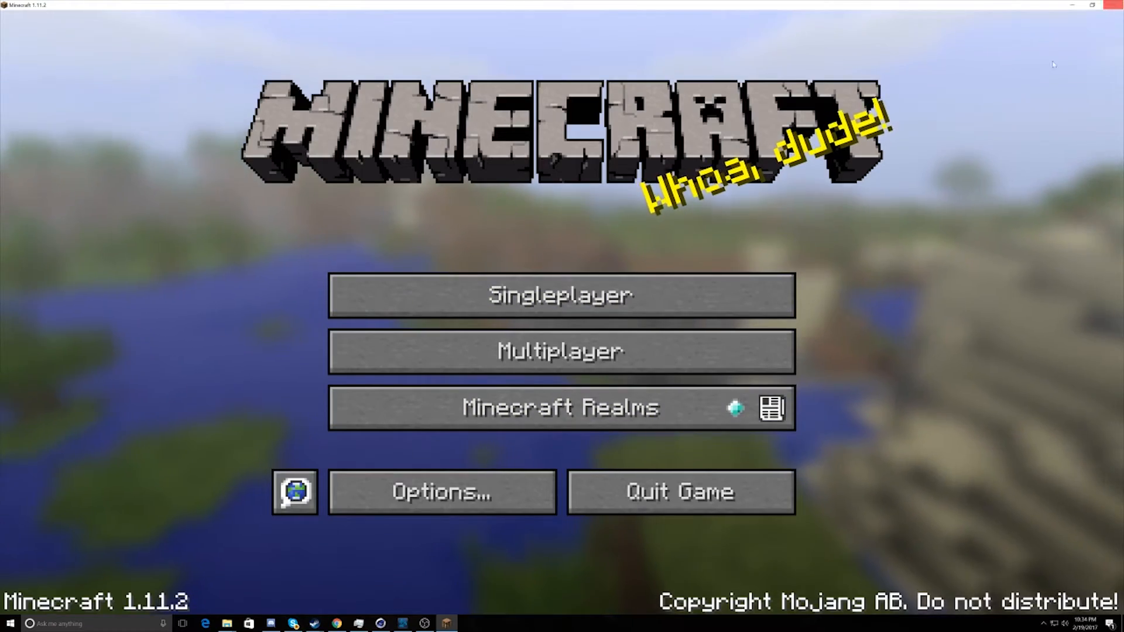
click(1120, 3)
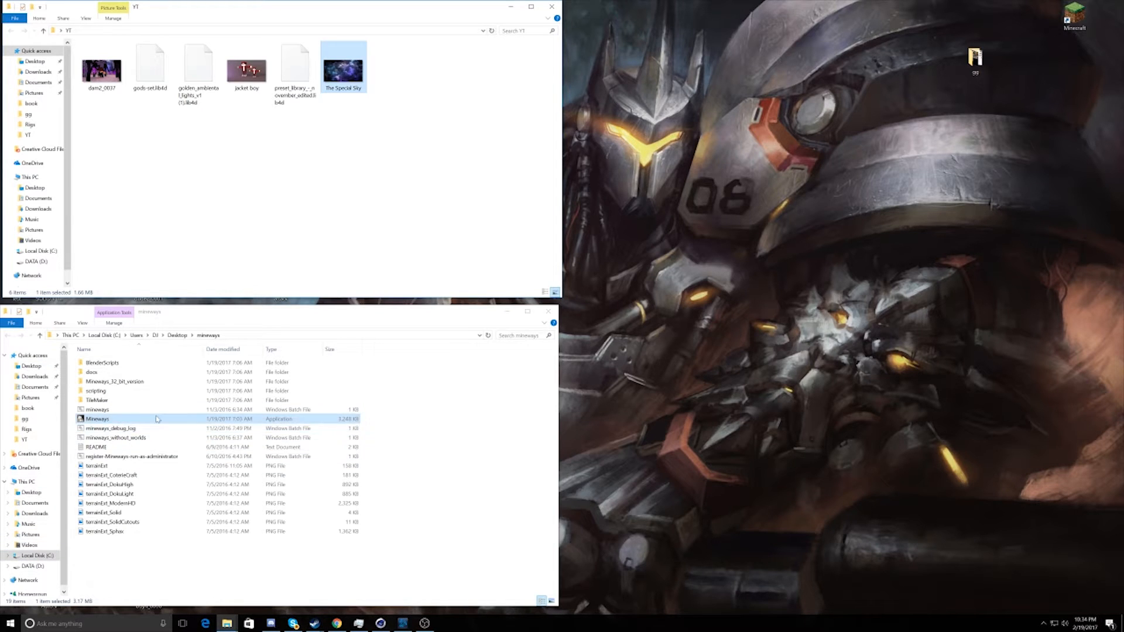
Step: Launch the Mineways application from the mineways folder, then enlarge its window and place it over the desktop
double_click(130, 420)
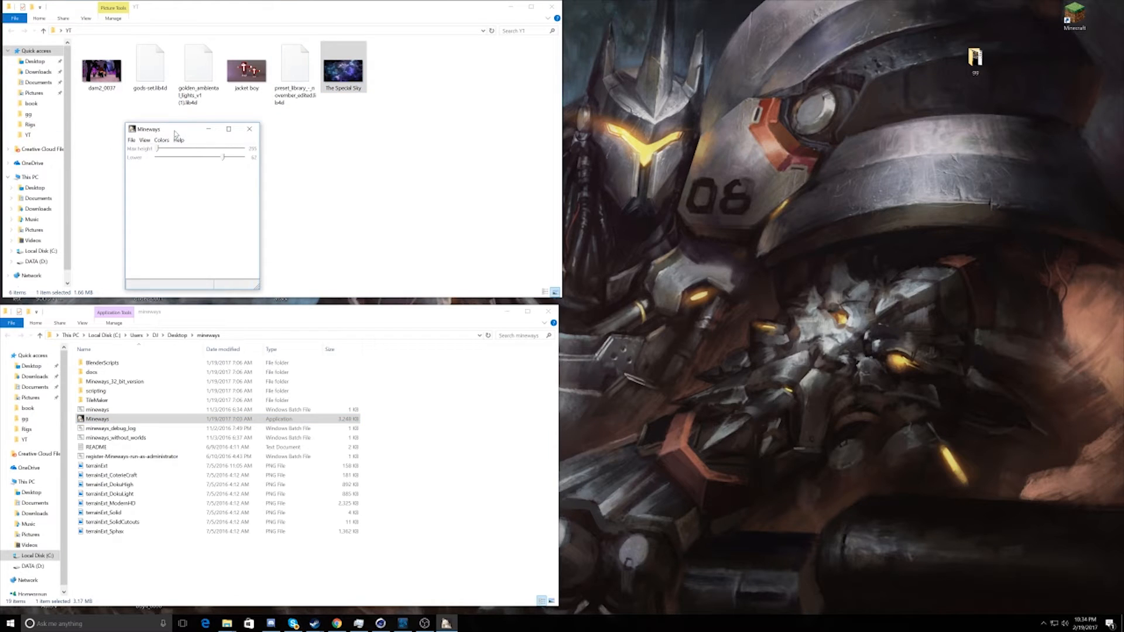
drag(175, 133, 752, 119)
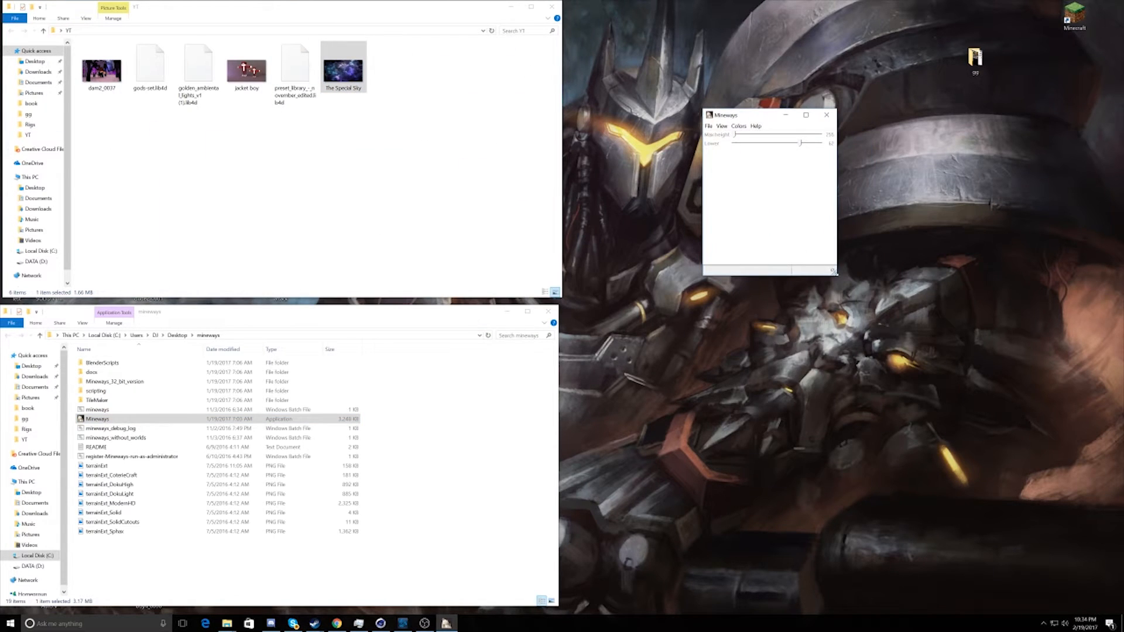
drag(833, 273, 1112, 446)
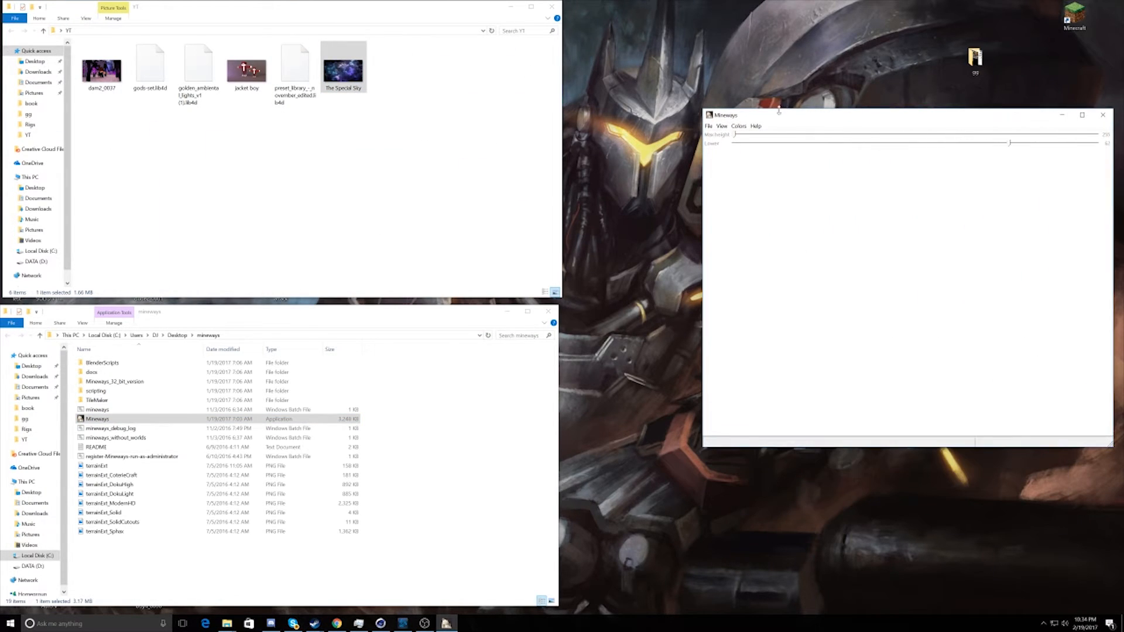
drag(779, 111, 693, 124)
Step: Open the Minecraft world gg in Mineways and reposition the map window
click(622, 138)
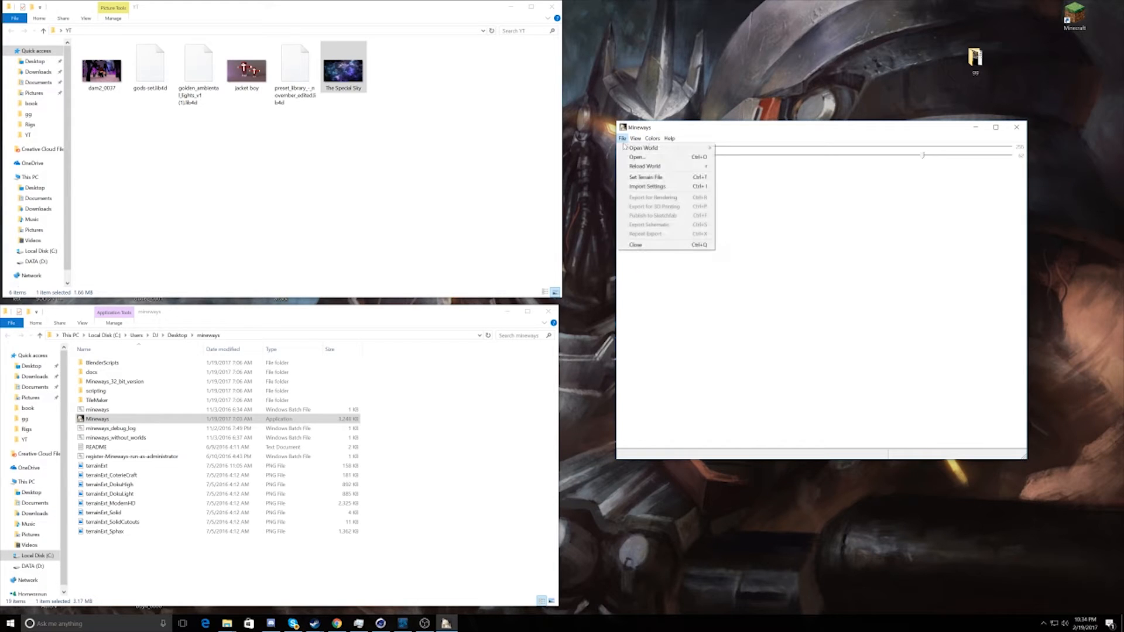
mouse_move(673, 148)
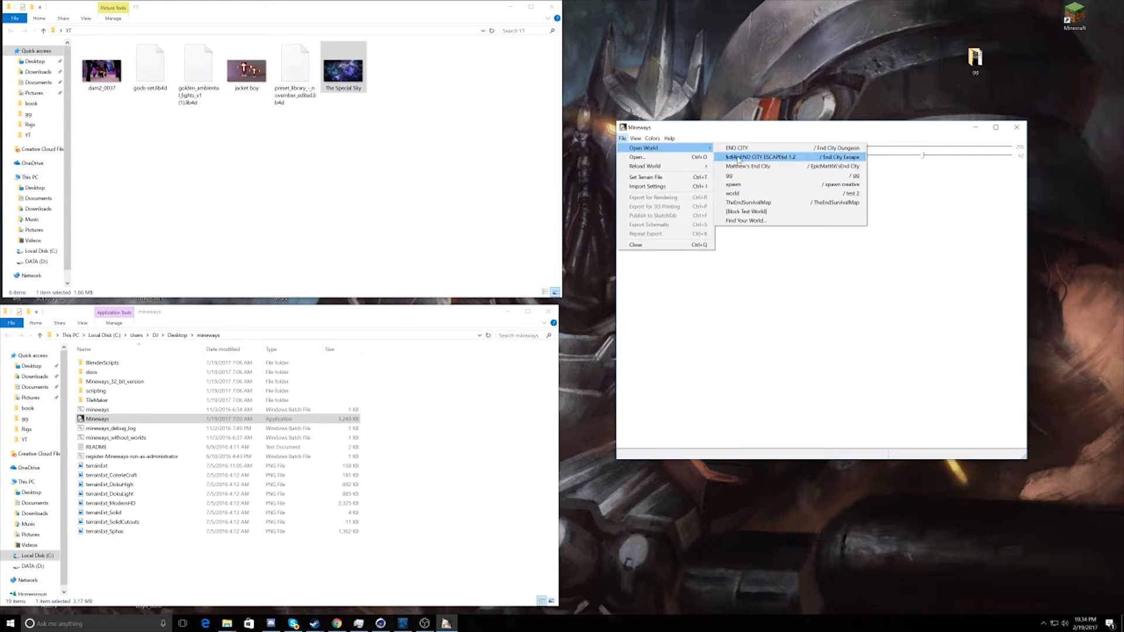
click(738, 176)
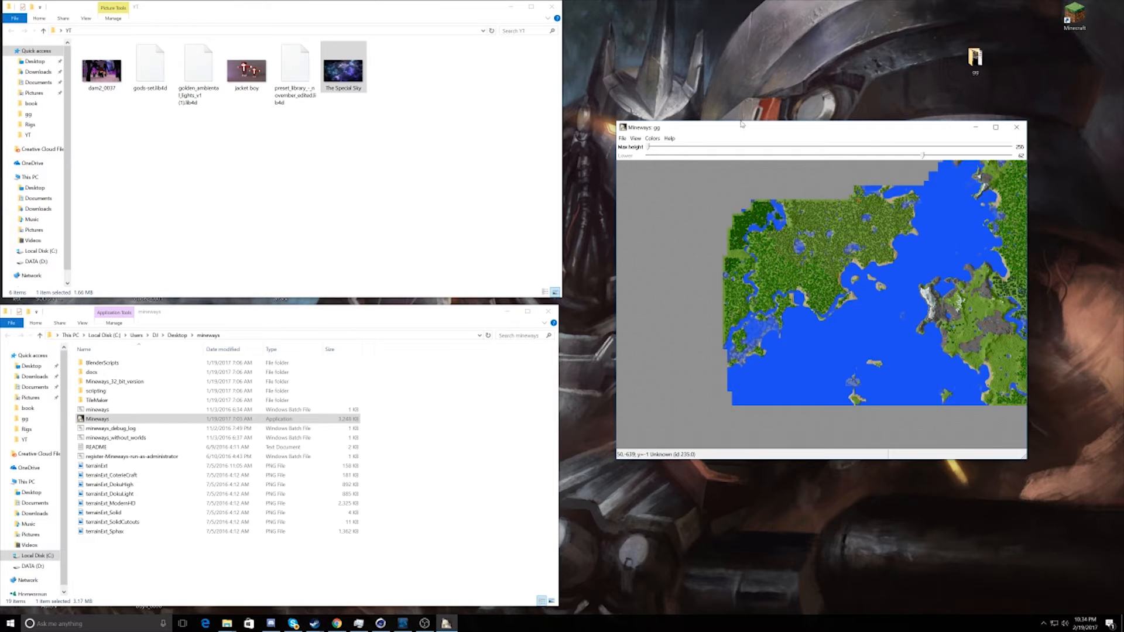
drag(745, 126, 440, 91)
Step: Search the world map's coasts and ocean islands for the small island with the gold platform
drag(554, 276, 451, 316)
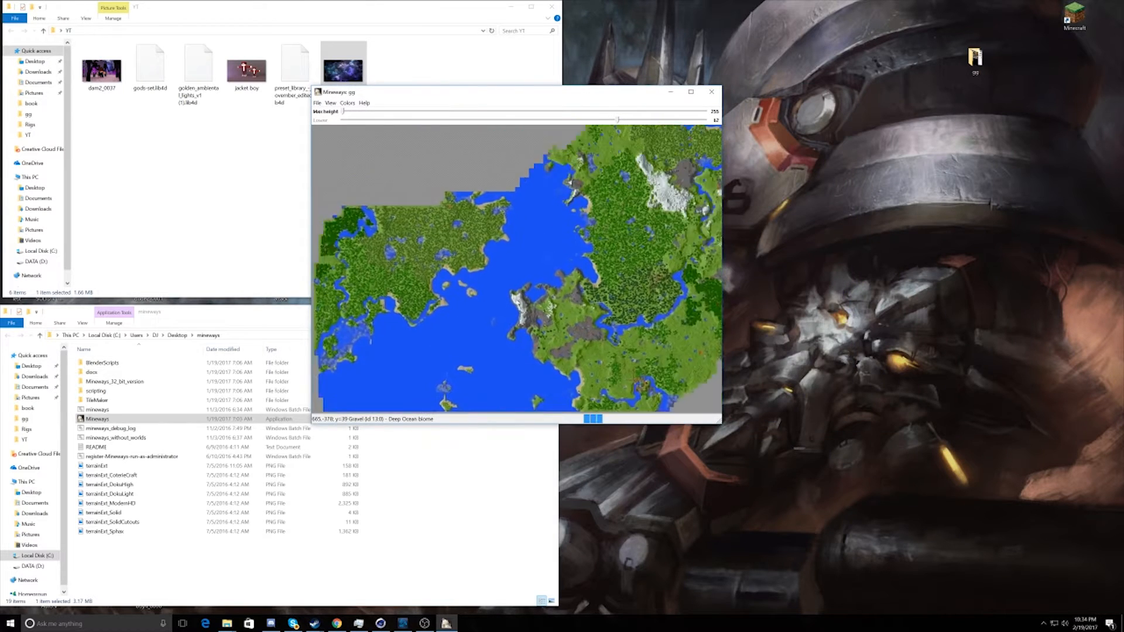
drag(469, 271, 539, 286)
drag(609, 246, 397, 250)
drag(632, 153, 427, 361)
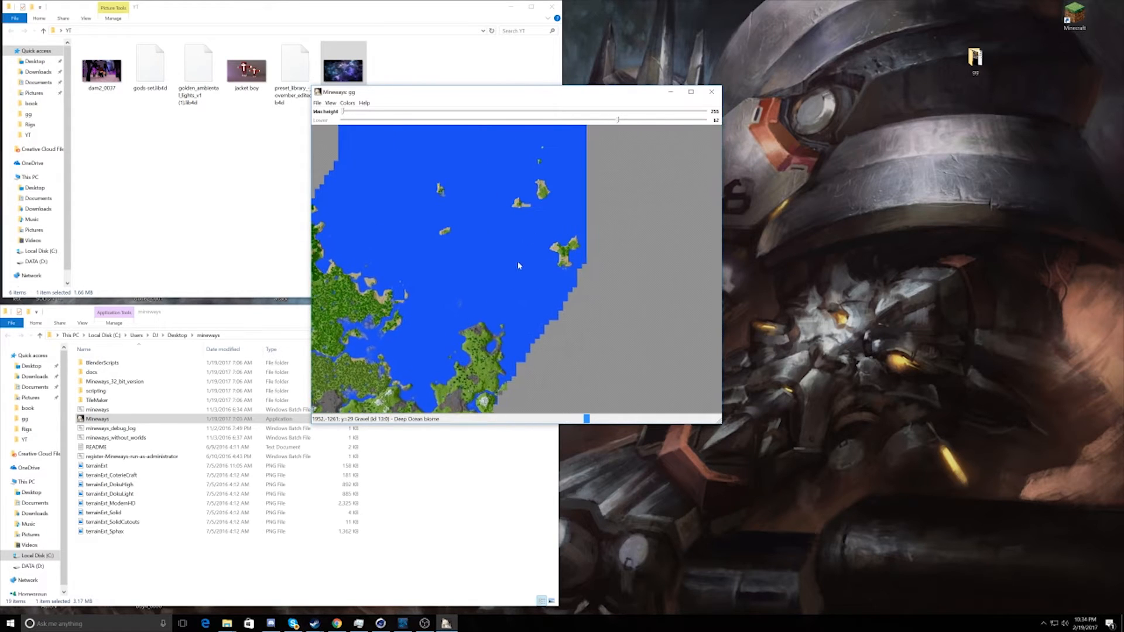
drag(517, 266, 495, 313)
mouse_move(516, 233)
mouse_down()
mouse_move(517, 262)
mouse_move(548, 304)
mouse_move(506, 283)
mouse_move(514, 233)
mouse_up()
scroll(545, 302, up, 4)
scroll(504, 311, down, 3)
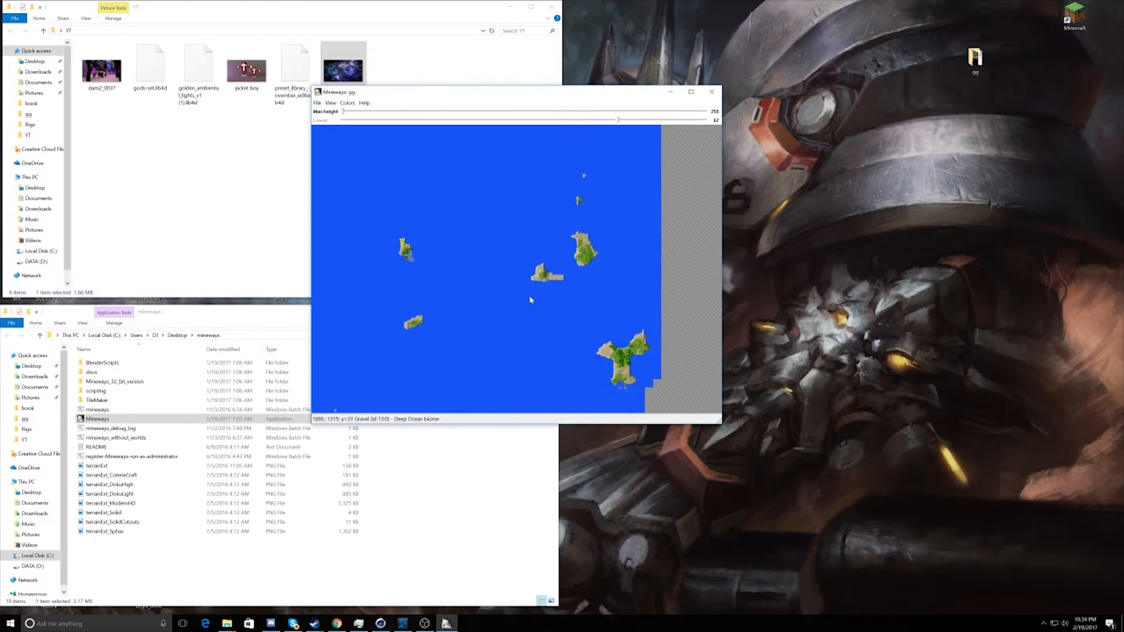
scroll(531, 300, up, 3)
drag(550, 328, 544, 246)
scroll(543, 247, down, 3)
drag(504, 285, 599, 178)
drag(578, 258, 649, 321)
drag(575, 196, 603, 317)
scroll(588, 305, up, 3)
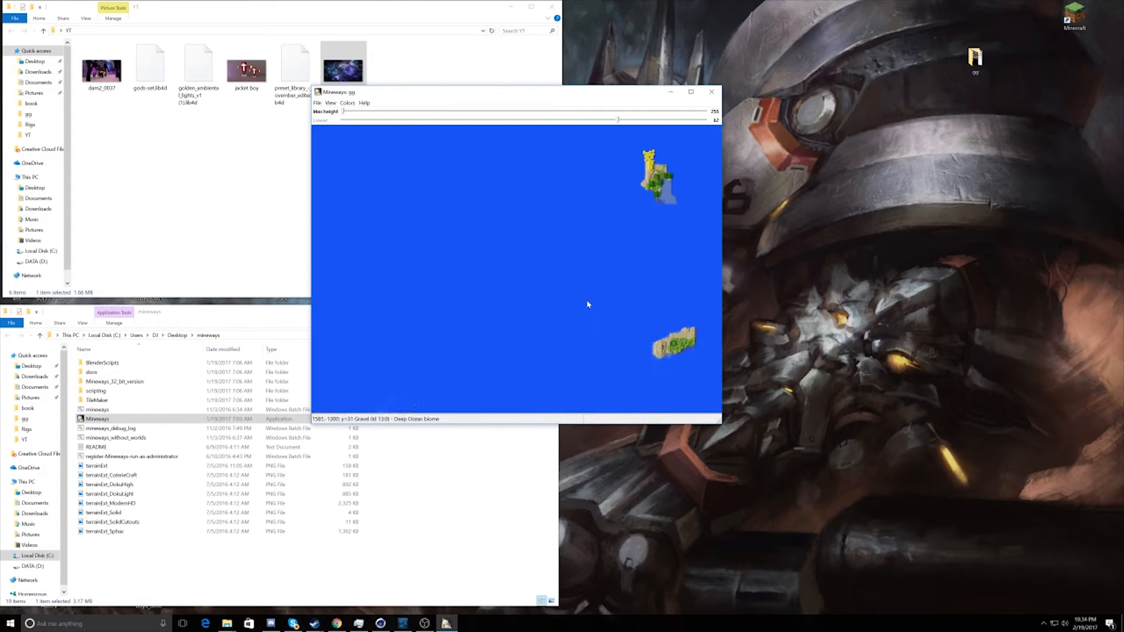
scroll(592, 293, down, 2)
drag(603, 263, 344, 248)
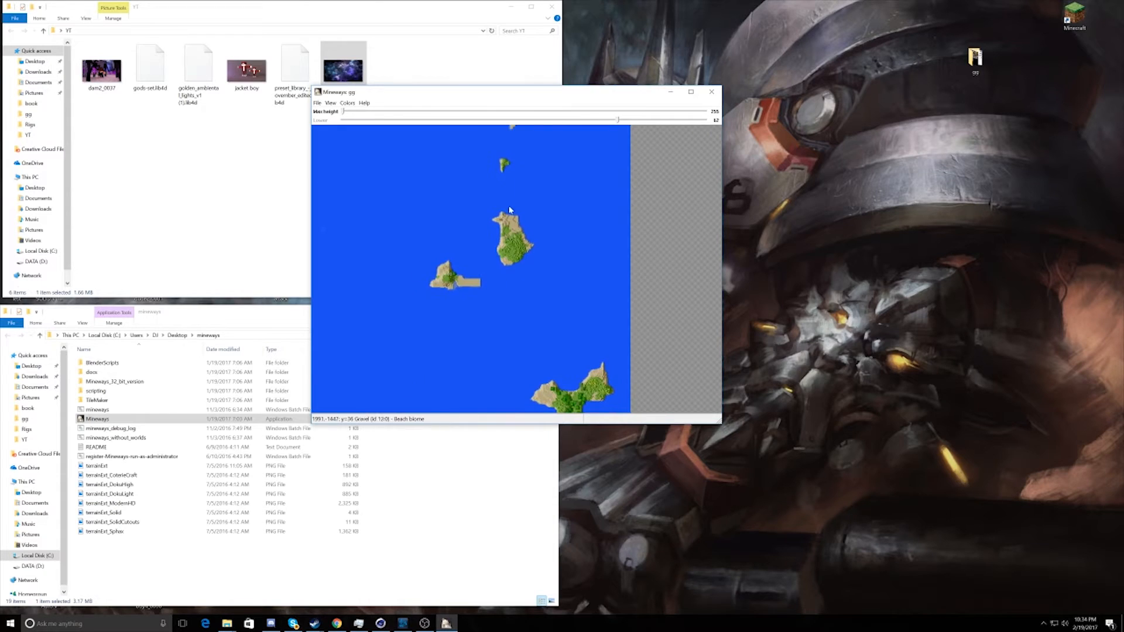
drag(509, 210, 536, 377)
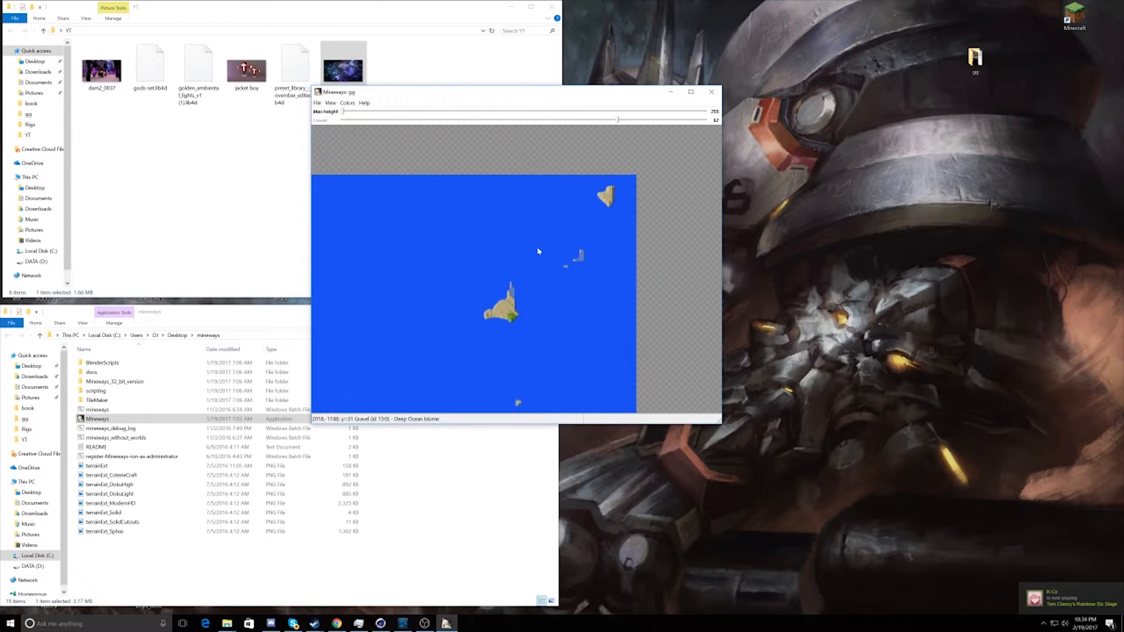
drag(537, 248, 519, 285)
drag(435, 251, 566, 338)
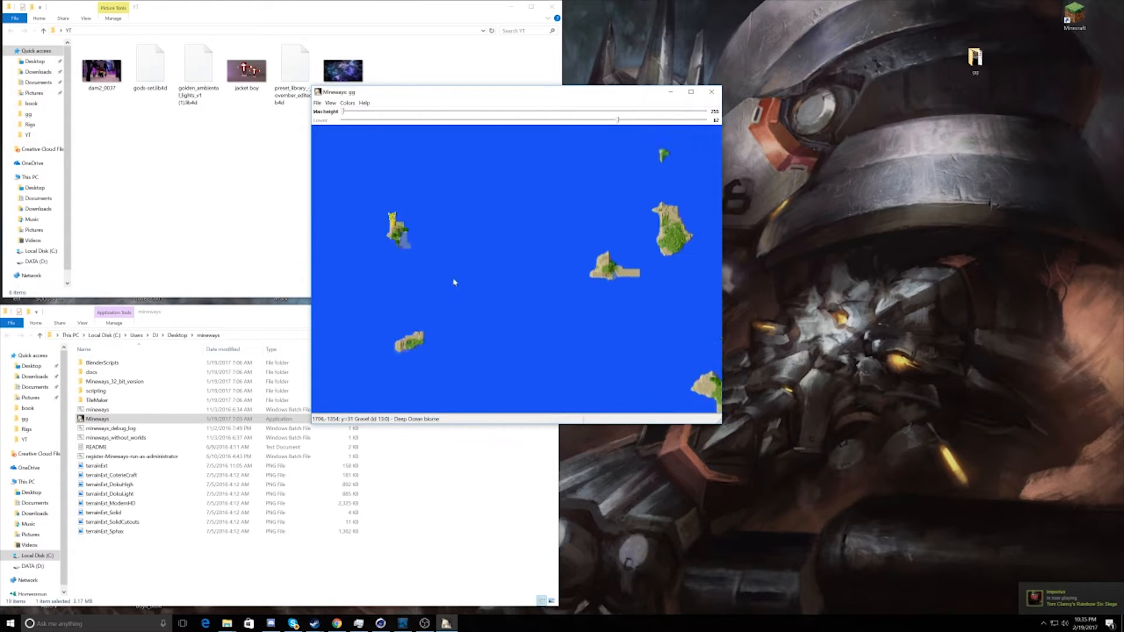
Step: Select a rectangular export area enclosing the small island and its gold platform
scroll(544, 308, up, 2)
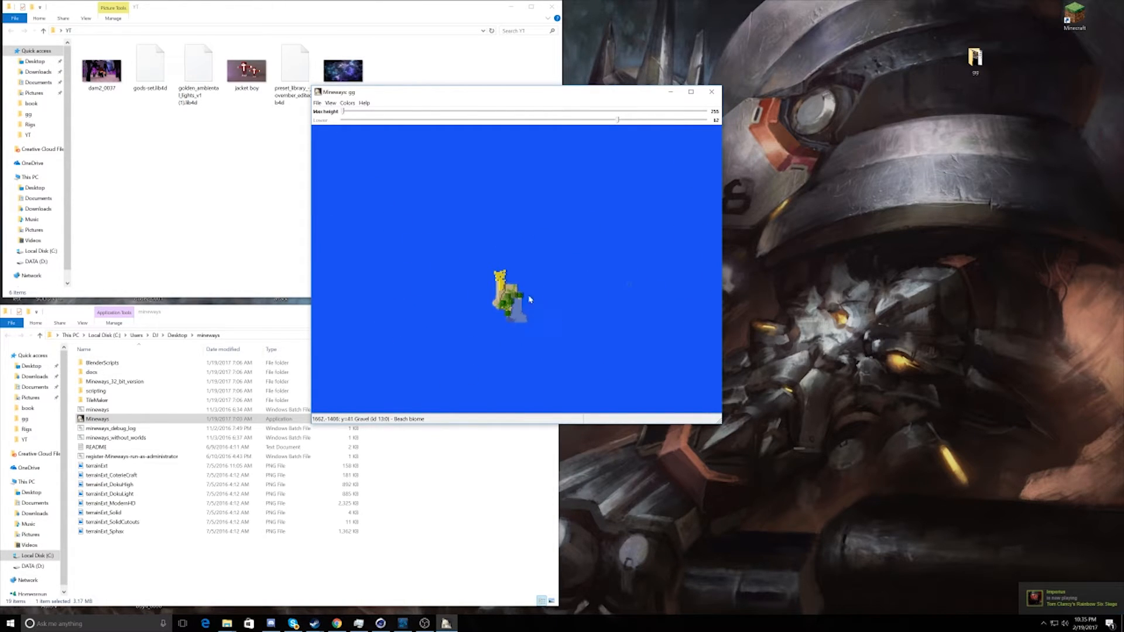
scroll(543, 290, up, 2)
drag(530, 300, 542, 249)
scroll(551, 296, down, 1)
right_drag(578, 193, 491, 296)
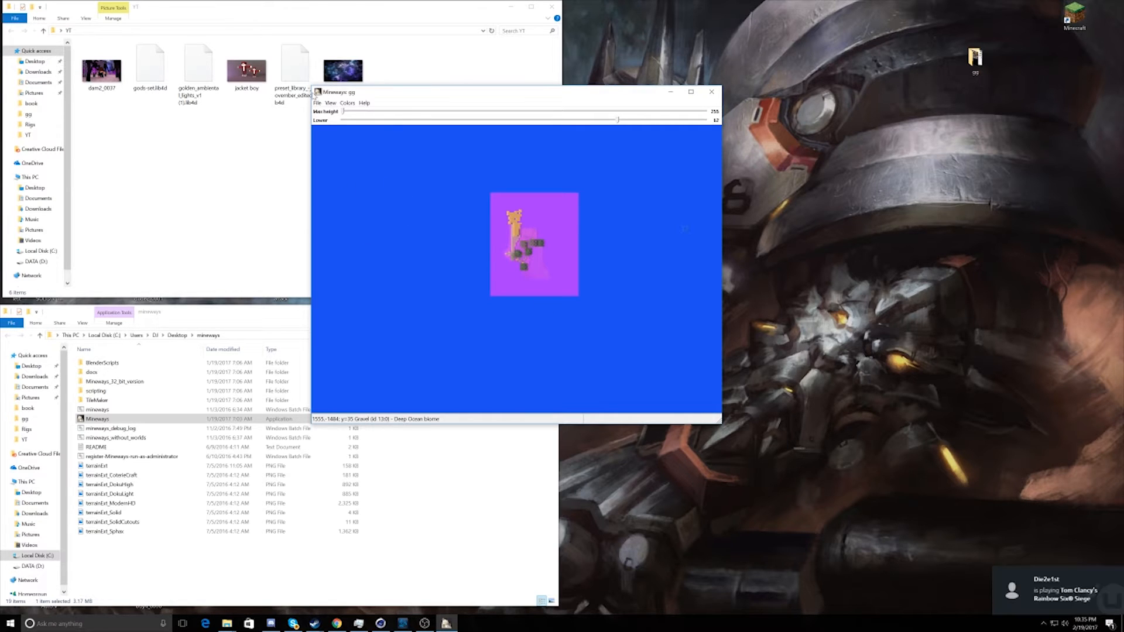
Step: Open the gg folder on the desktop to examine the exported model and texture files, and close it again
click(330, 103)
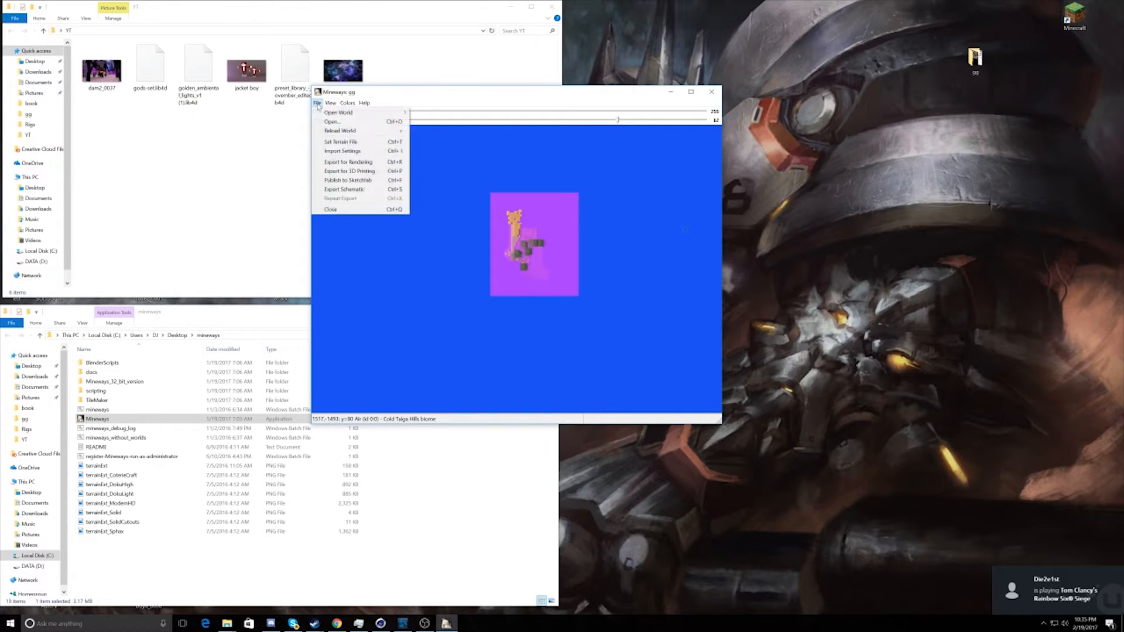
click(447, 171)
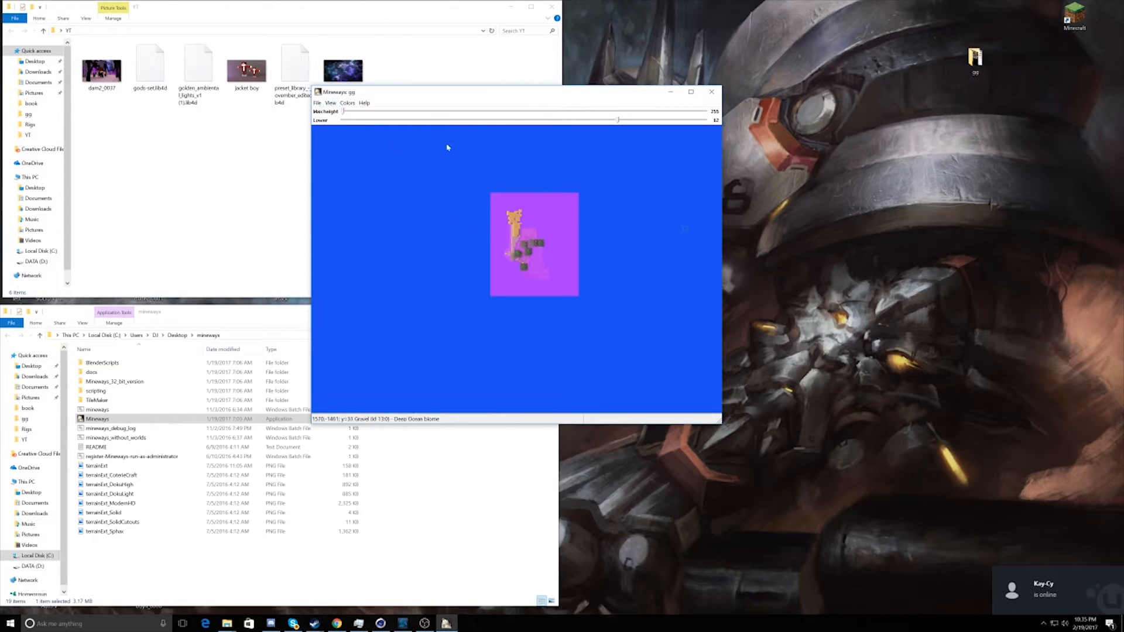
drag(973, 59, 942, 61)
double_click(943, 59)
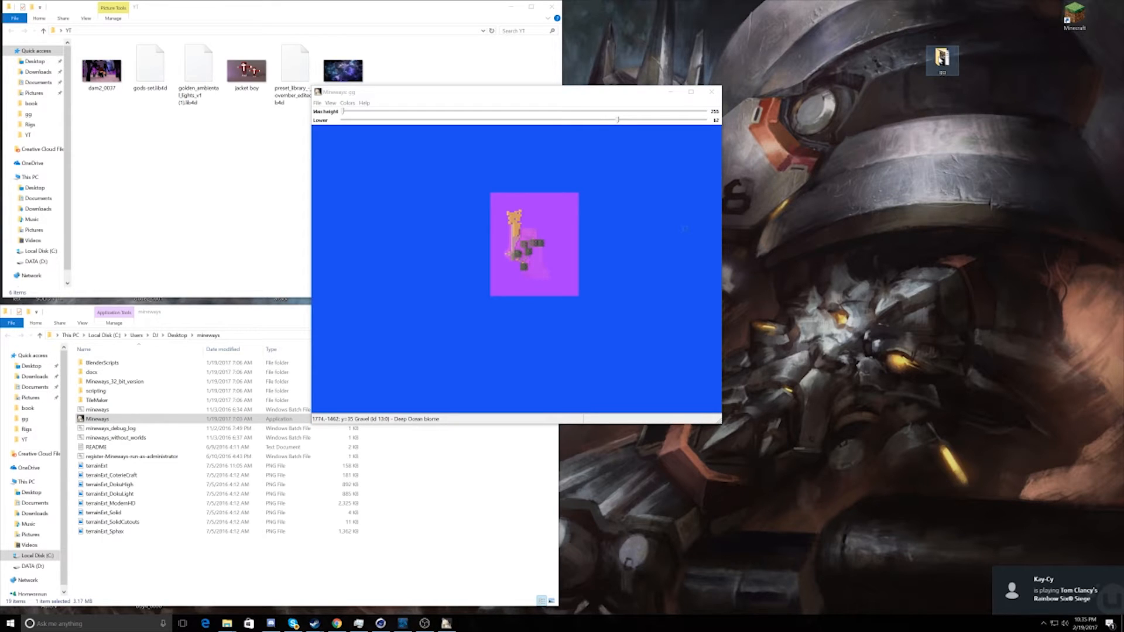
drag(390, 18, 856, 115)
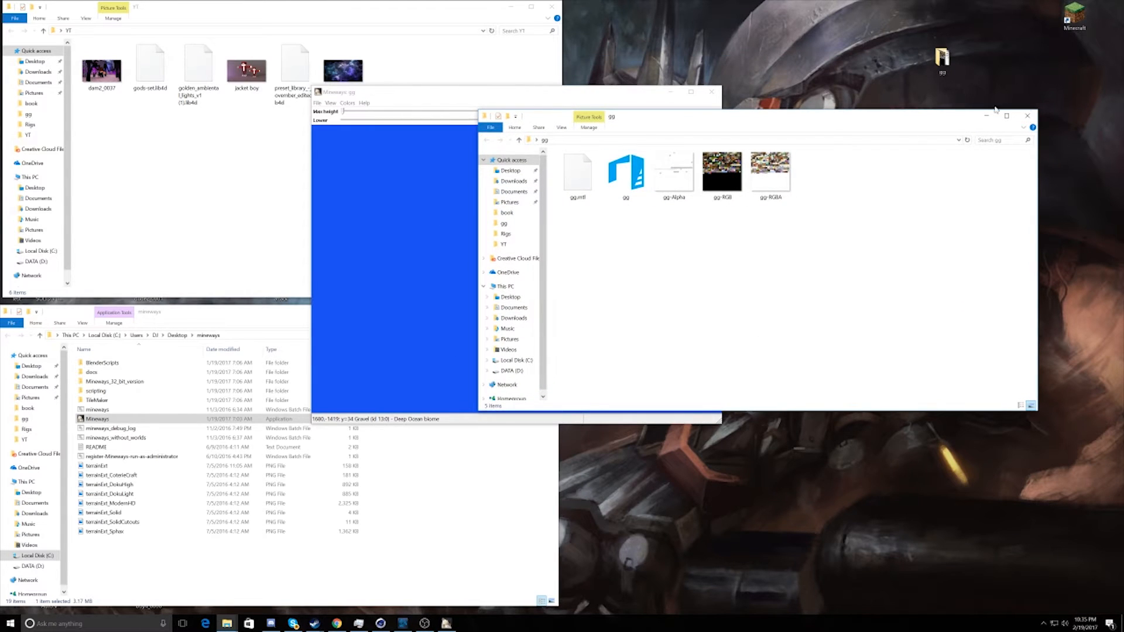
click(1028, 117)
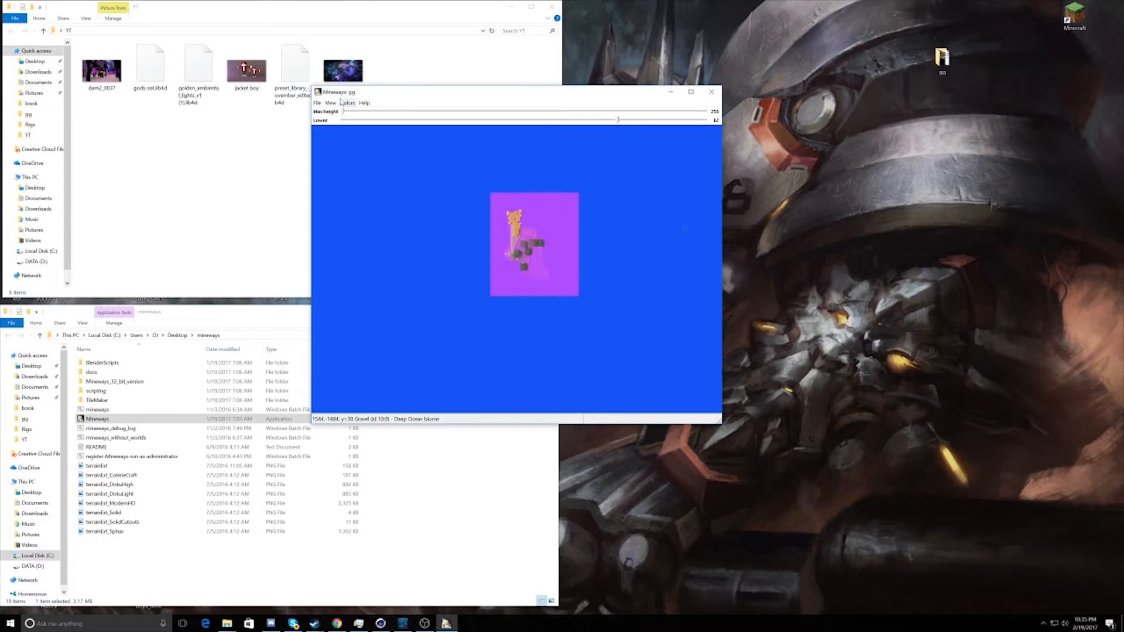
click(318, 103)
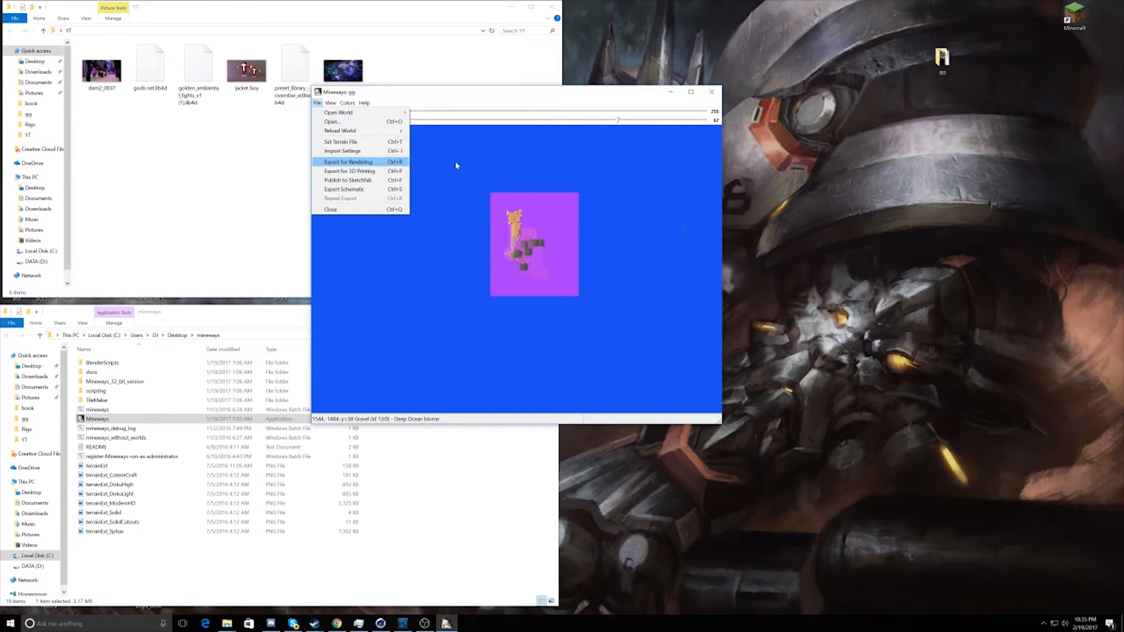
key(Left)
click(419, 165)
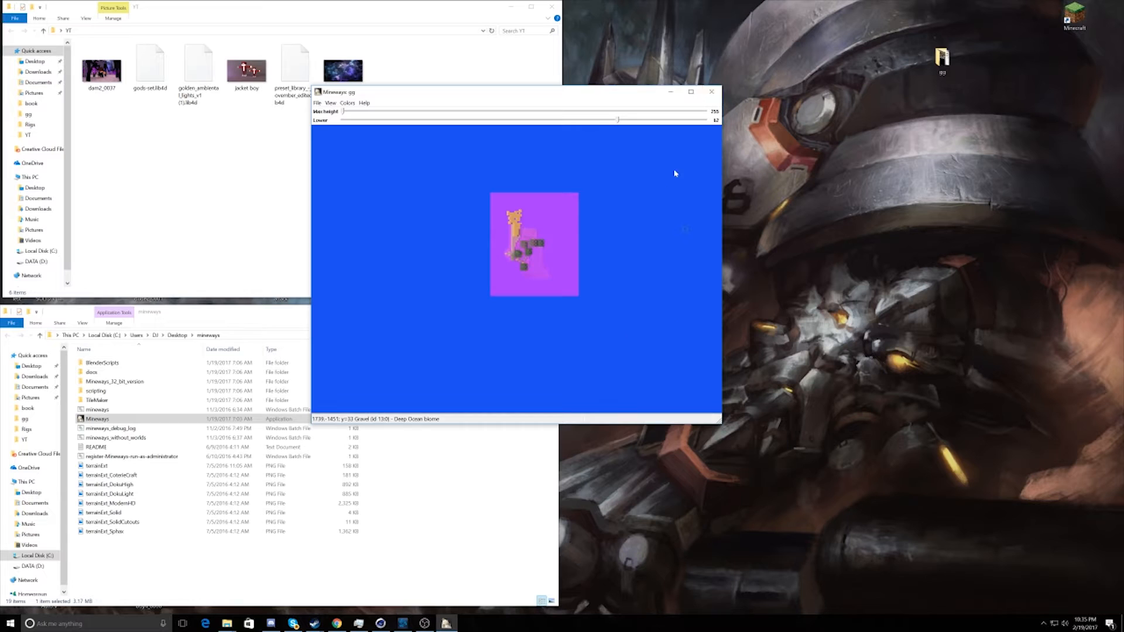
Step: Close Mineways, switch to Cinema 4D with an empty project, and shrink its window over the desktop
click(712, 91)
click(380, 624)
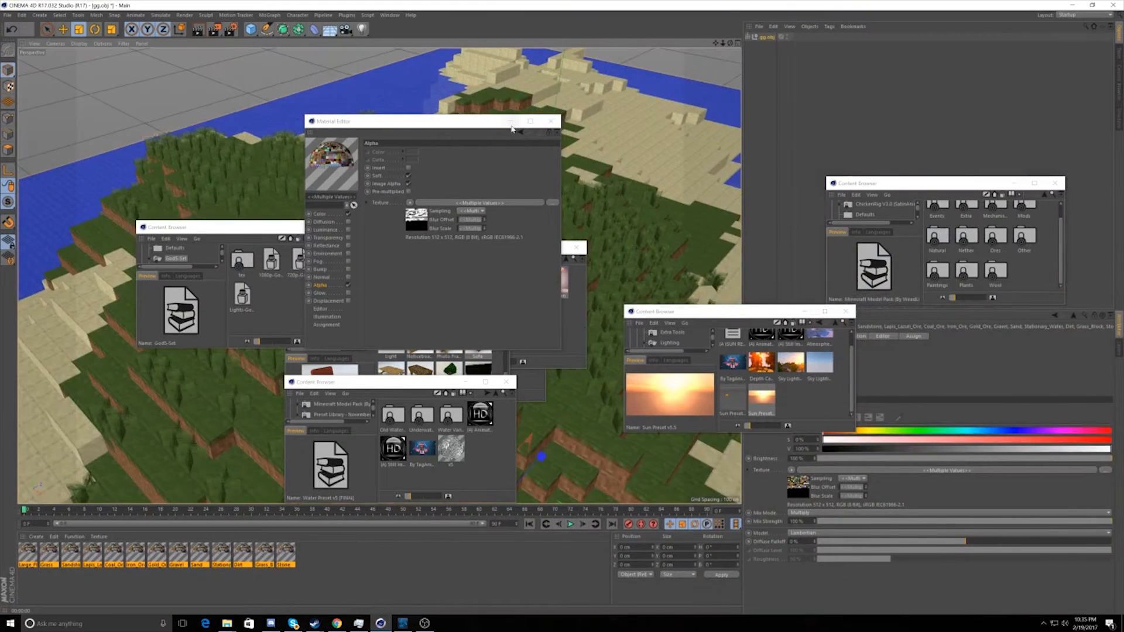
click(511, 122)
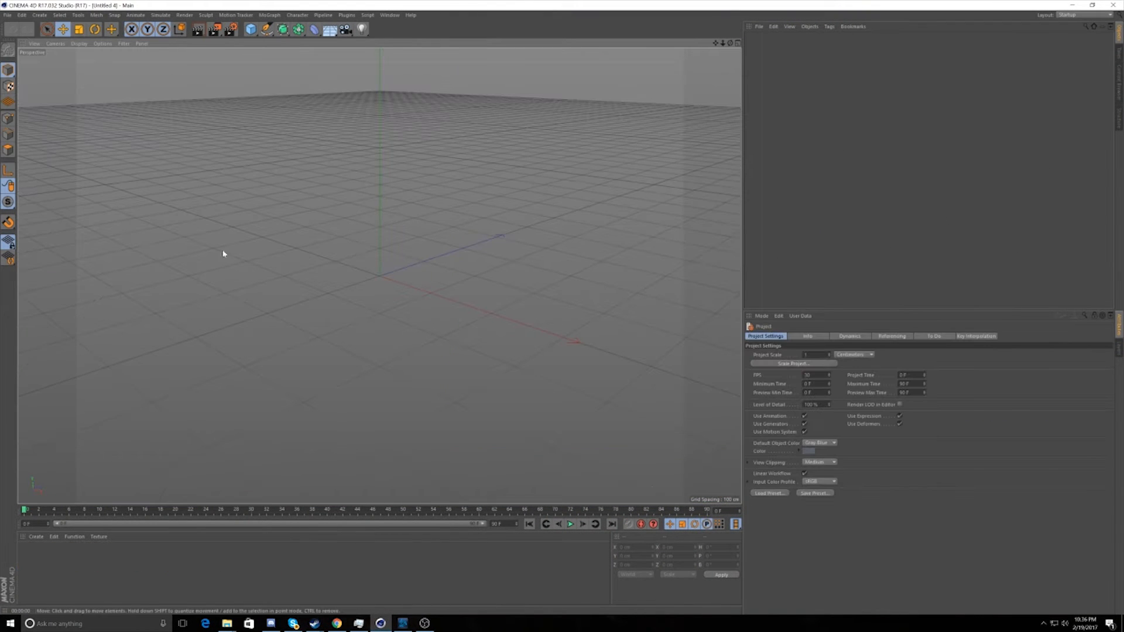
click(227, 624)
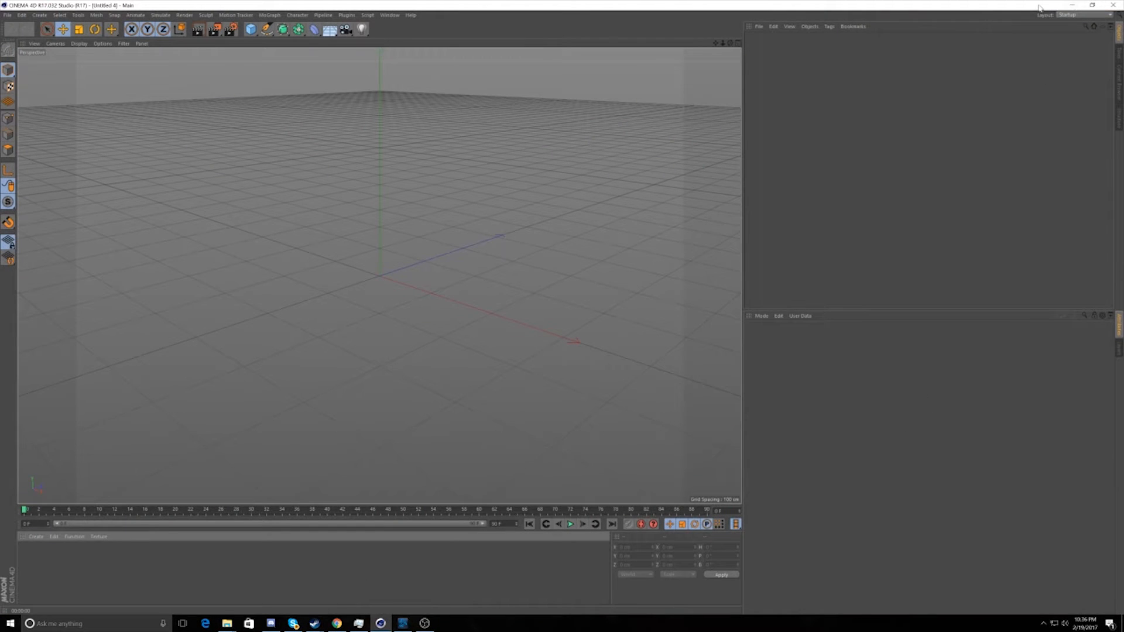
drag(1040, 8, 595, 118)
Step: Bring the gg OBJ model from the desktop's gg folder into Cinema 4D, agreeing to open it with the same name
double_click(941, 58)
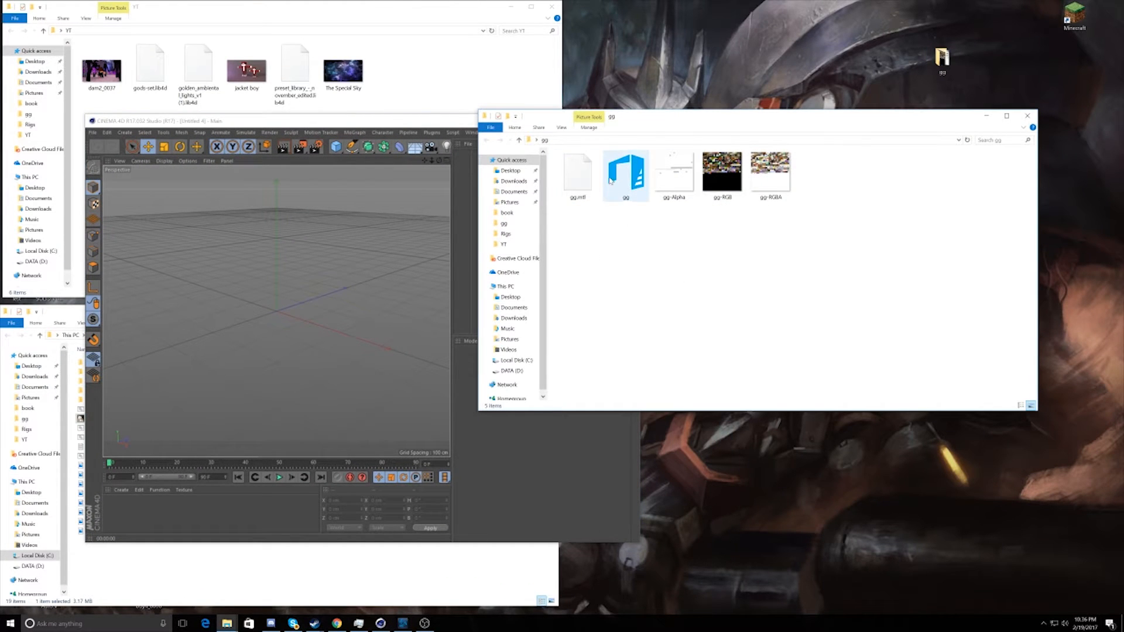
drag(610, 181, 290, 340)
drag(263, 283, 291, 286)
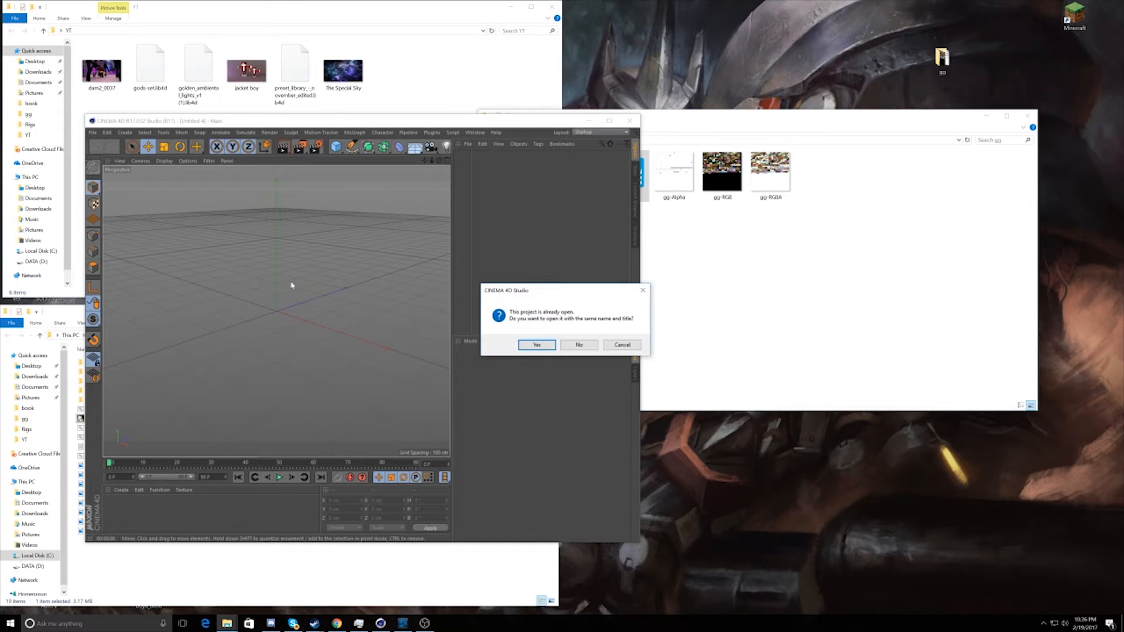
click(537, 345)
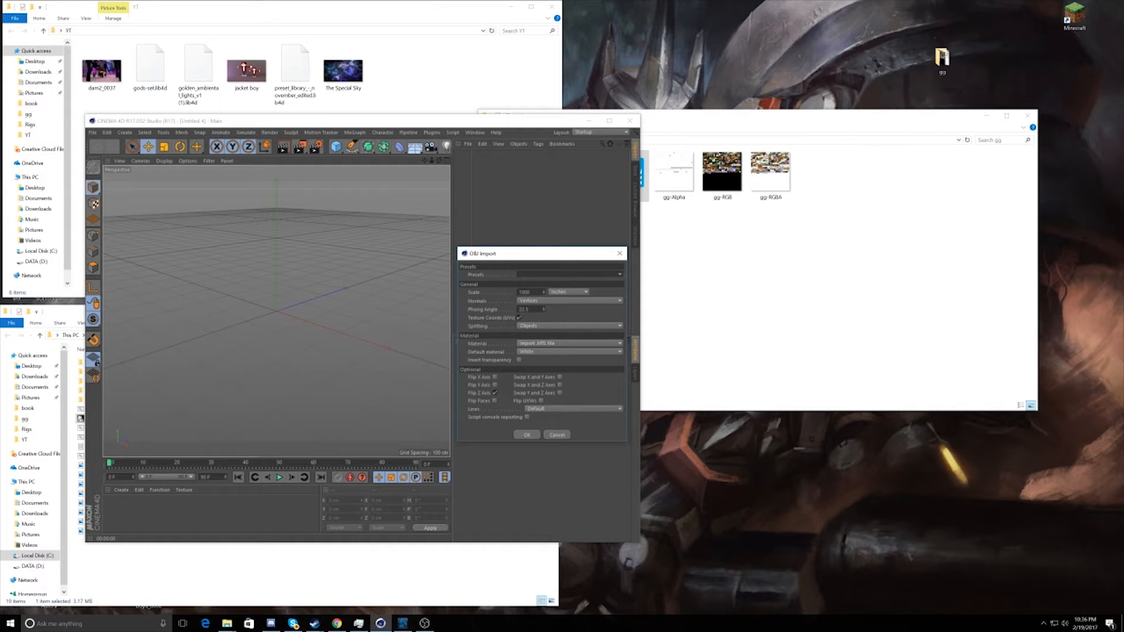
Step: Import the OBJ at a scale of 1000 inches, keeping the other import options
drag(519, 260, 465, 219)
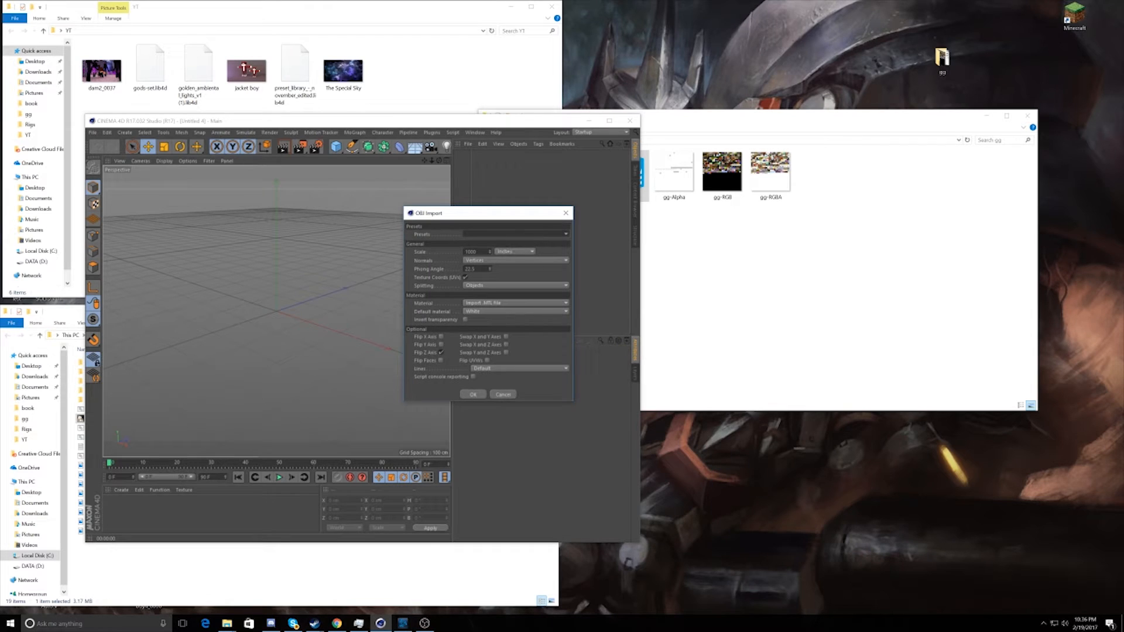
click(514, 251)
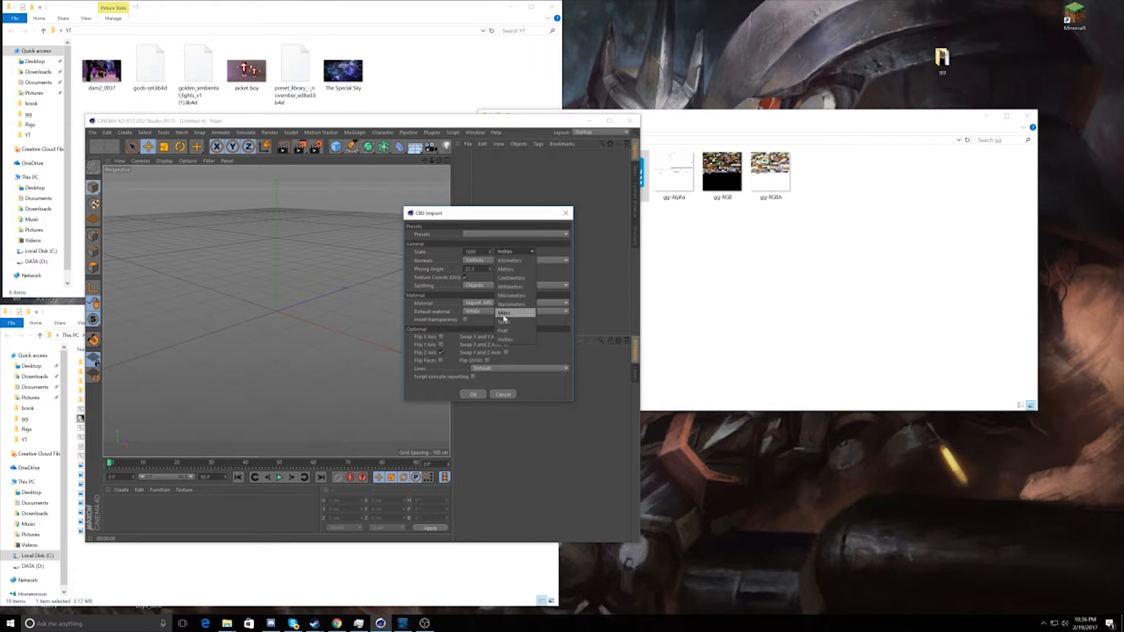
click(517, 256)
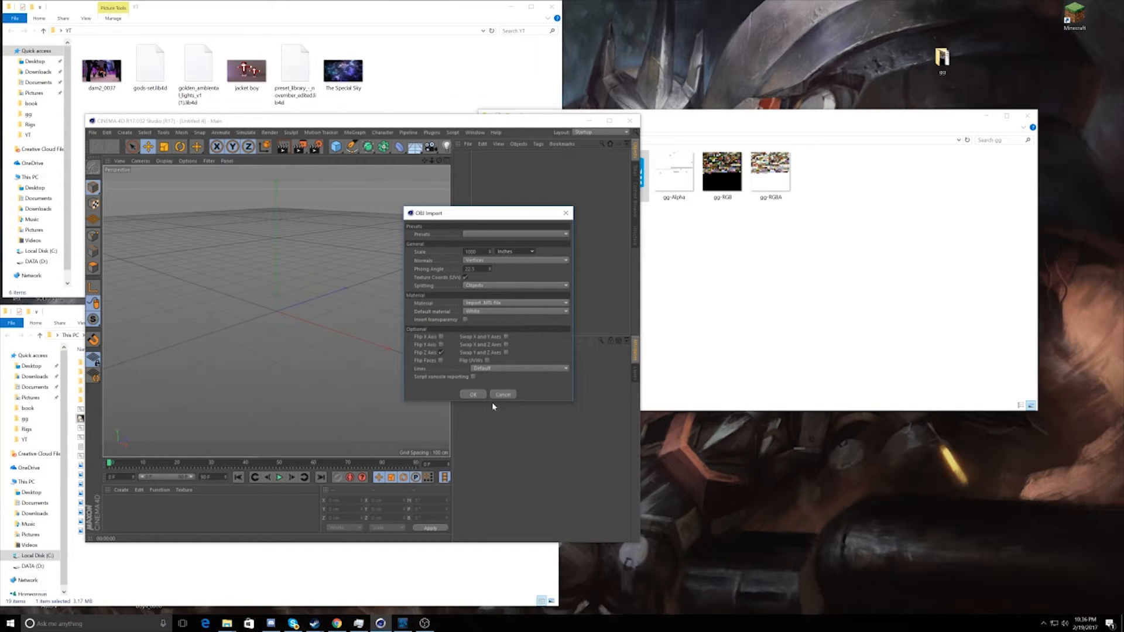
click(473, 394)
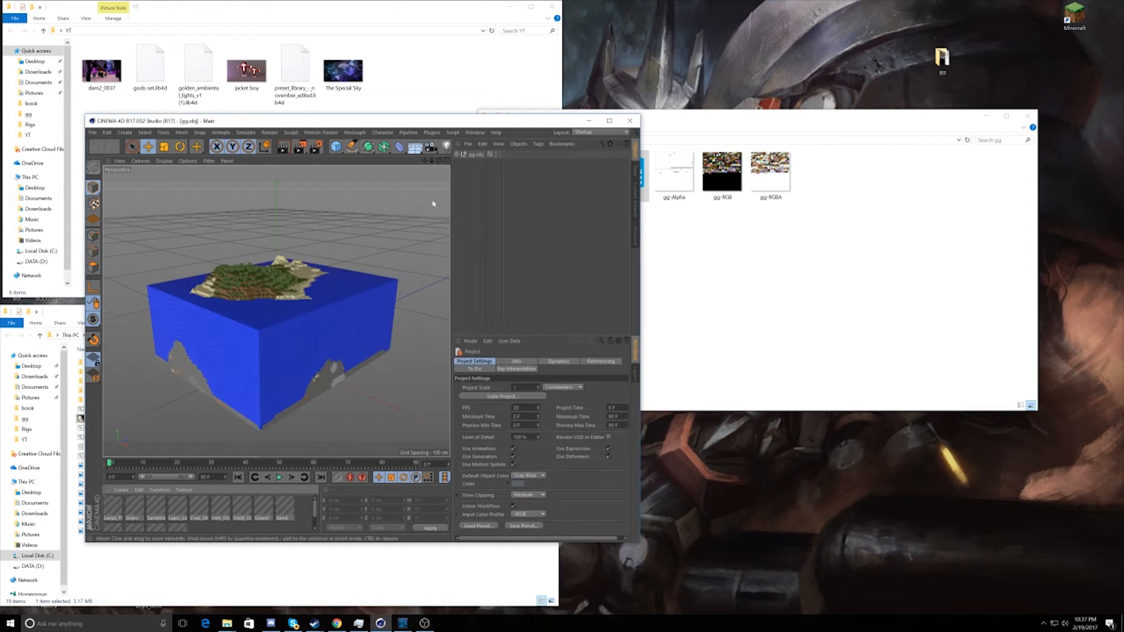
Step: Maximize the Cinema 4D window and frame the imported island closely from a raised angle
drag(401, 122, 568, 2)
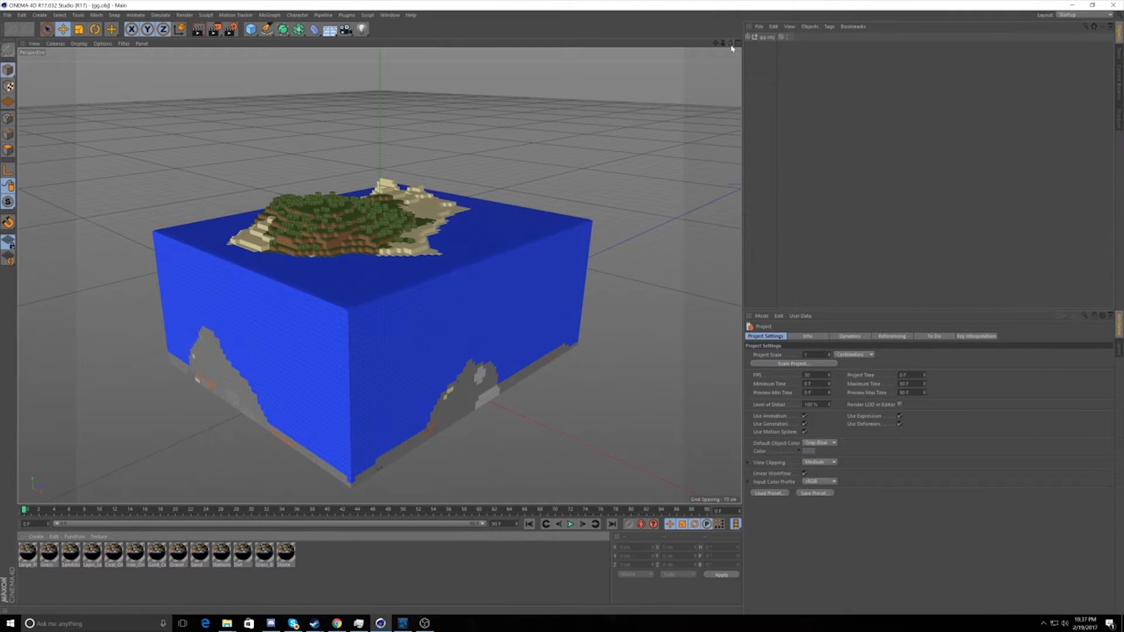
drag(722, 43, 753, 109)
drag(730, 43, 788, 49)
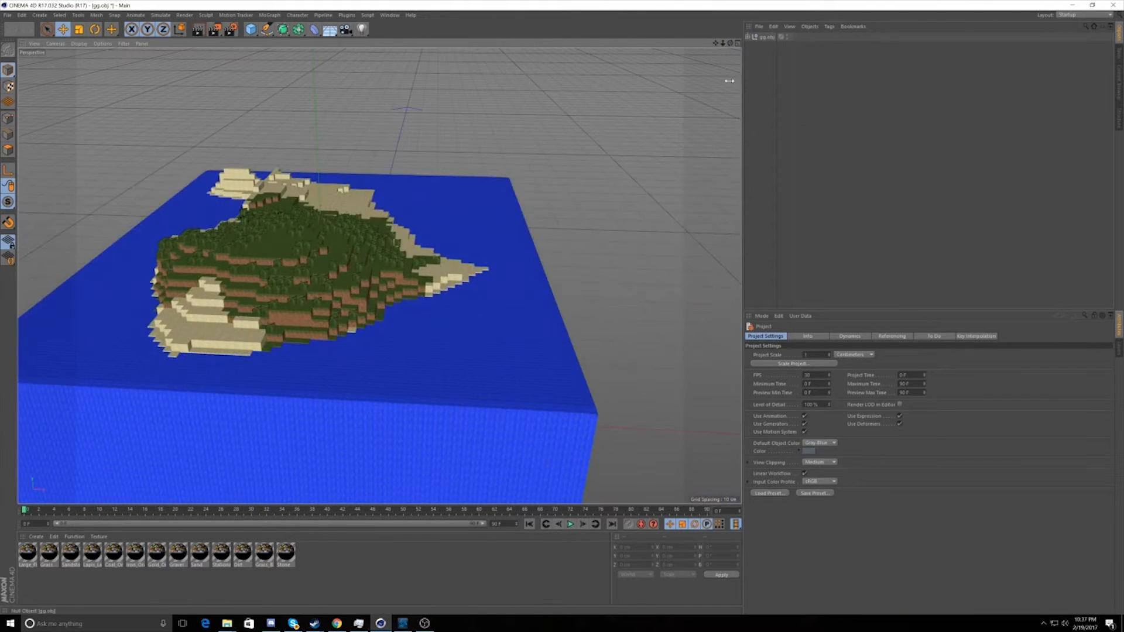
Step: Open the Large_Flowers material in the Material Editor and place the editor over the viewport
click(30, 556)
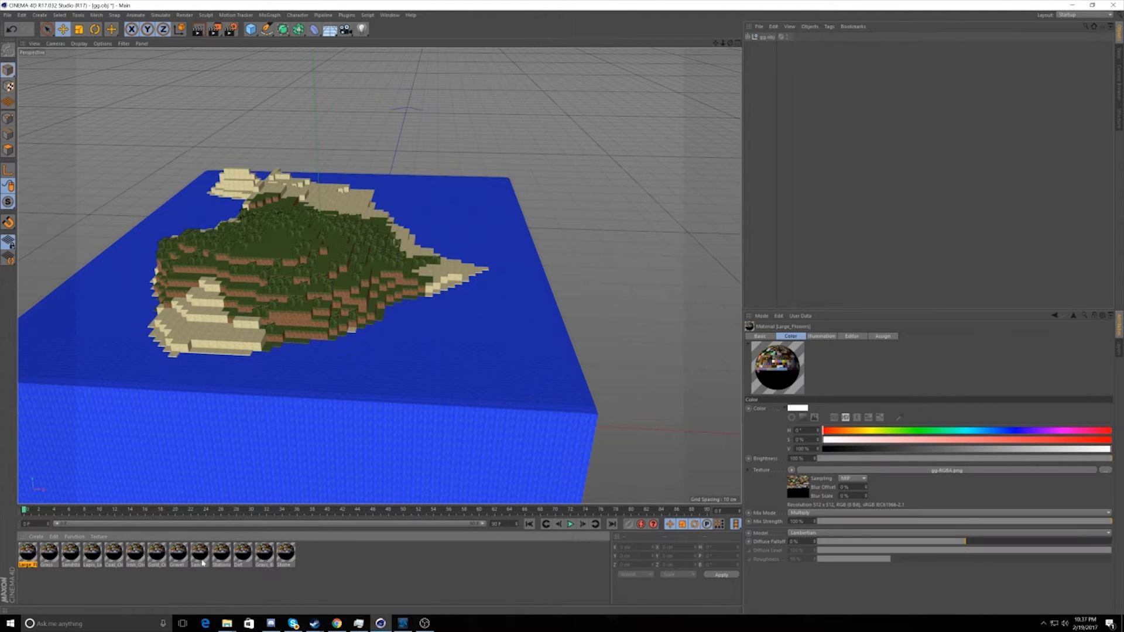
double_click(29, 555)
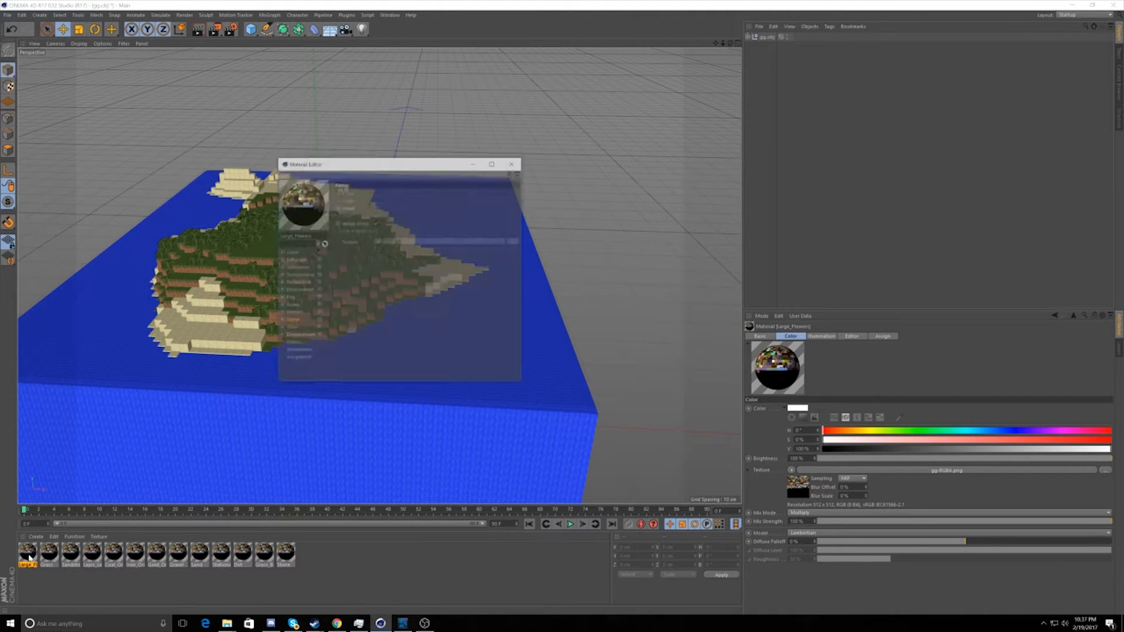
drag(404, 125, 352, 245)
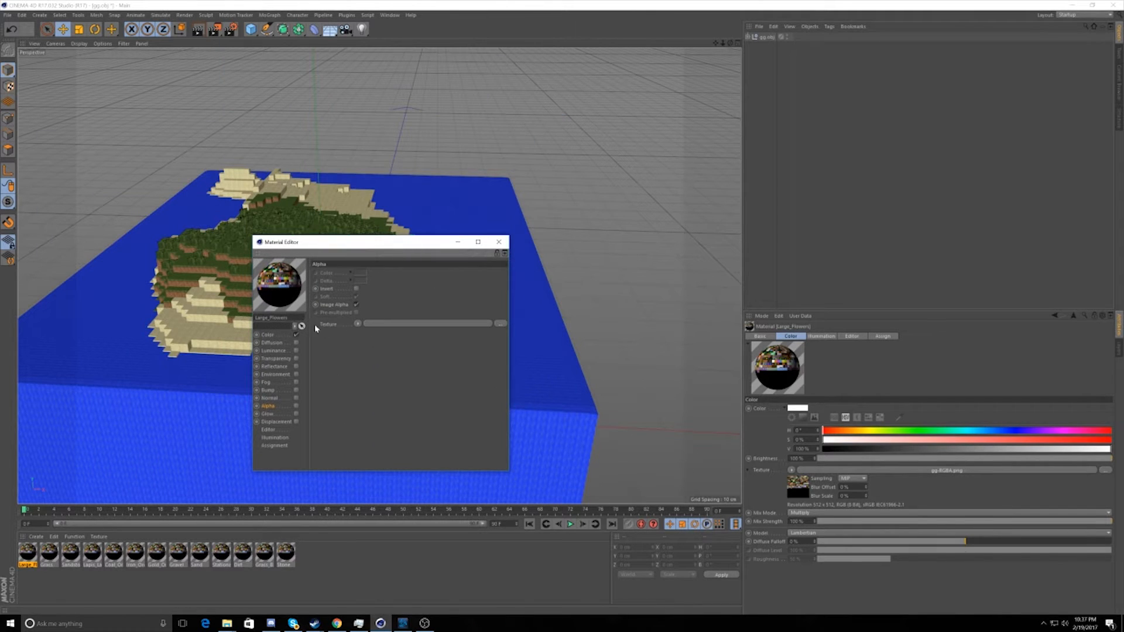
Step: Load gg-RGBA from the gg folder as the color texture of all materials and set its sampling to None
click(310, 561)
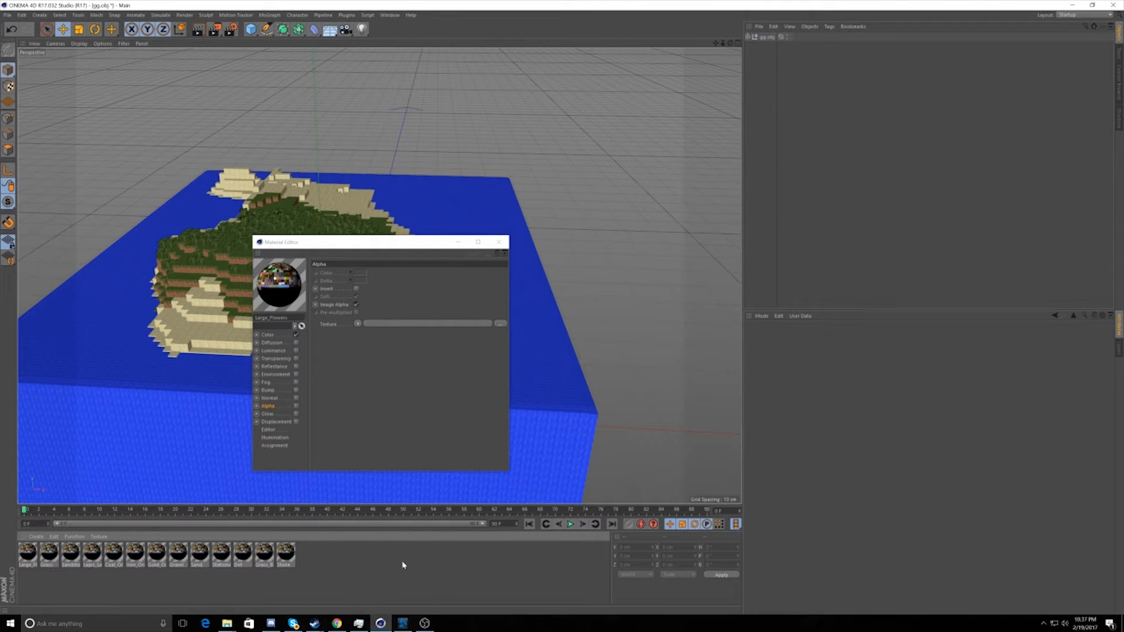
key(ctrl+a)
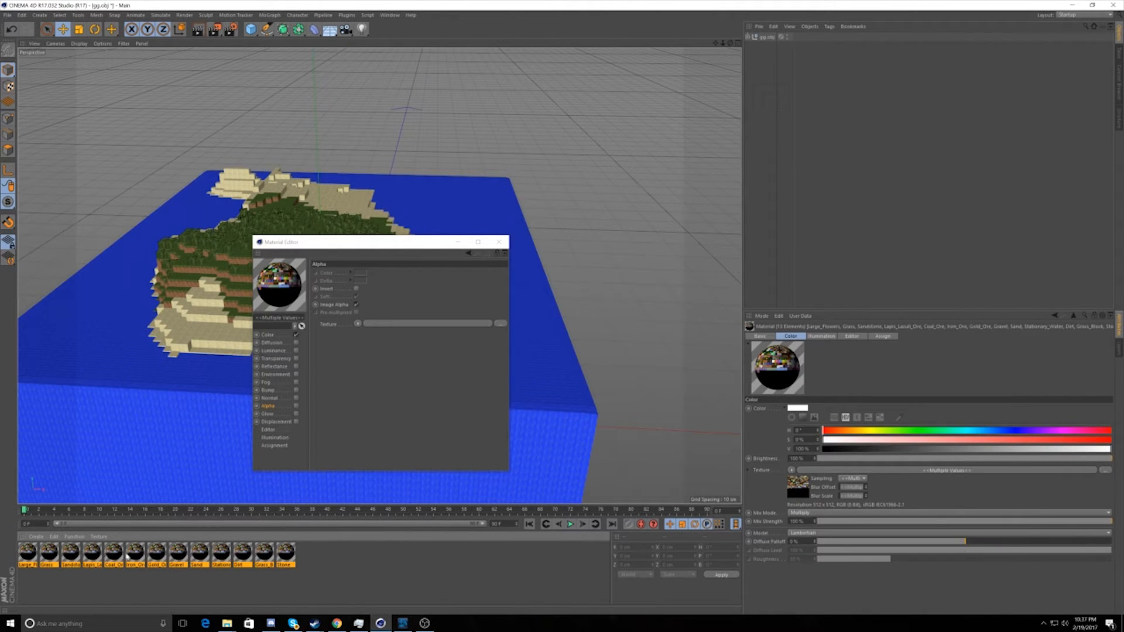
click(270, 335)
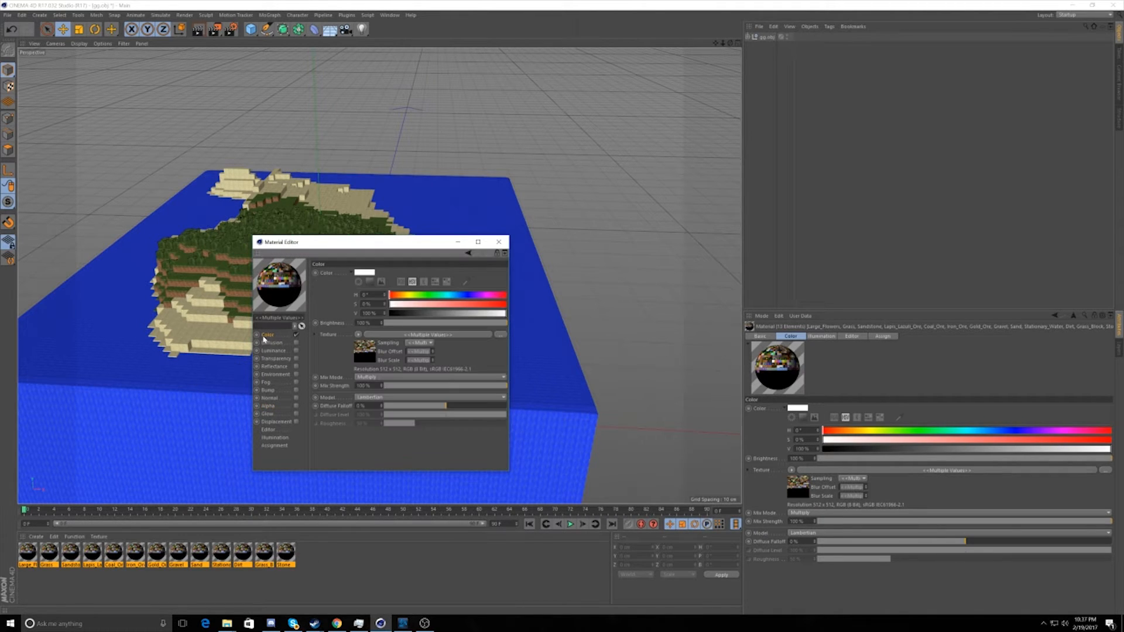
click(357, 335)
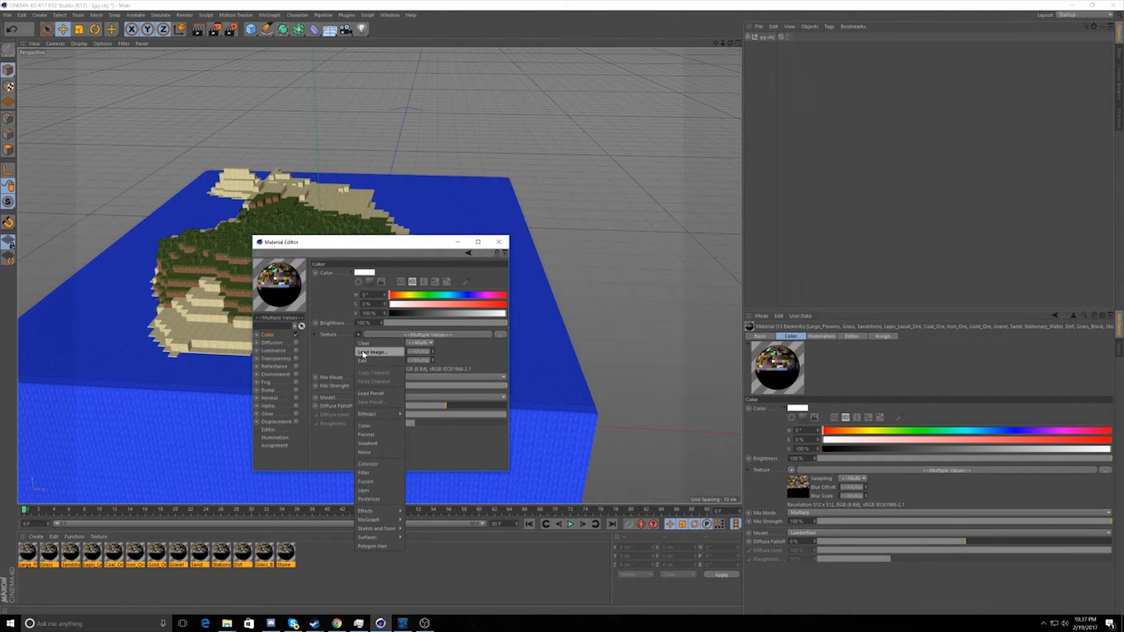
click(363, 353)
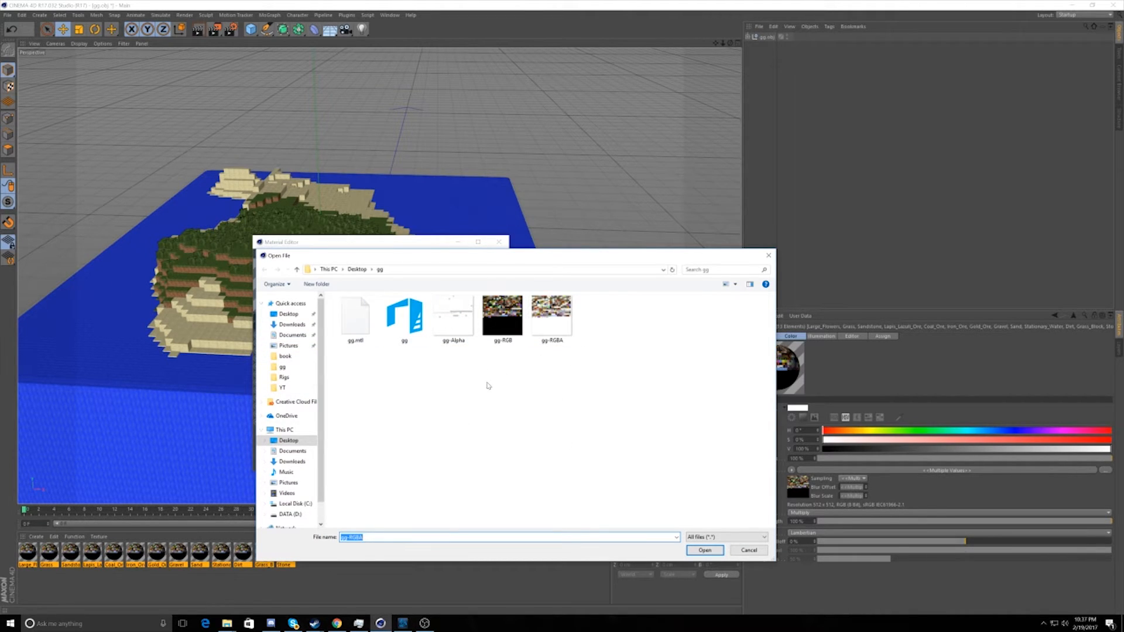
click(551, 330)
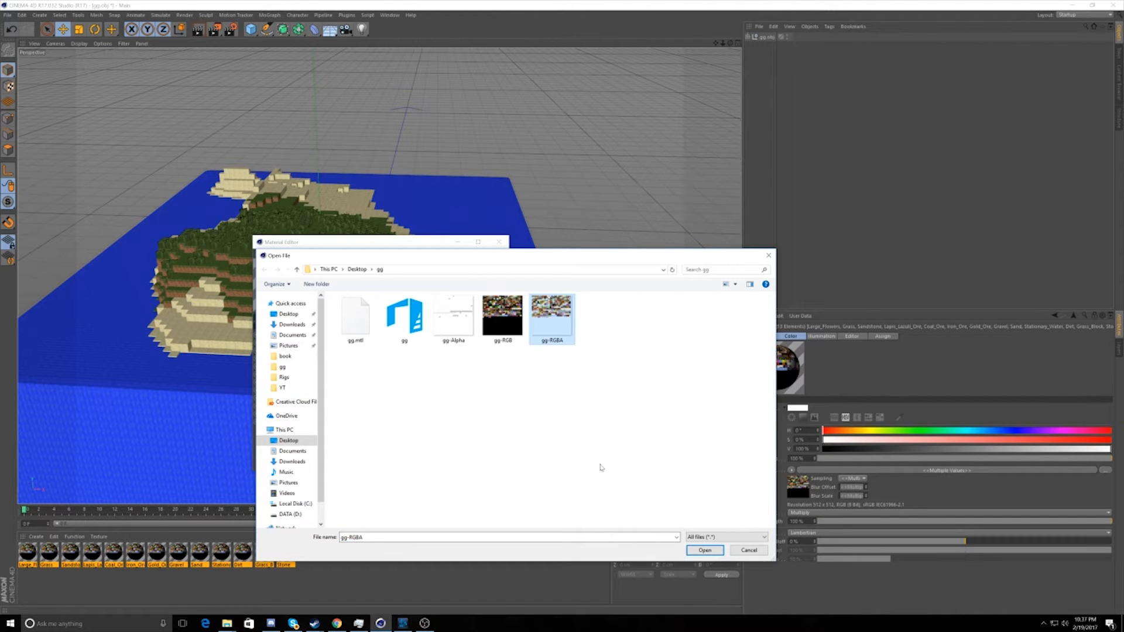
click(704, 550)
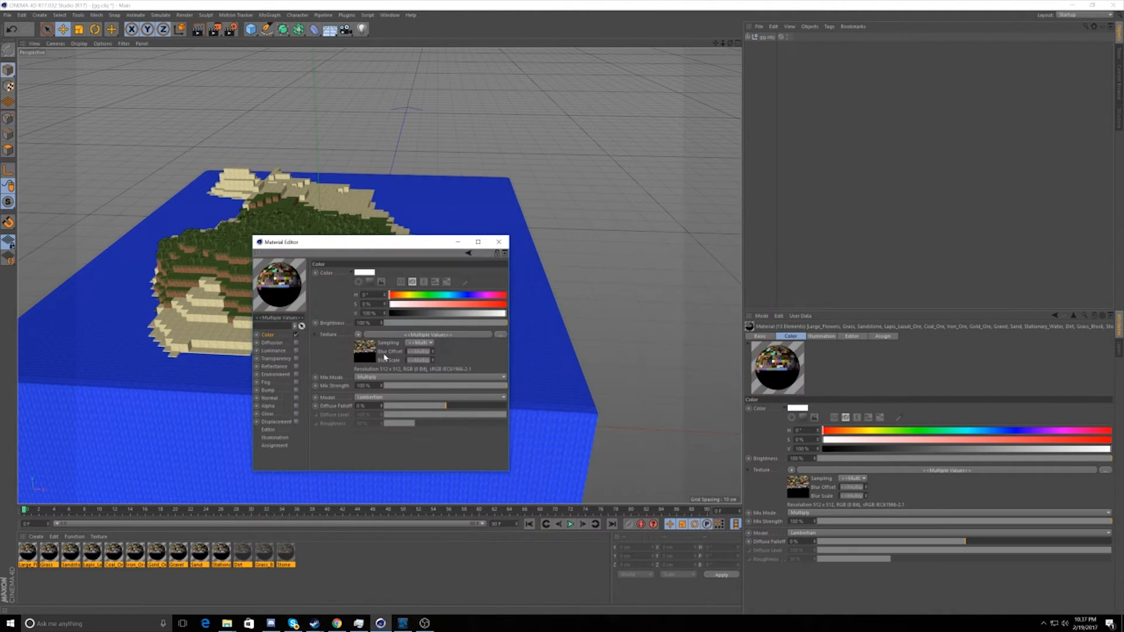
click(420, 342)
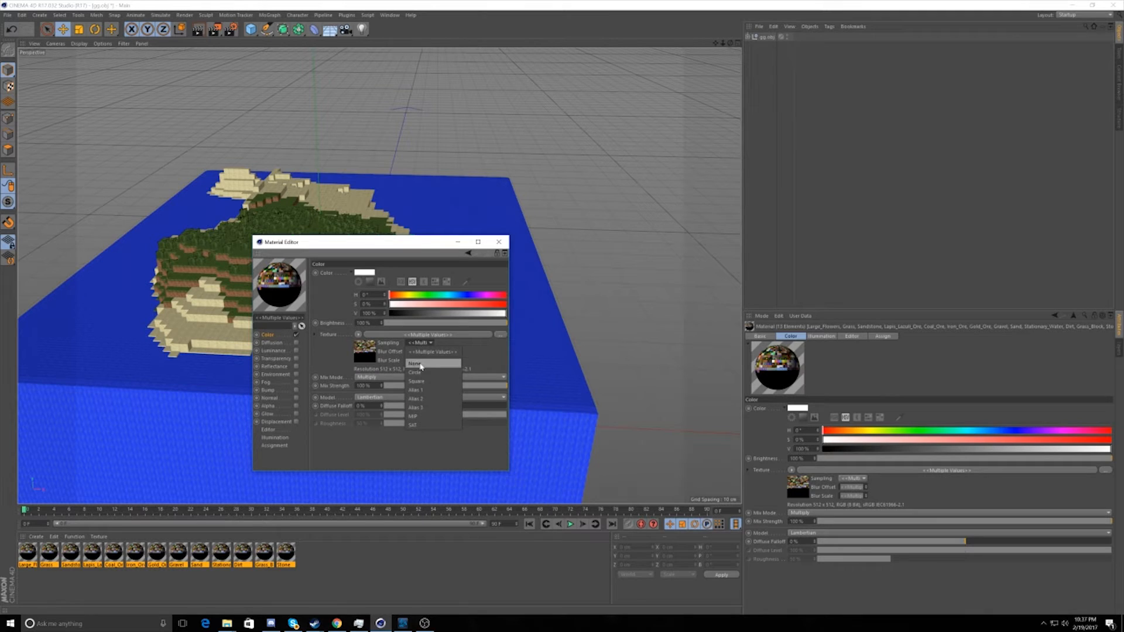
click(429, 364)
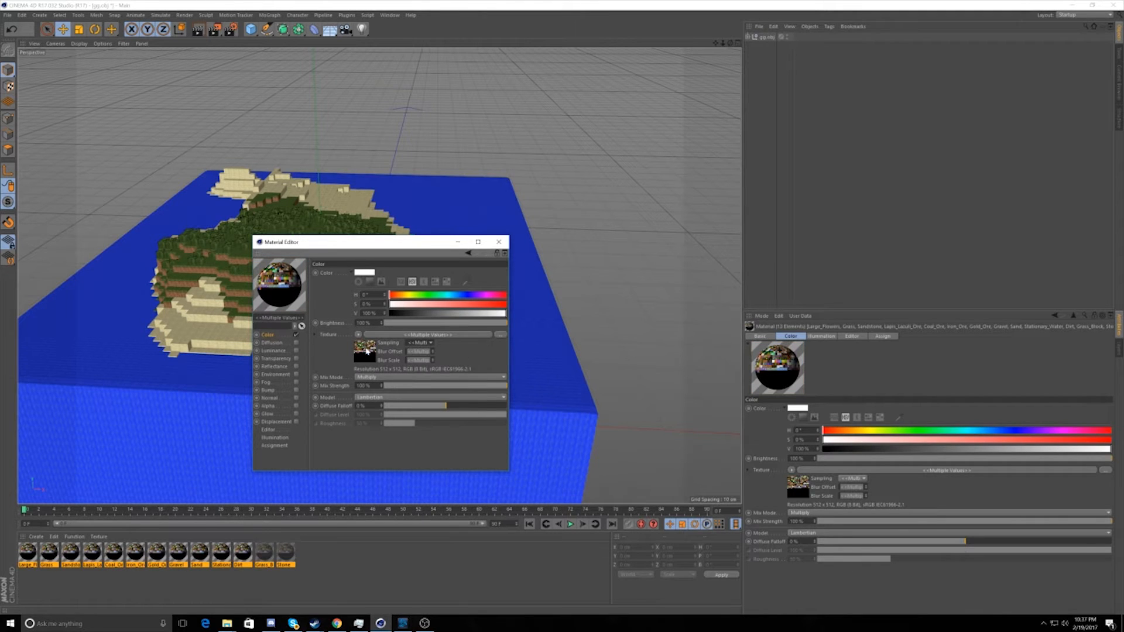
Step: Enable the alpha channel on all selected materials and load gg-RGBA as its texture
click(268, 407)
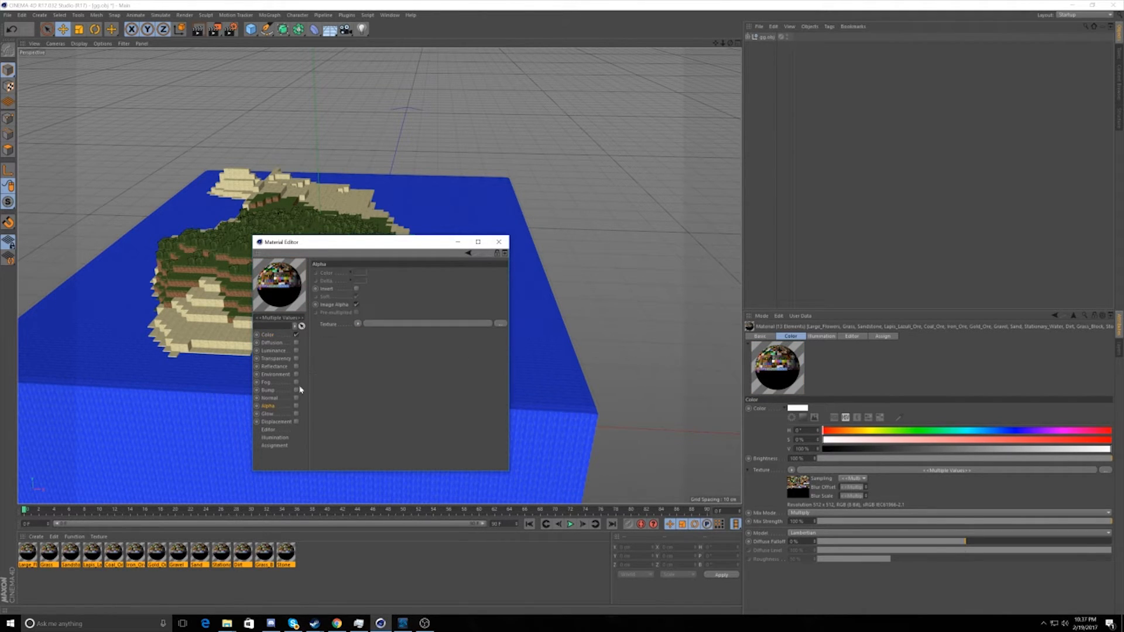
click(297, 406)
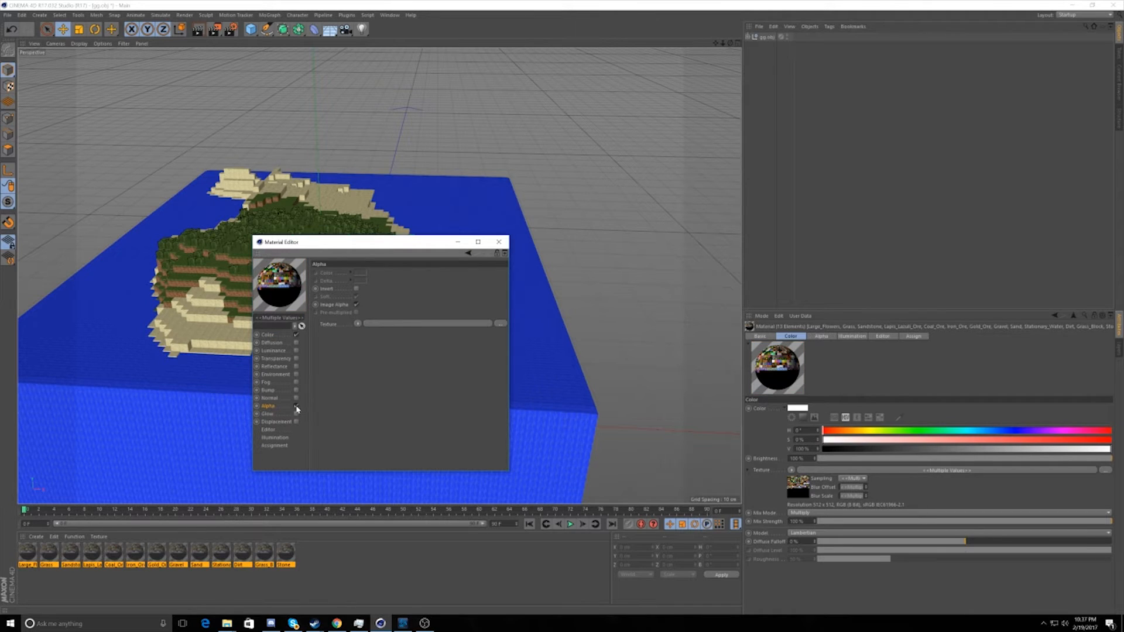
click(358, 324)
click(368, 341)
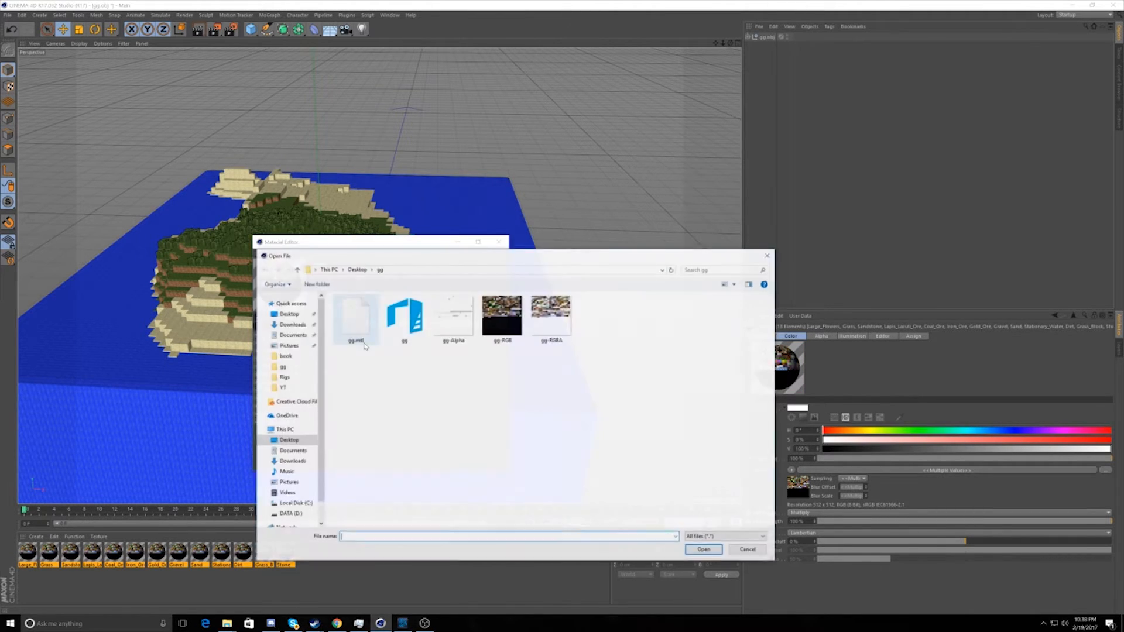
click(538, 332)
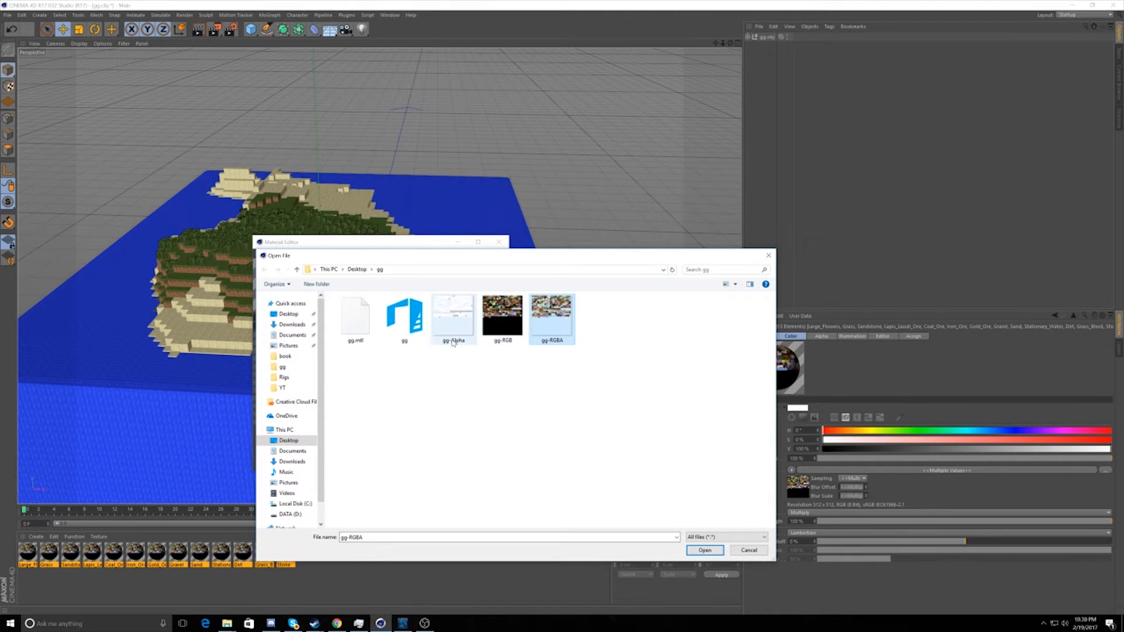
click(701, 551)
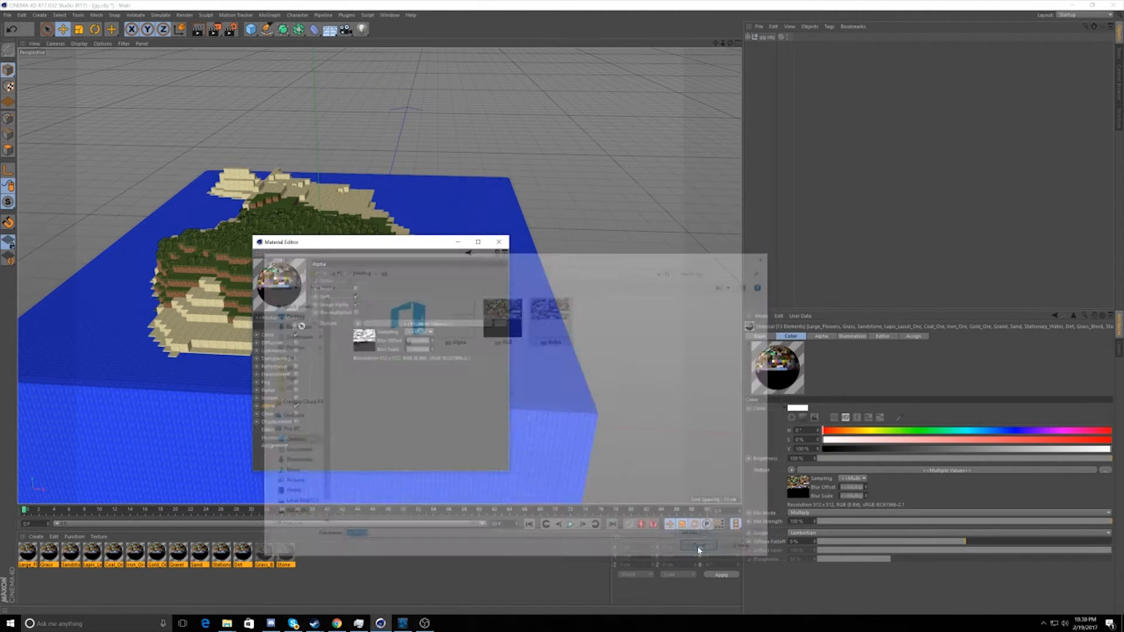
Step: Close the Material Editor, deselect the materials and frame the island's grass-covered terraces up close
drag(396, 249, 306, 257)
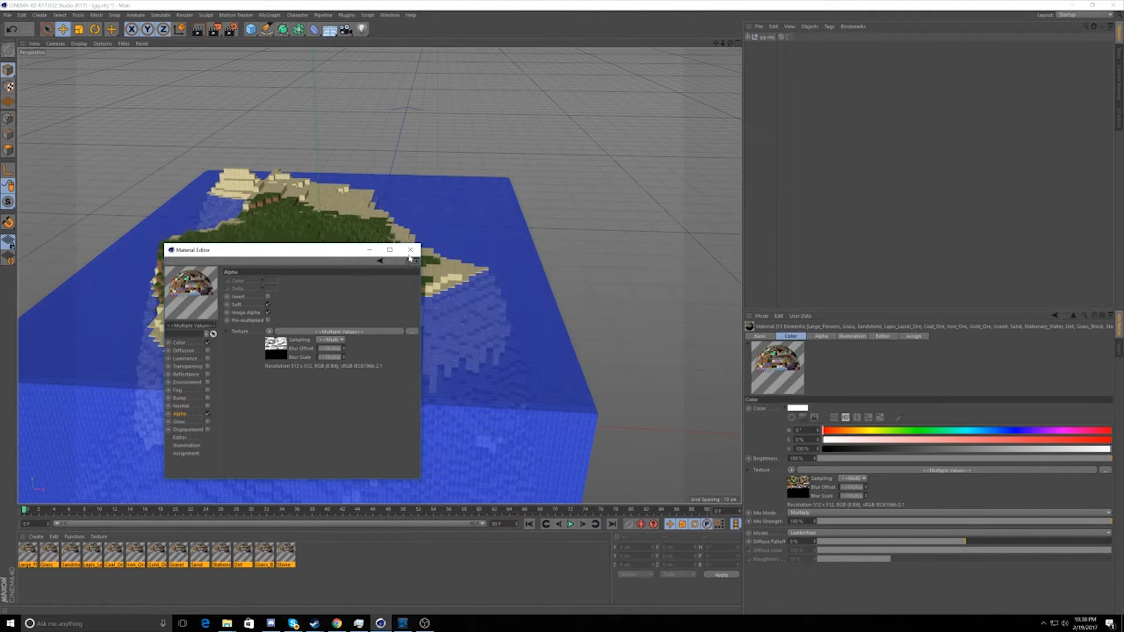
click(411, 250)
click(346, 582)
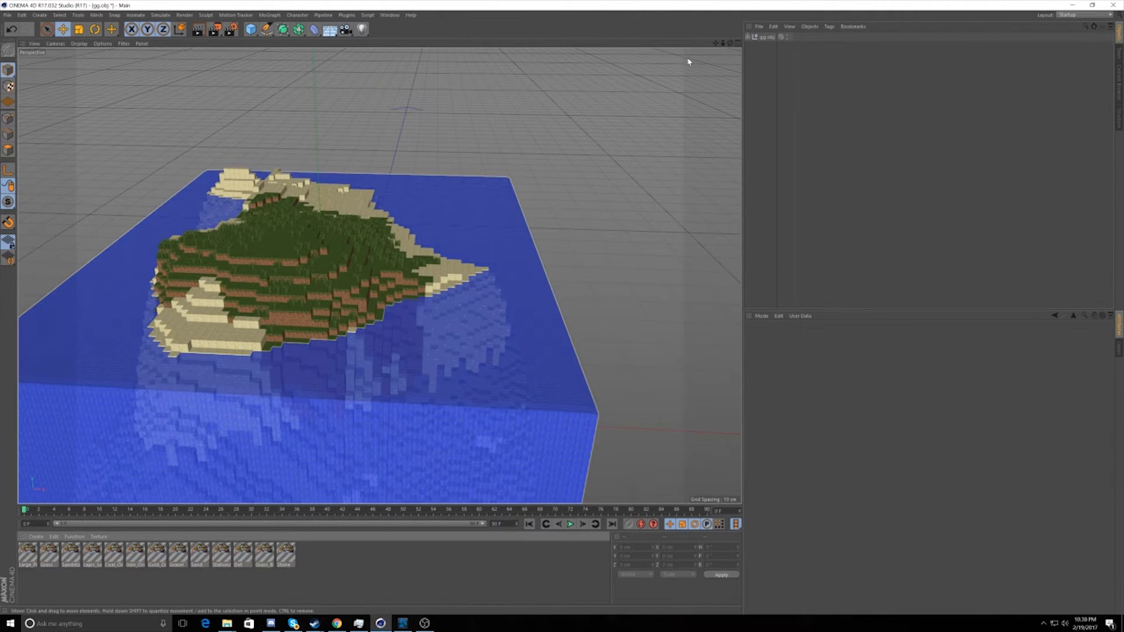
drag(729, 44, 573, 229)
scroll(435, 232, up, 7)
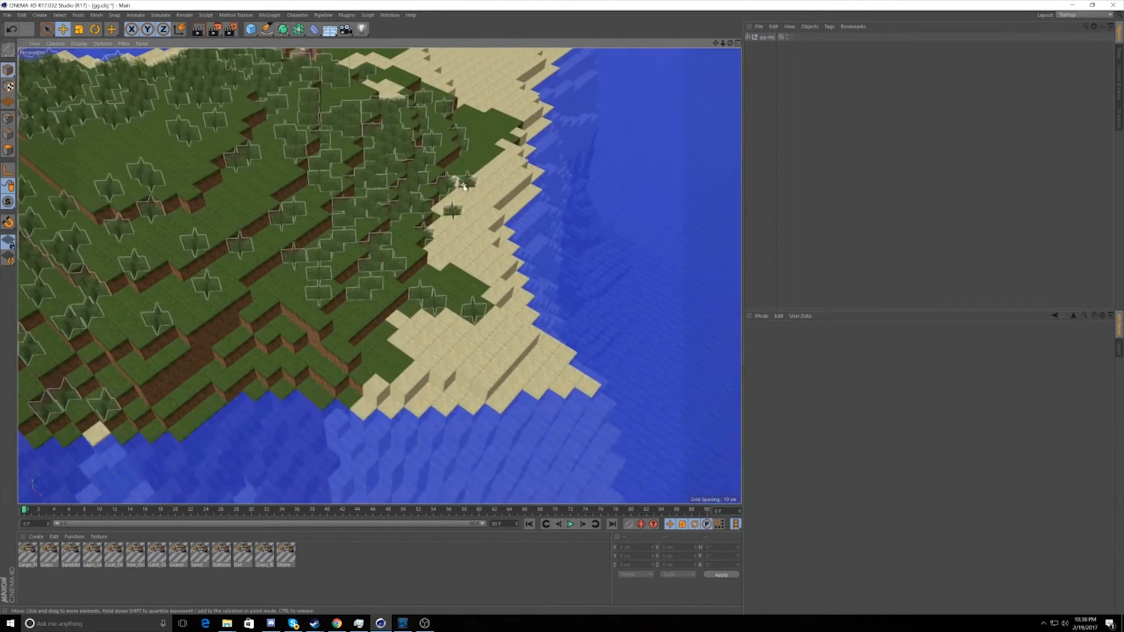
drag(730, 43, 776, 26)
scroll(352, 416, up, 3)
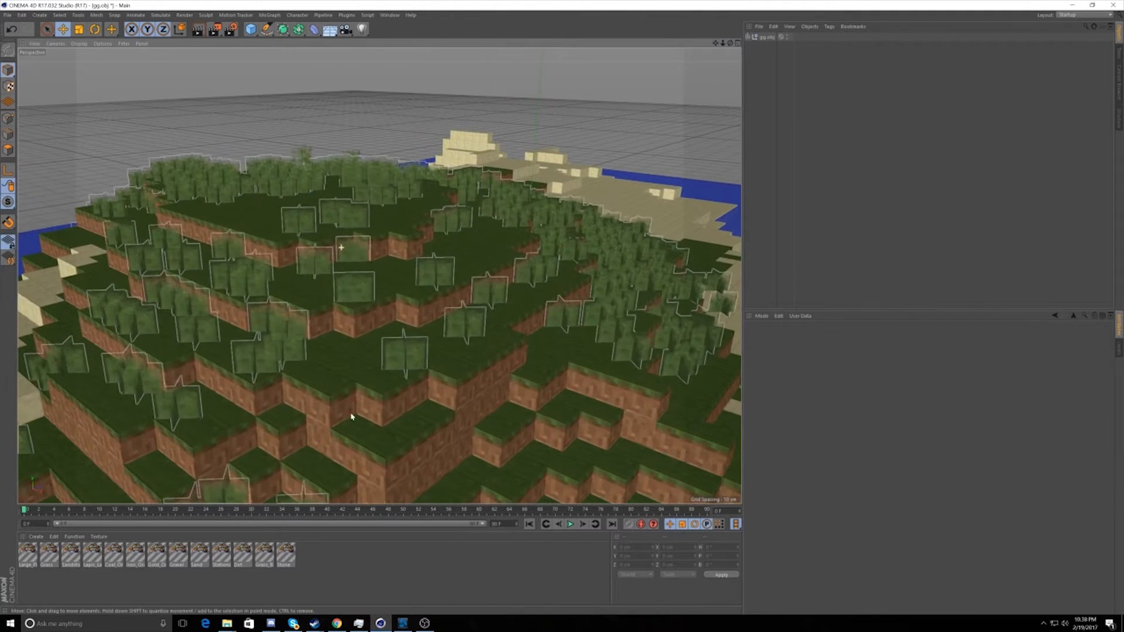
Step: Bring up the YT folder window in File Explorer and place it beside the island in the viewport
mouse_move(227, 624)
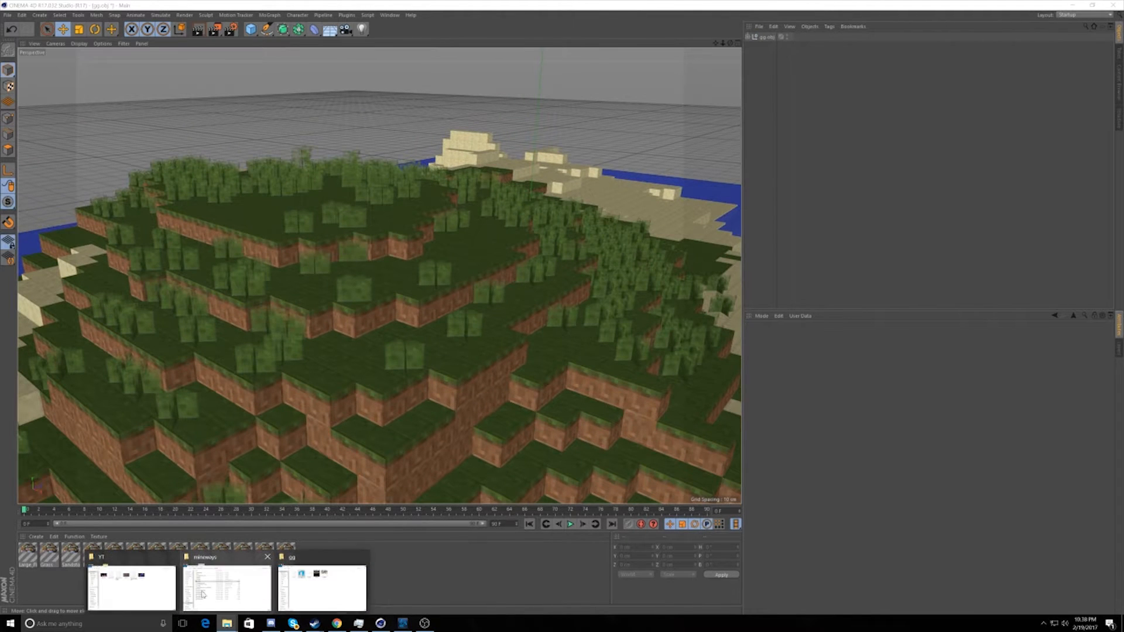
click(175, 588)
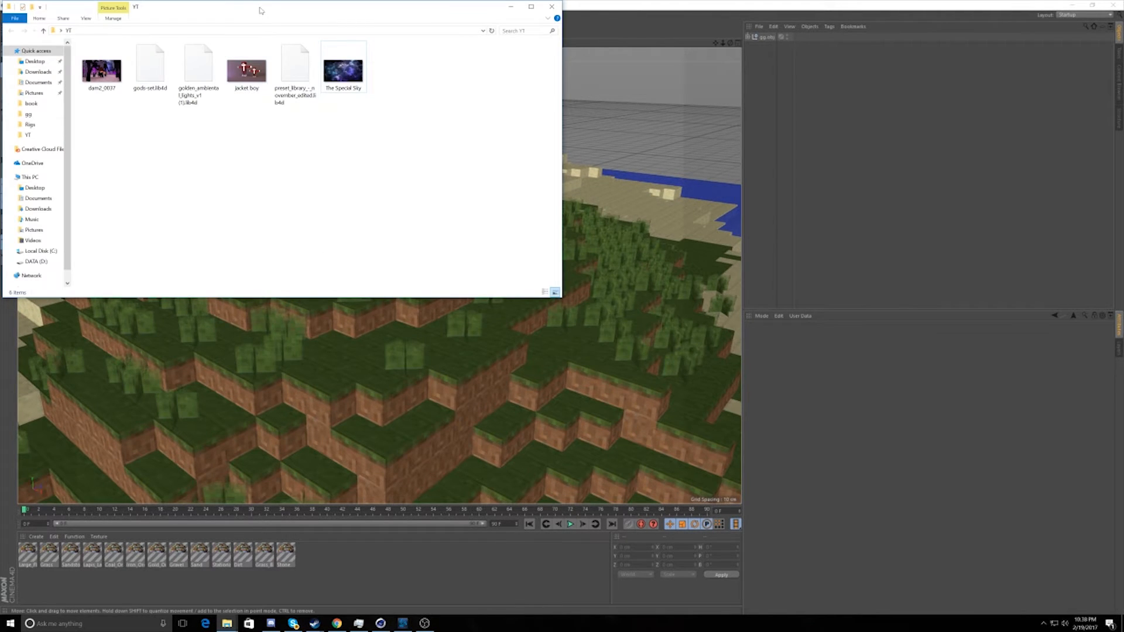
drag(261, 10, 646, 162)
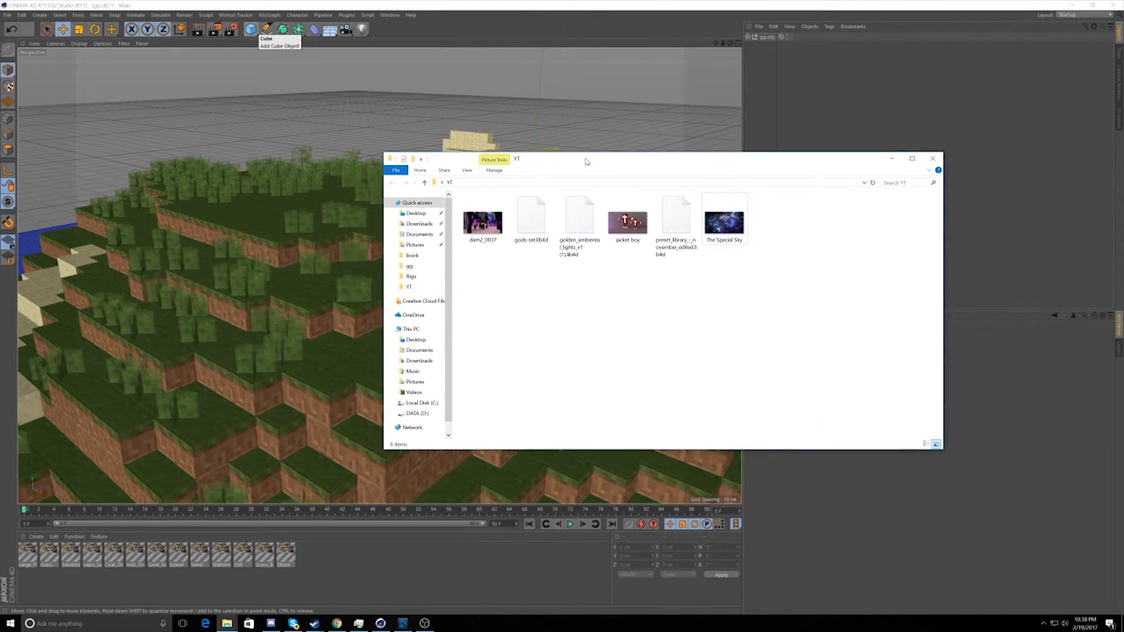
mouse_move(590, 160)
mouse_down()
mouse_move(448, 168)
mouse_move(595, 152)
mouse_move(591, 140)
mouse_move(561, 171)
mouse_move(616, 110)
mouse_move(718, 92)
mouse_move(1120, 179)
mouse_move(14, 221)
mouse_move(935, 208)
mouse_move(625, 110)
mouse_move(573, 165)
mouse_move(599, 366)
mouse_move(638, 191)
mouse_move(699, 165)
mouse_move(759, 93)
mouse_up()
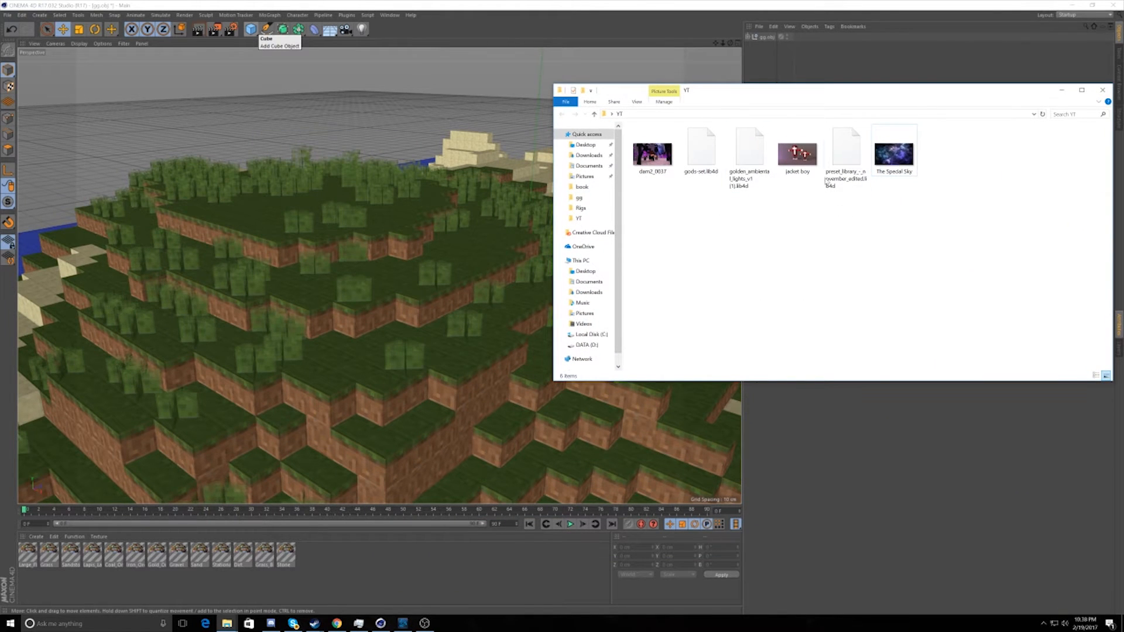
drag(815, 93, 797, 147)
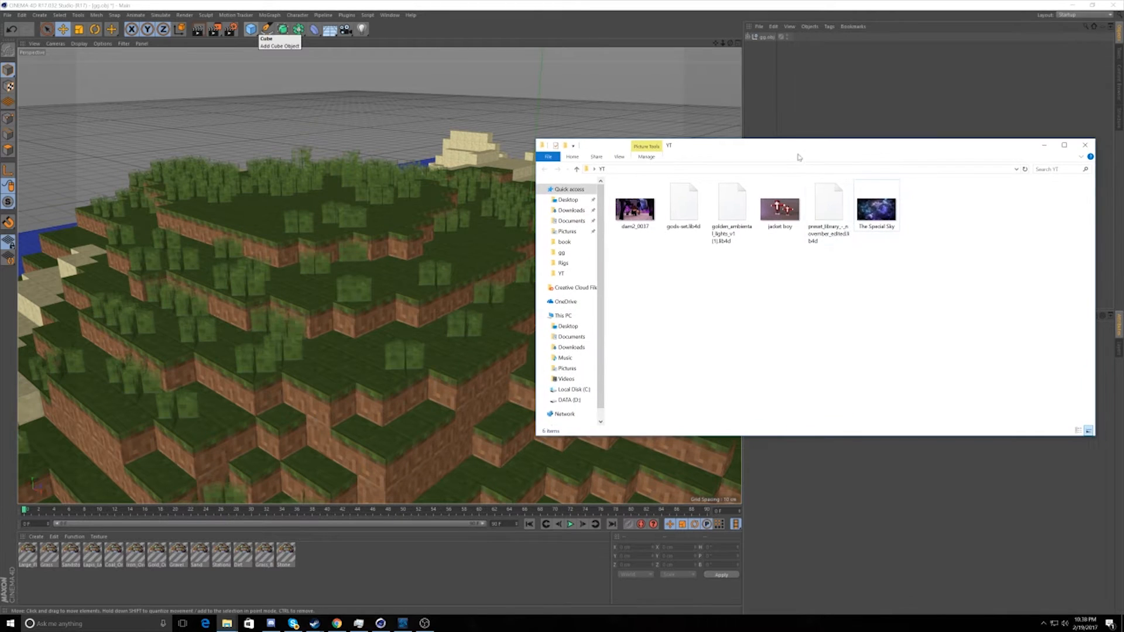
Step: Load the preset_library_-_november_edited .lib4d file from the YT folder into Cinema 4D's Content Browser
double_click(830, 220)
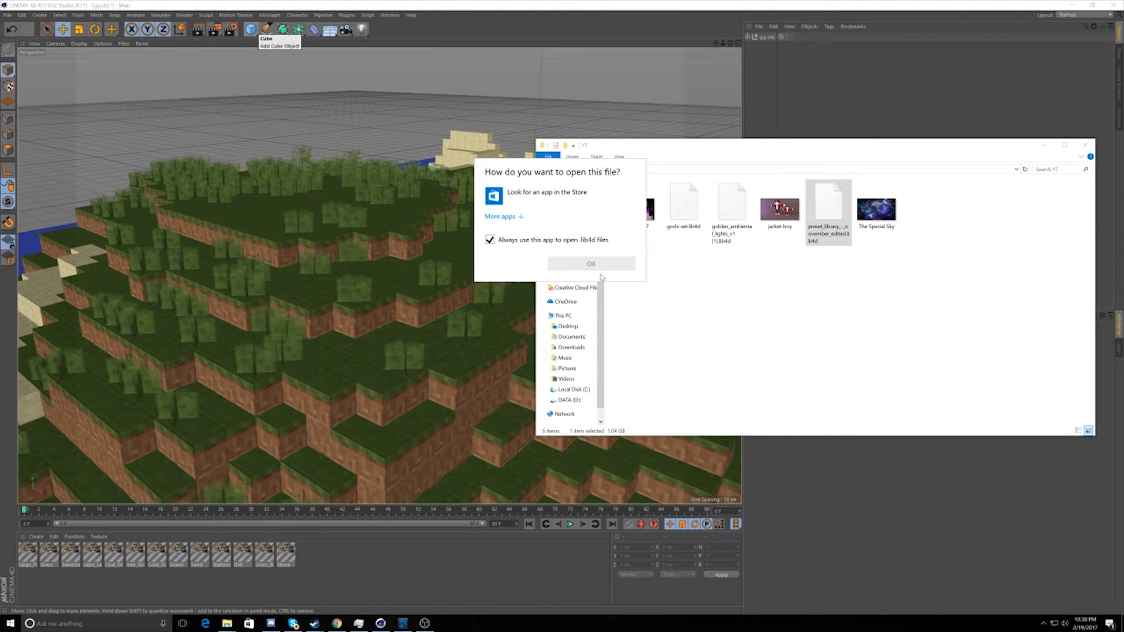
click(725, 277)
drag(828, 220, 847, 237)
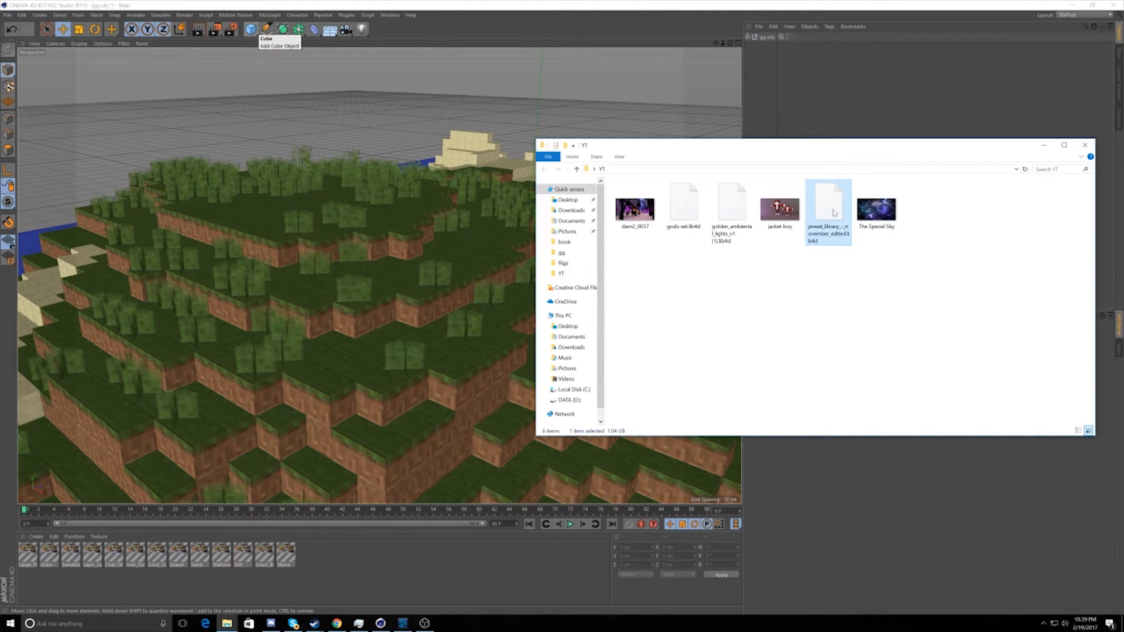
drag(834, 232, 330, 229)
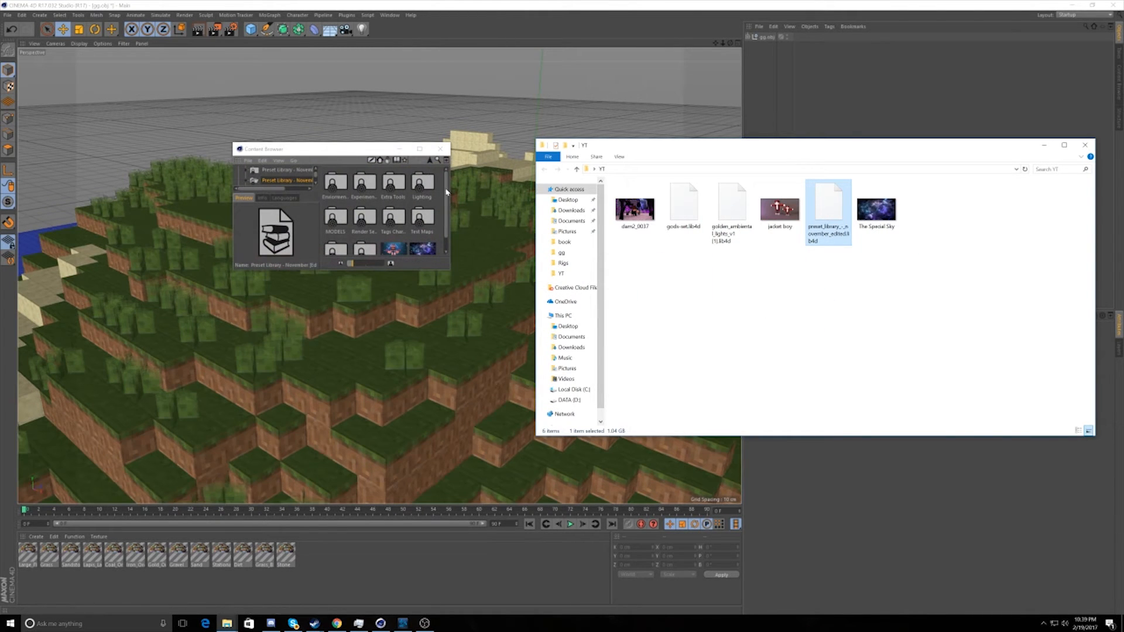
Step: Add the purple-thumbnail Moon Preset from the library's Lighting presets to the scene and minimize the Content Browser
click(448, 192)
double_click(422, 183)
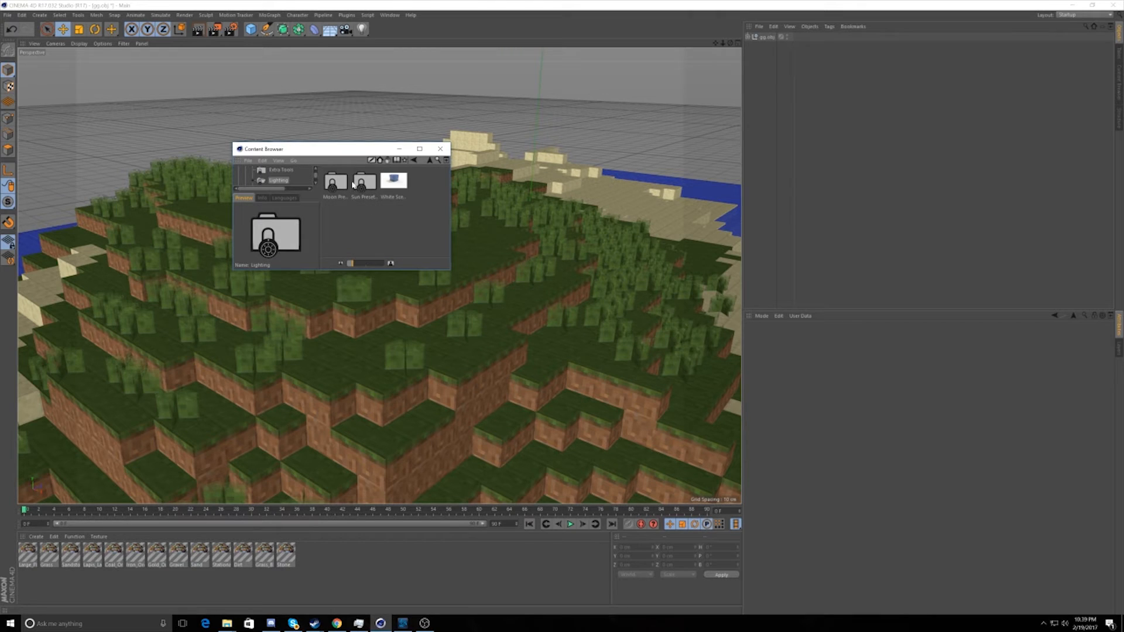
double_click(335, 184)
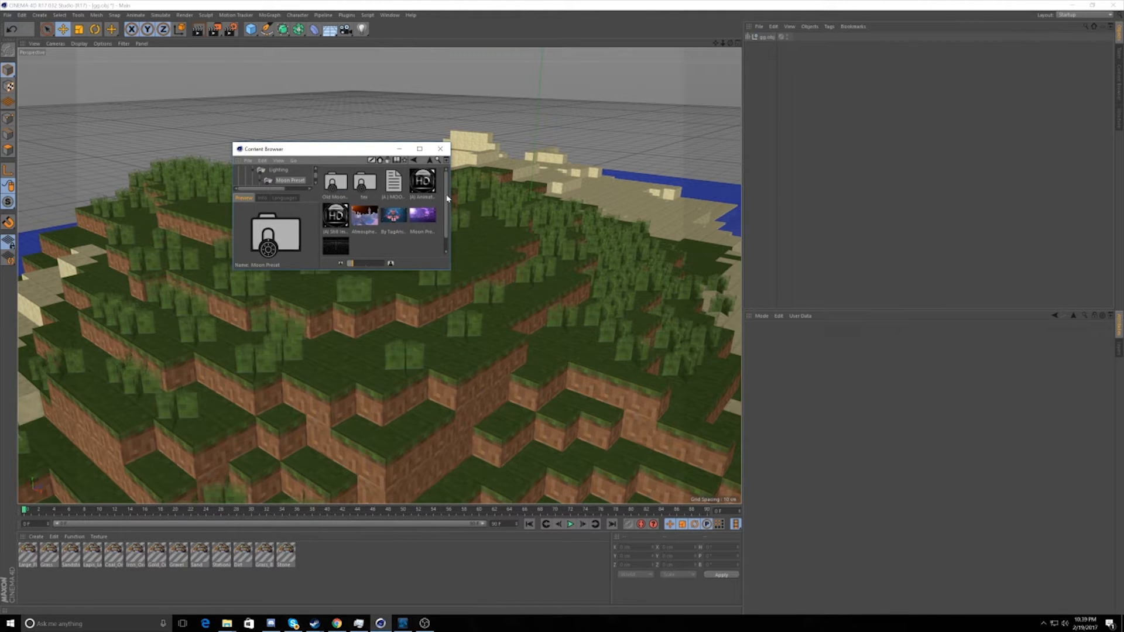
scroll(440, 224, down, 1)
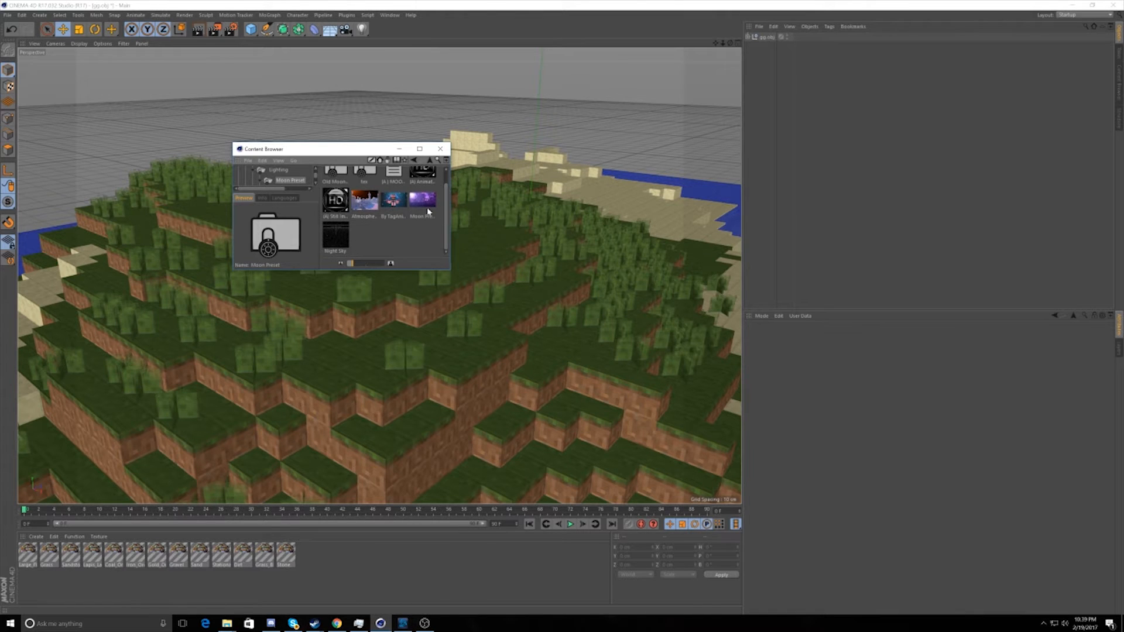
mouse_move(343, 157)
mouse_down()
mouse_move(604, 185)
mouse_move(361, 170)
mouse_move(332, 157)
mouse_up()
double_click(403, 201)
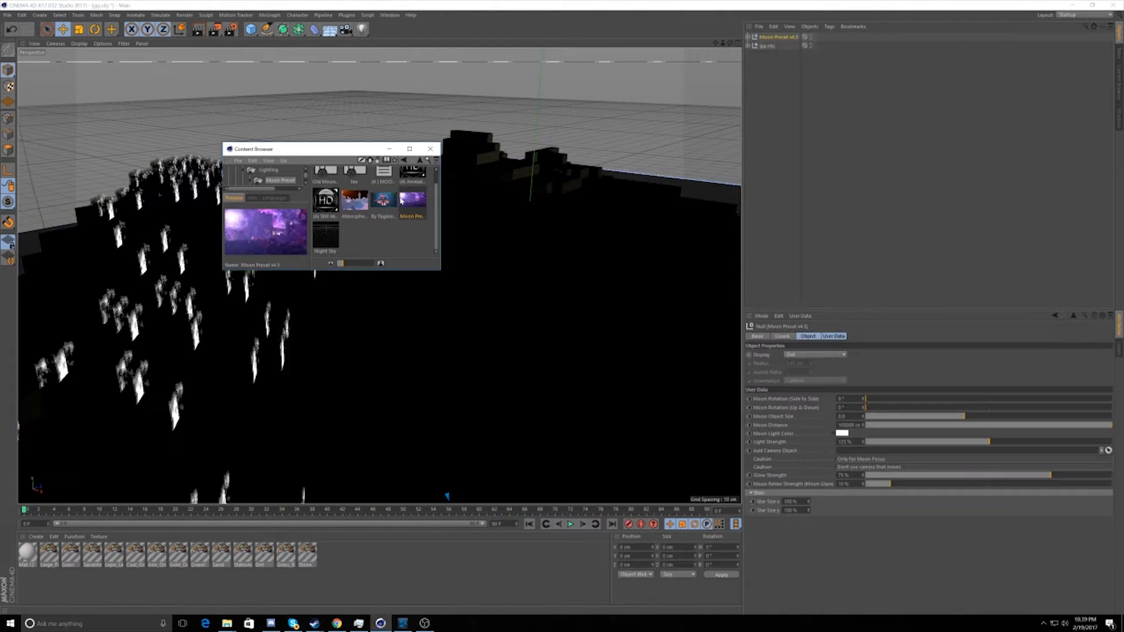
click(390, 150)
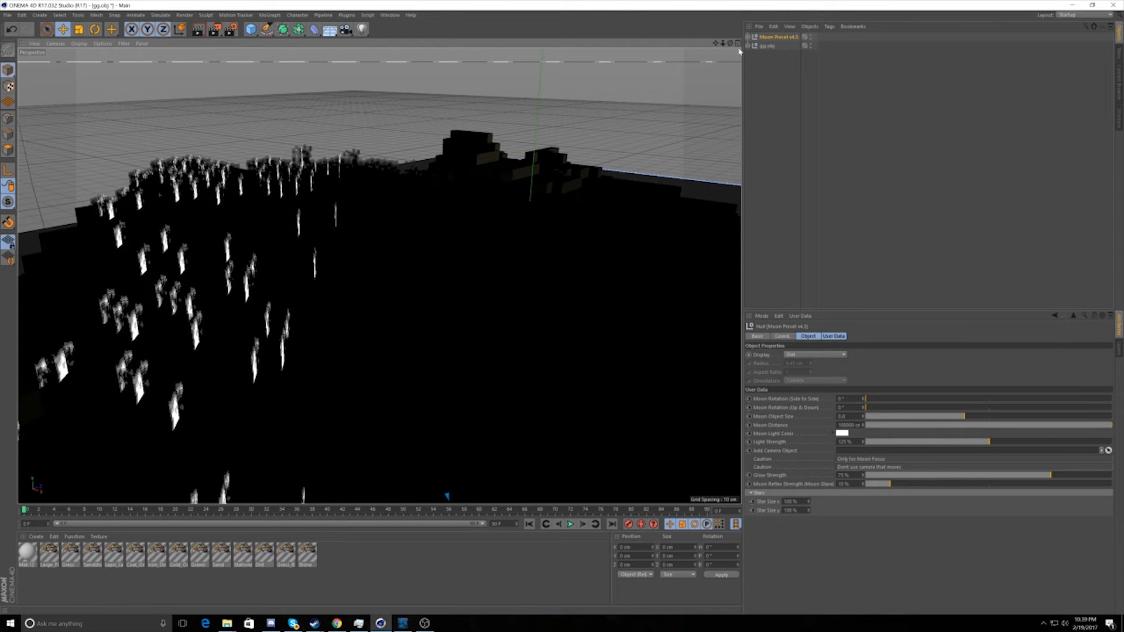
drag(730, 43, 730, 43)
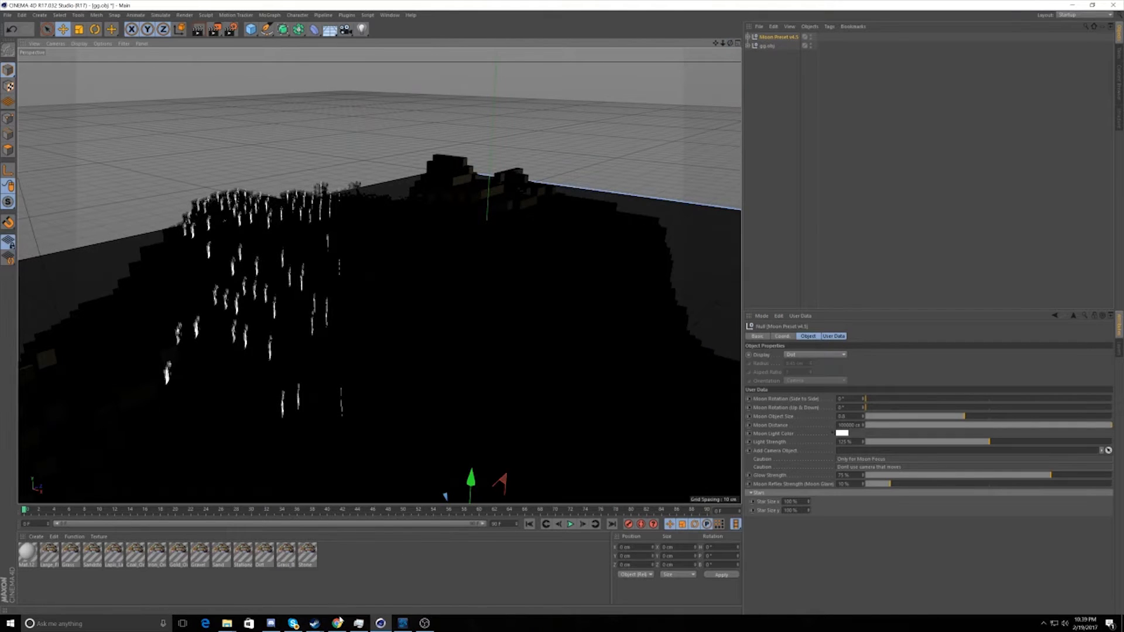
Step: Load gods-set.lib4d from the YT folder into Cinema 4D's Content Browser and minimize the folder window
mouse_move(229, 624)
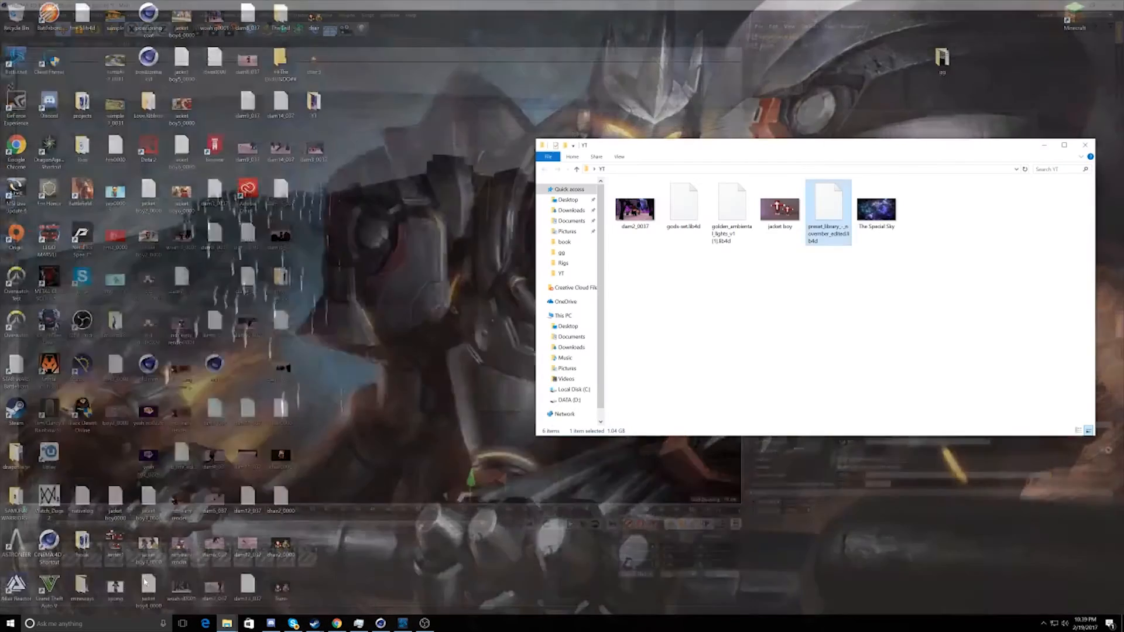
click(144, 582)
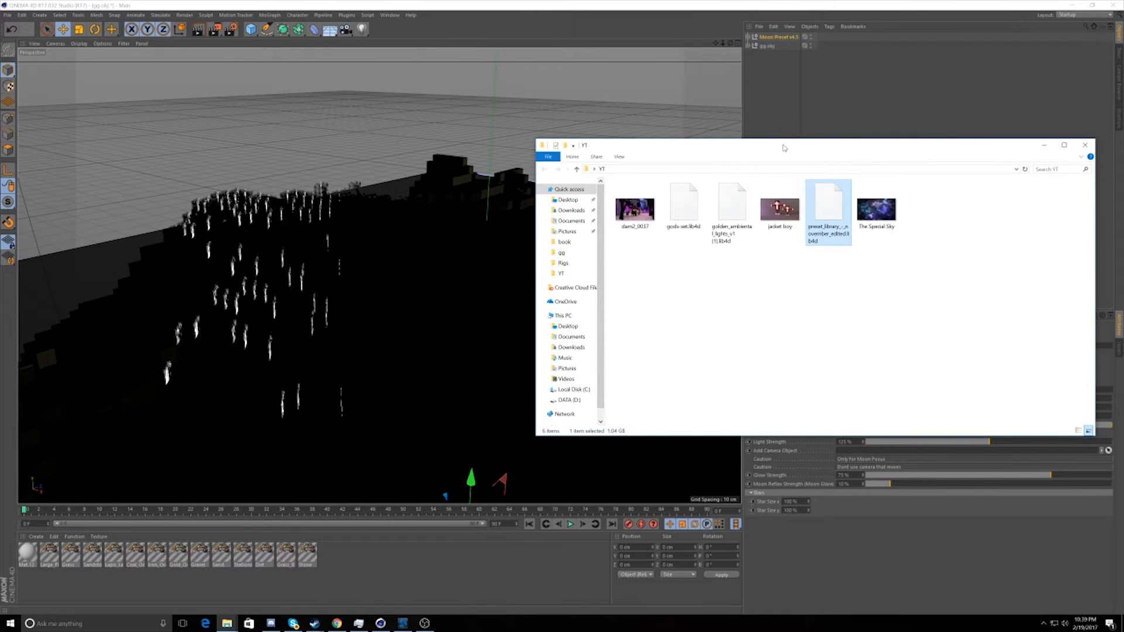
drag(784, 148, 496, 152)
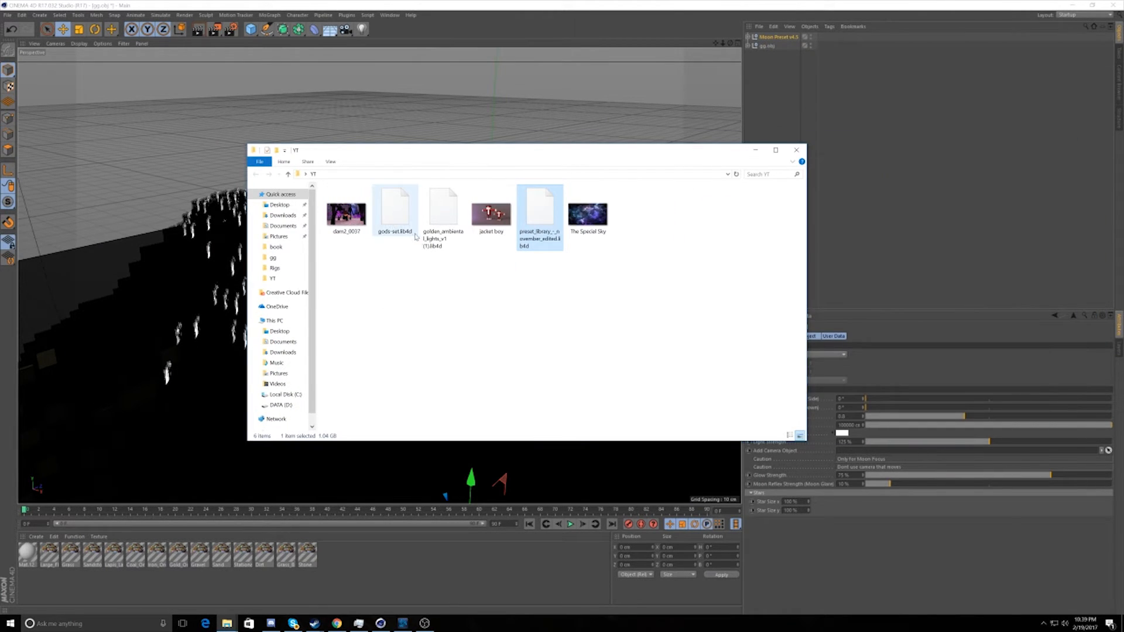
drag(395, 210, 194, 208)
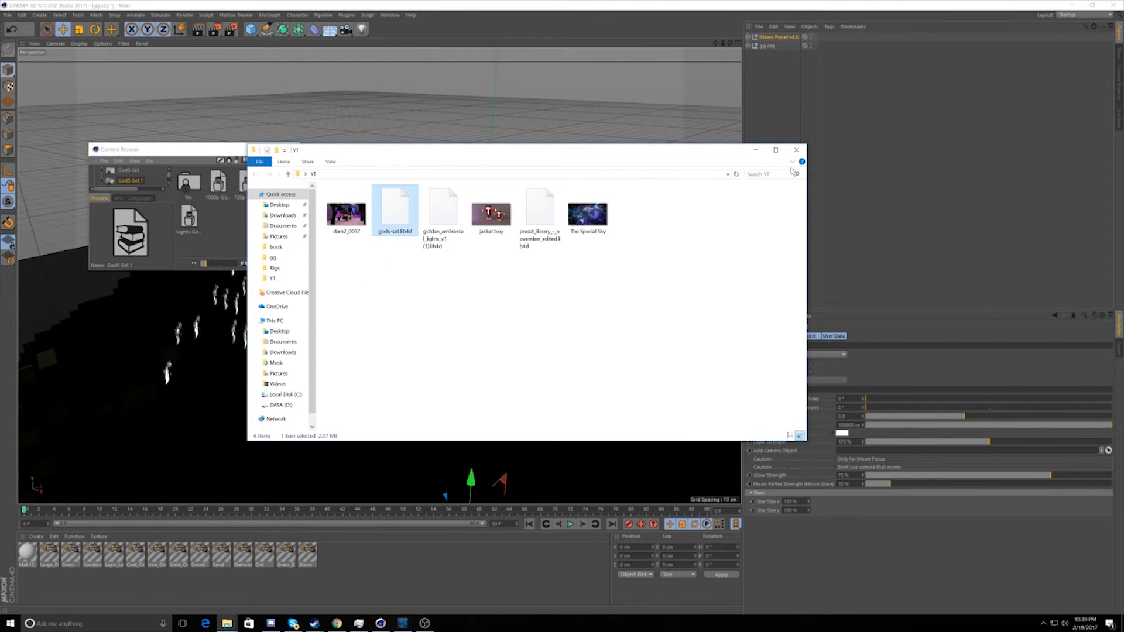
click(755, 152)
Step: Add the purple-thumbnail PMR-God5 Edit character rig from the gods-set library to the scene and minimize the Content Browser
drag(194, 154, 459, 200)
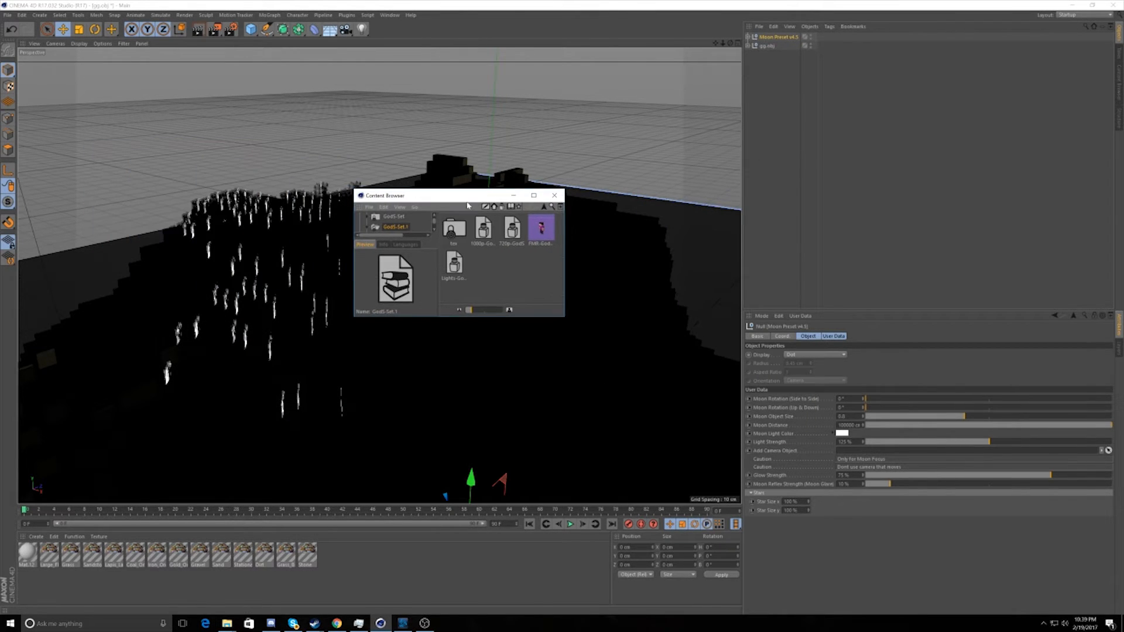
double_click(542, 229)
click(513, 196)
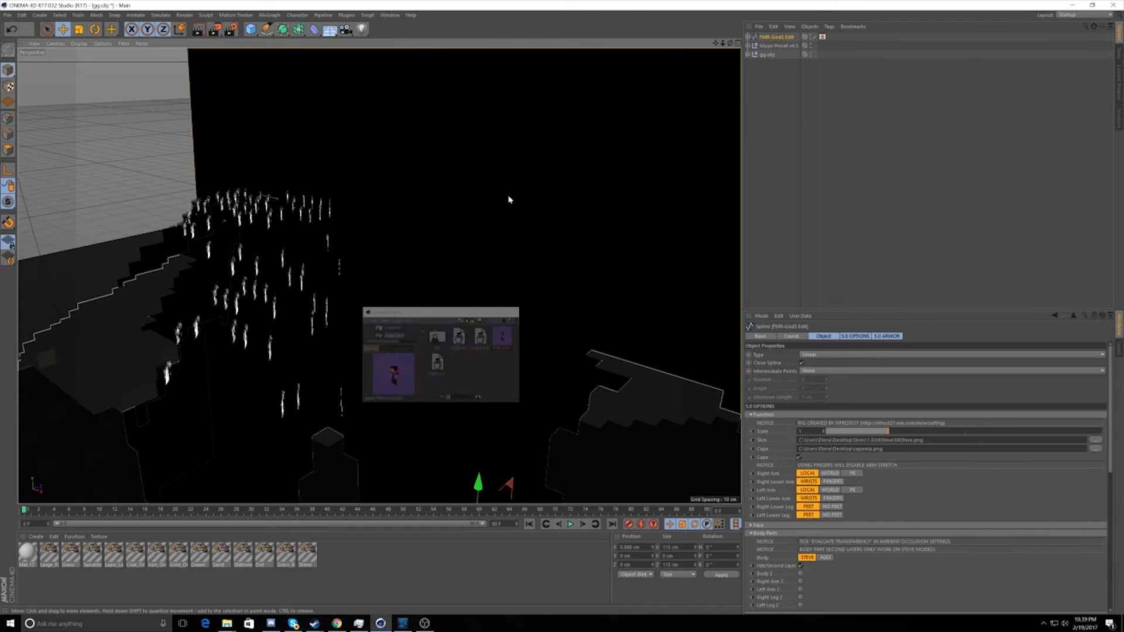
Step: Scale the gg.obj island up uniformly until it is far larger than the character rig
drag(723, 44, 636, 44)
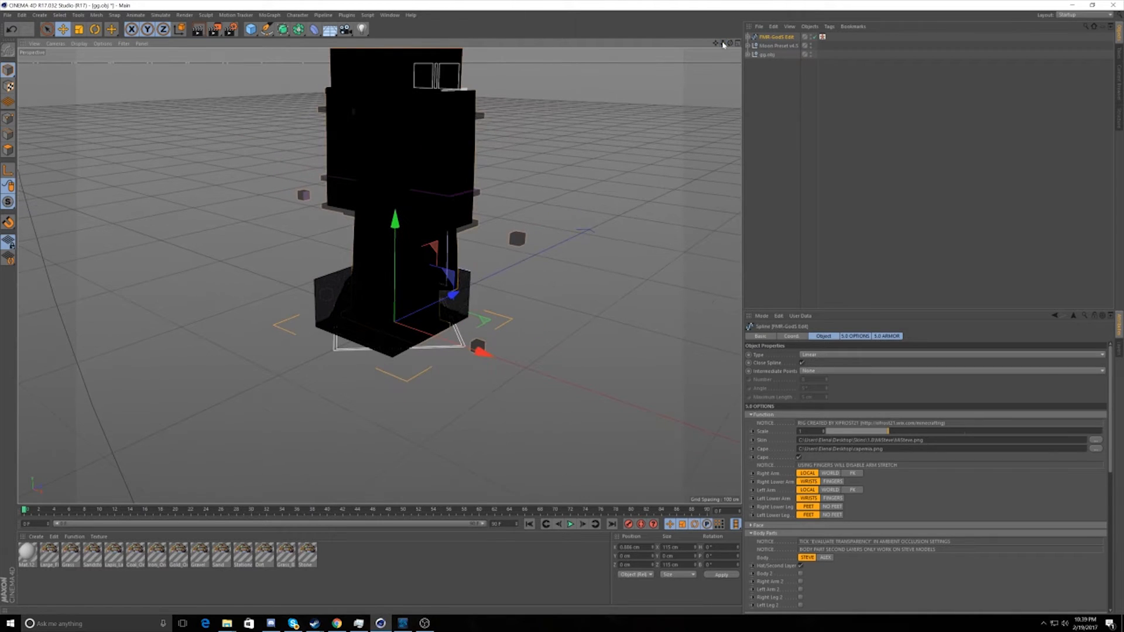
click(766, 54)
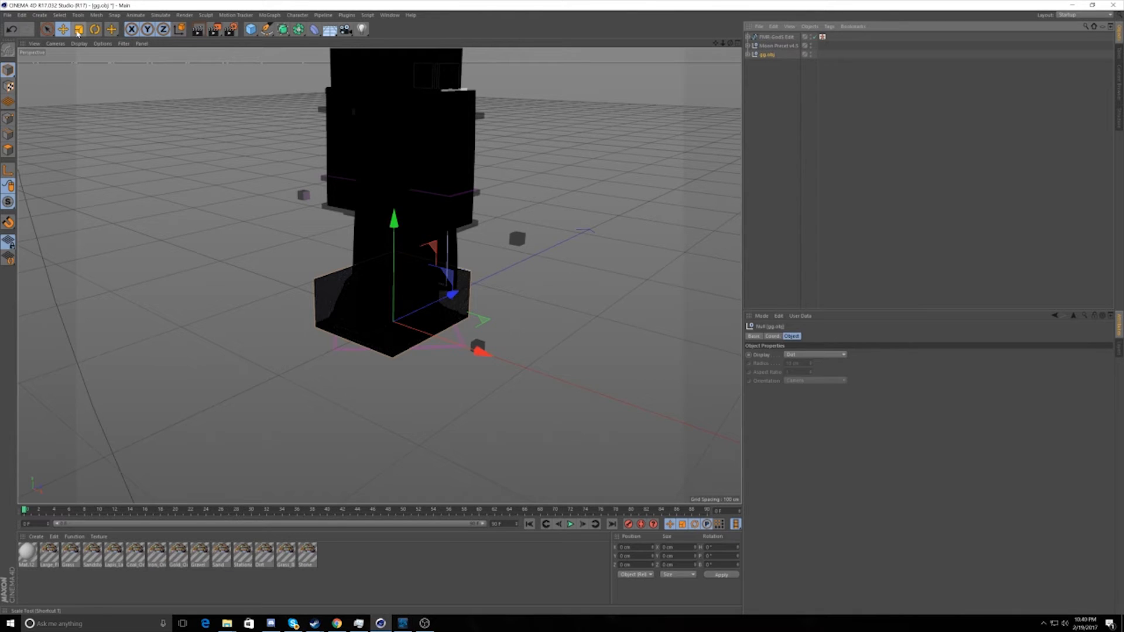
click(79, 29)
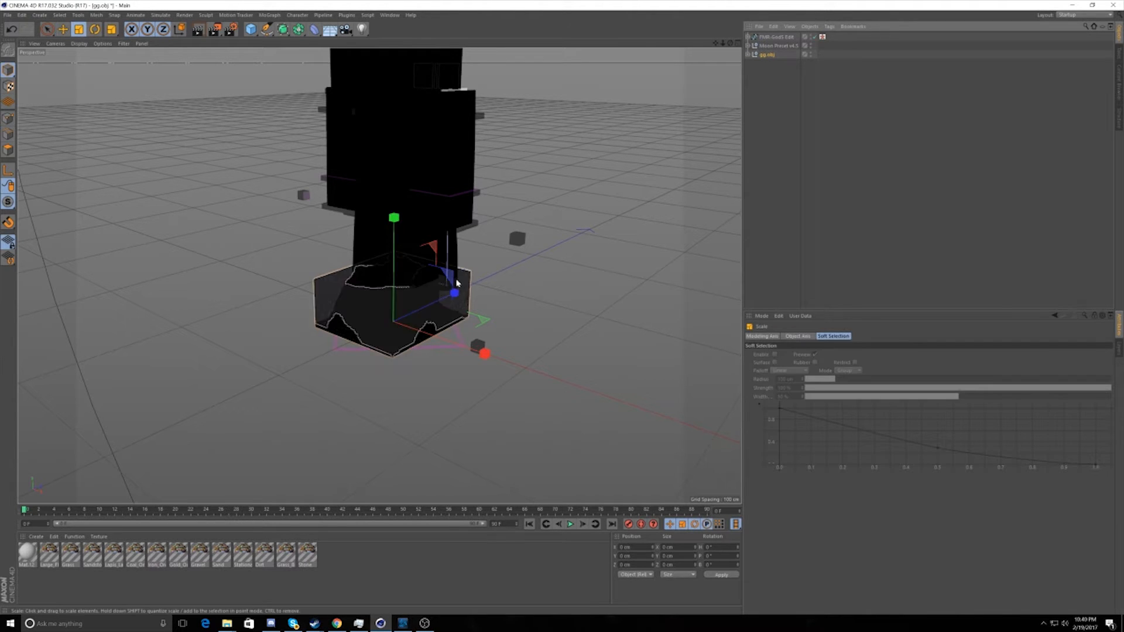
scroll(498, 275, down, 10)
scroll(497, 276, down, 3)
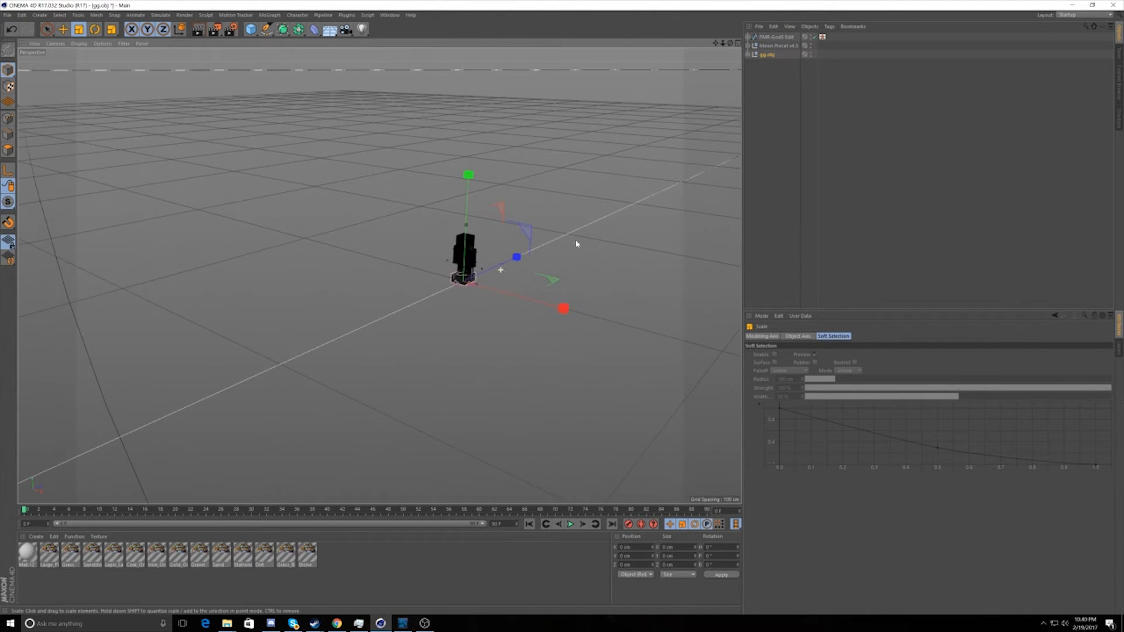
drag(715, 42, 572, 68)
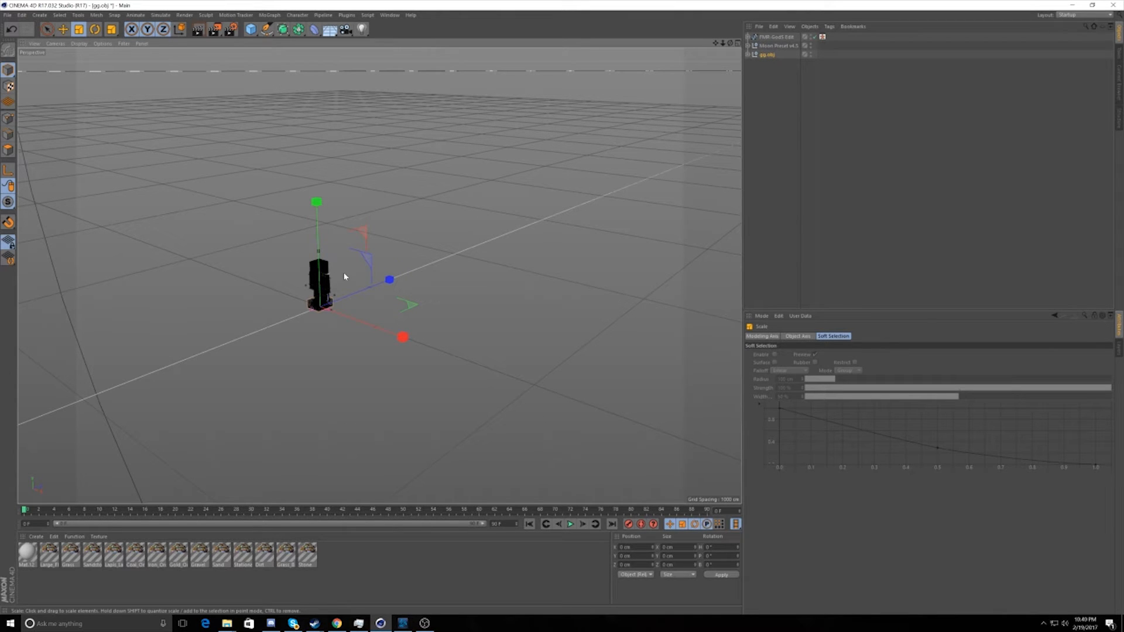
drag(345, 277, 726, 230)
key(ctrl+z)
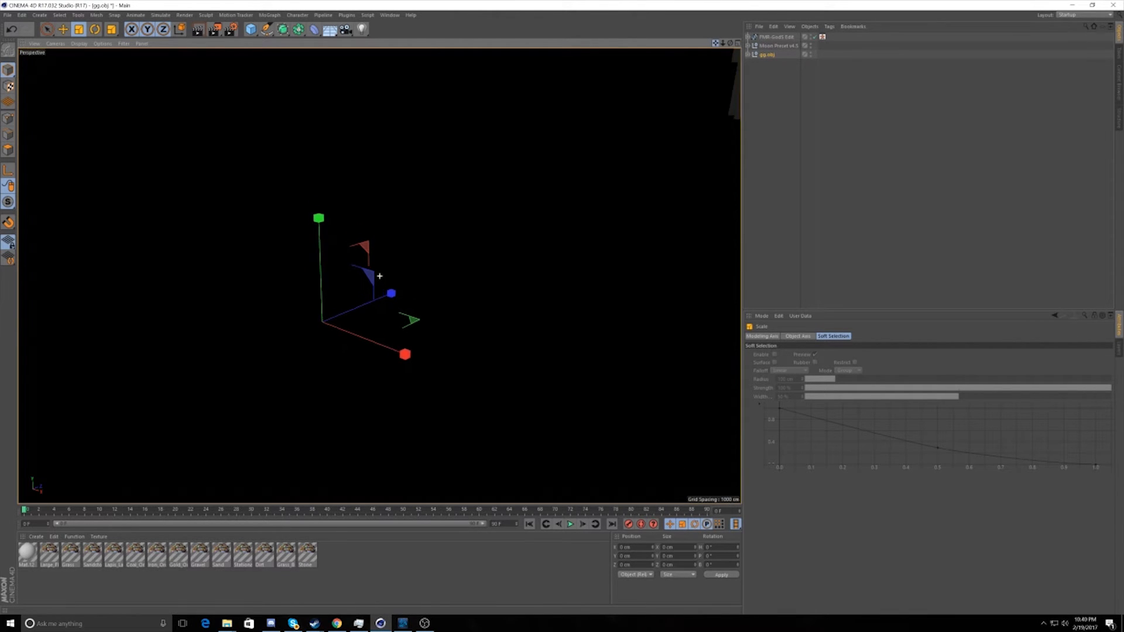
drag(715, 43, 726, 81)
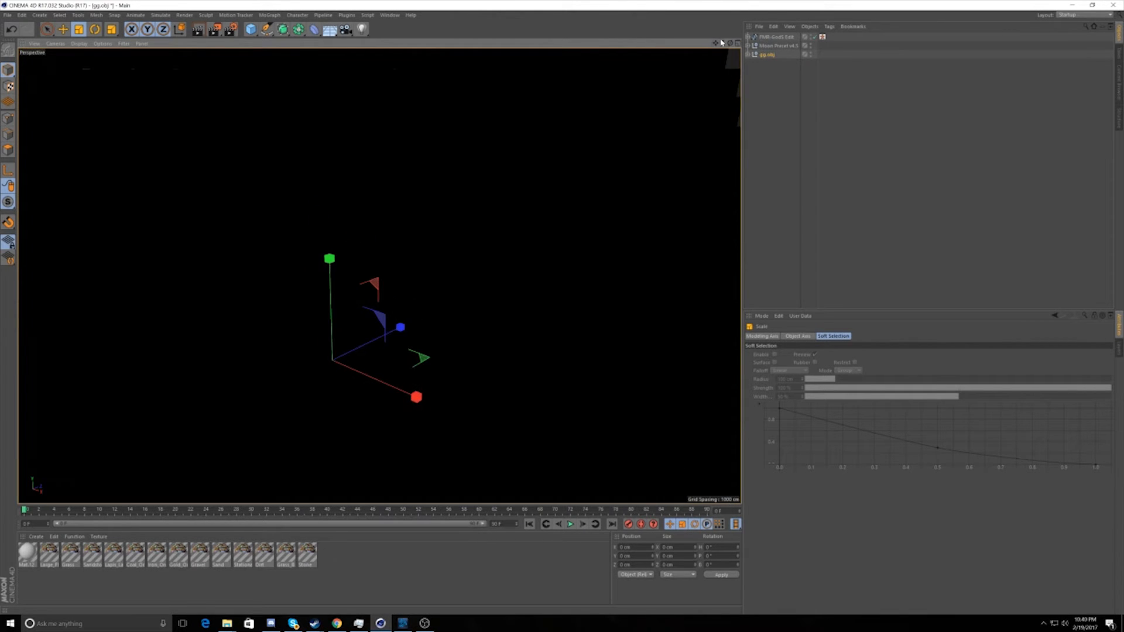
scroll(379, 276, down, 5)
scroll(380, 276, up, 2)
scroll(380, 276, down, 2)
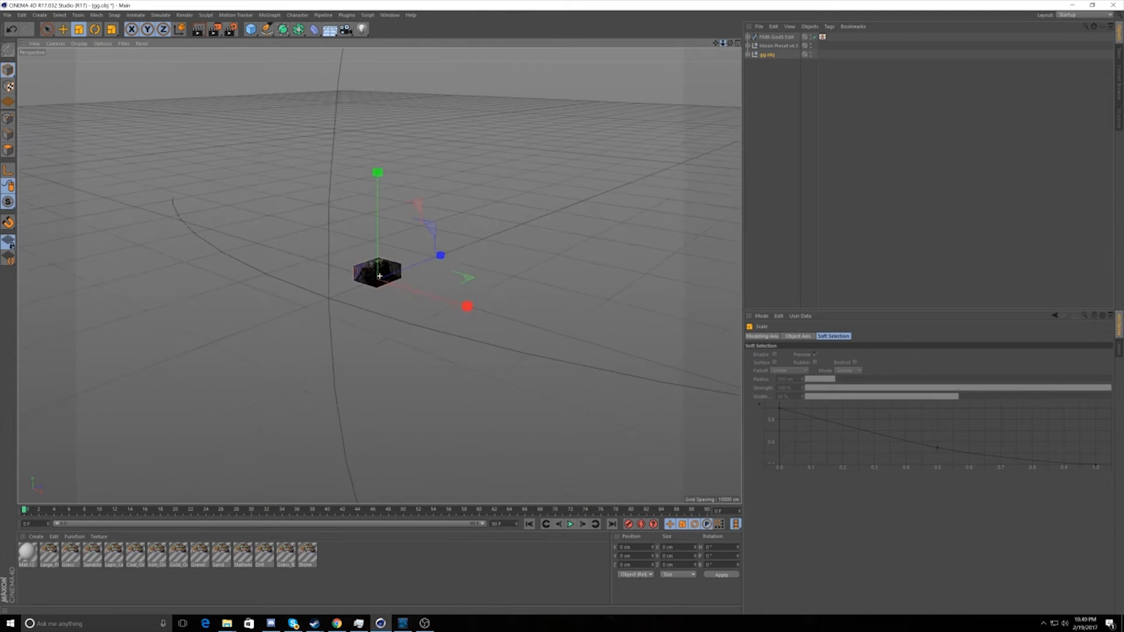
scroll(380, 276, up, 1)
scroll(379, 276, up, 3)
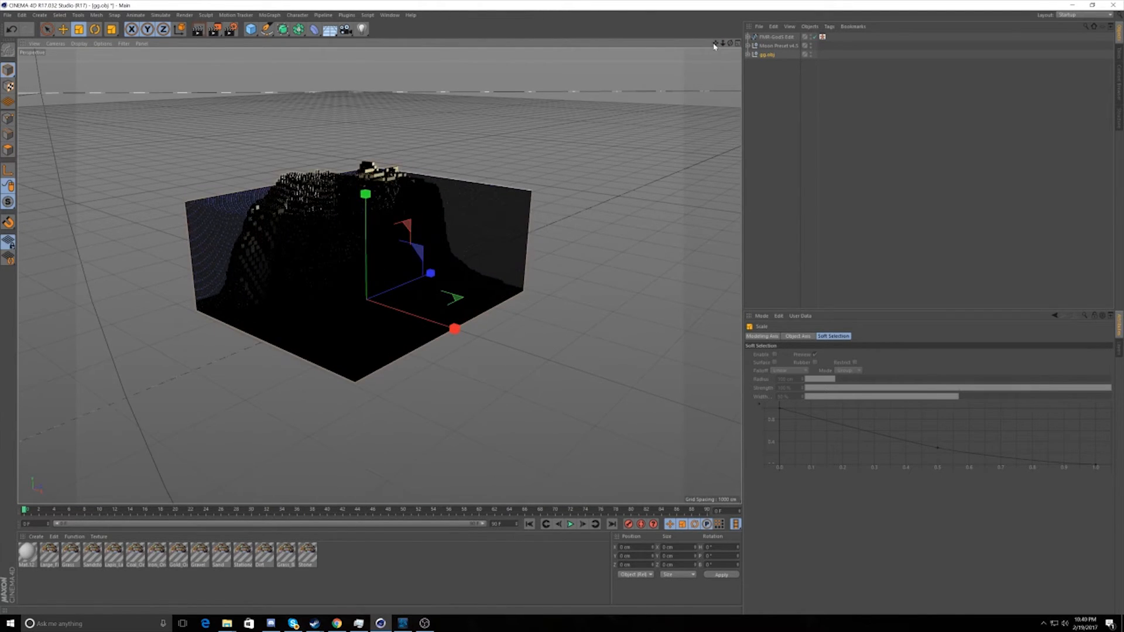
Step: Move the PMR-God5 Edit character rig up onto the island's surface near the stepped sand peak
drag(715, 44, 755, 129)
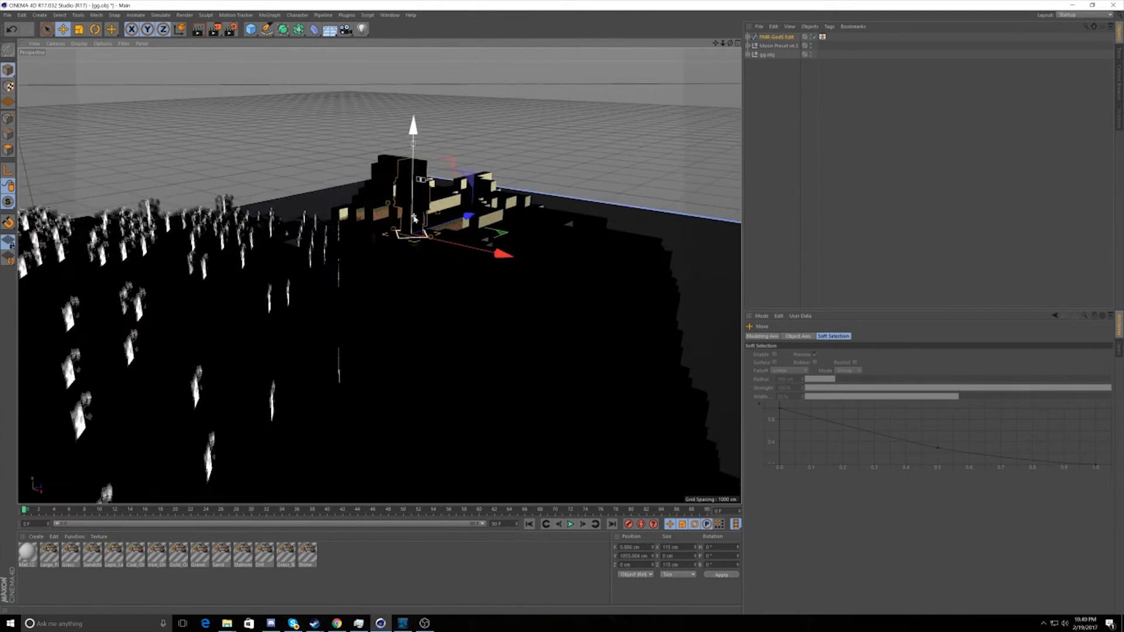
scroll(428, 217, down, 5)
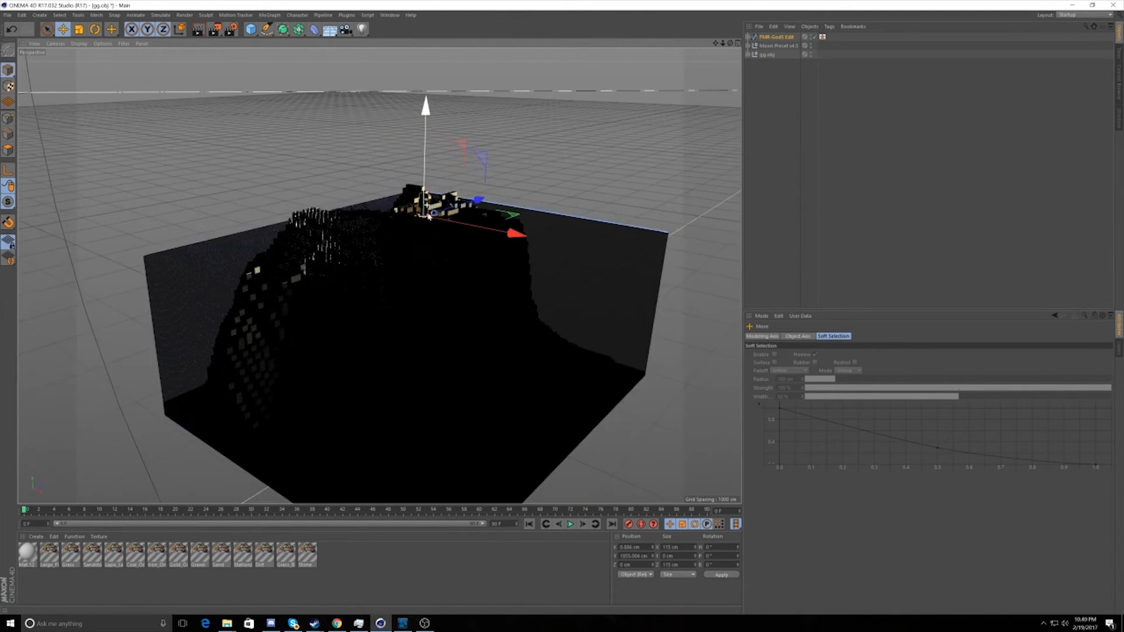
scroll(429, 217, down, 2)
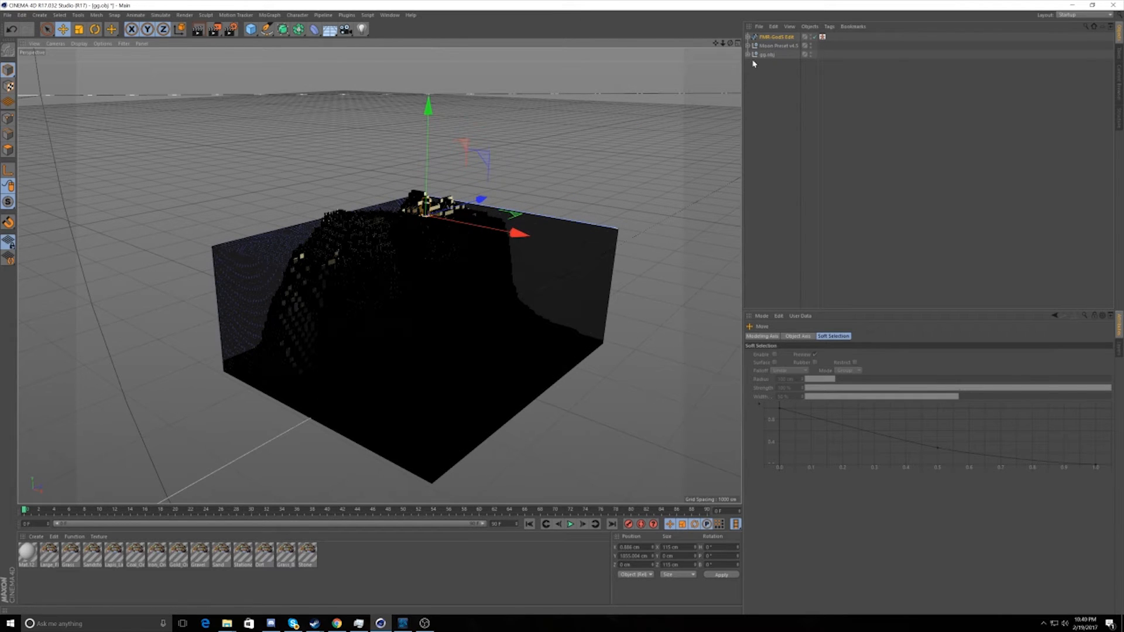
click(768, 57)
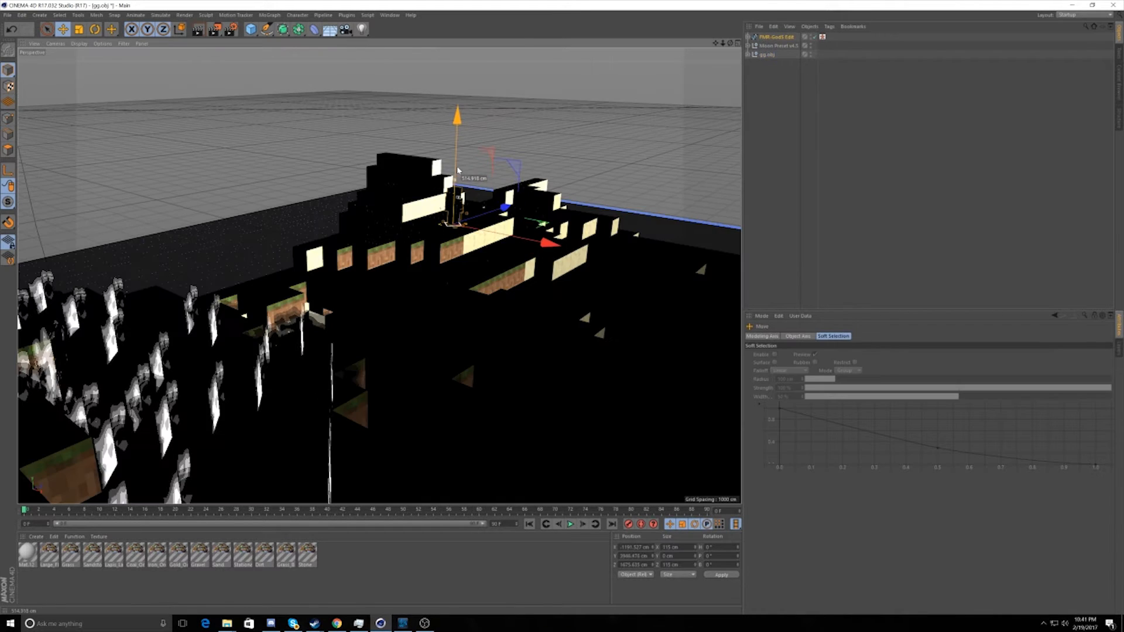
drag(457, 193, 458, 177)
scroll(455, 186, down, 4)
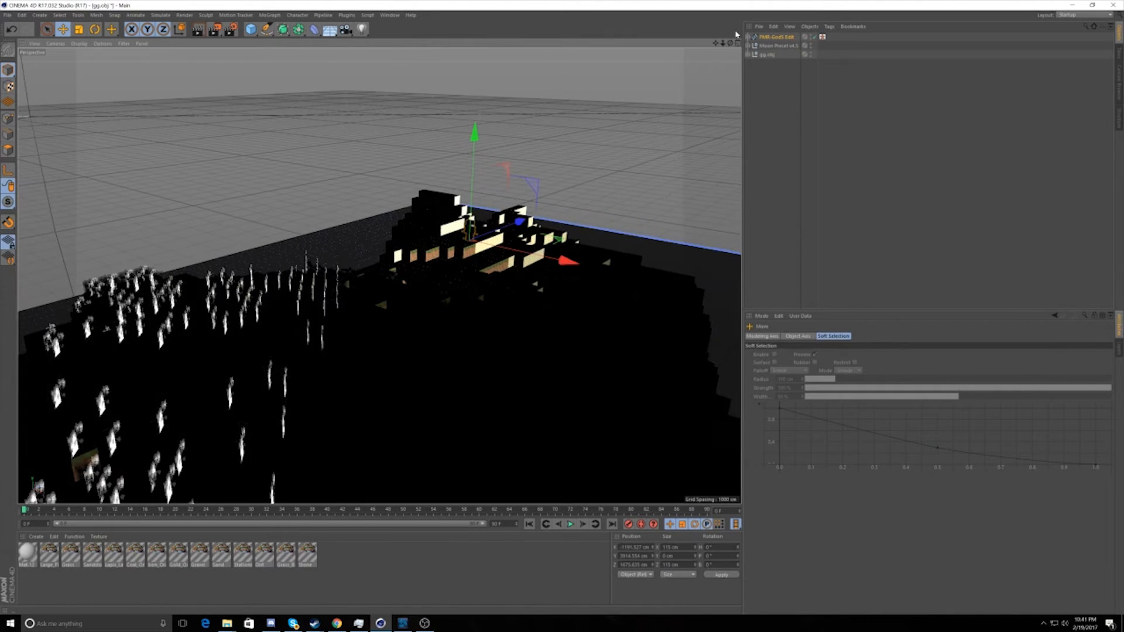
Step: Set the Moon Preset's side-to-side rotation to about 32° and its up-and-down rotation to 115°
mouse_move(730, 44)
mouse_down()
mouse_move(802, 76)
mouse_move(746, 64)
mouse_move(726, 45)
mouse_move(684, 48)
mouse_move(735, 50)
mouse_up()
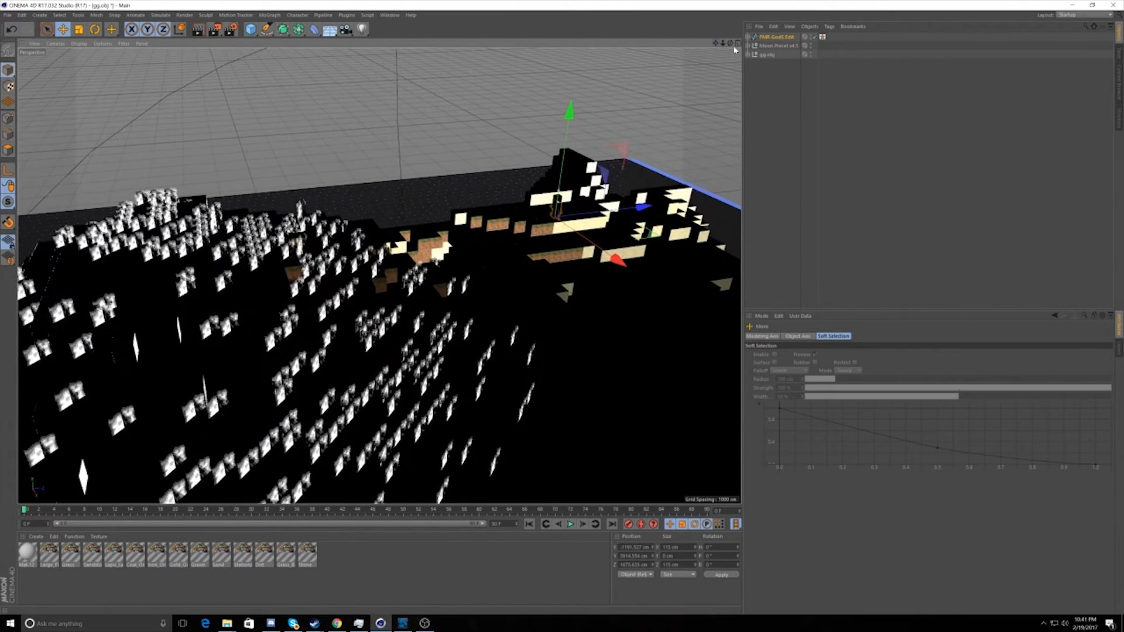
click(778, 46)
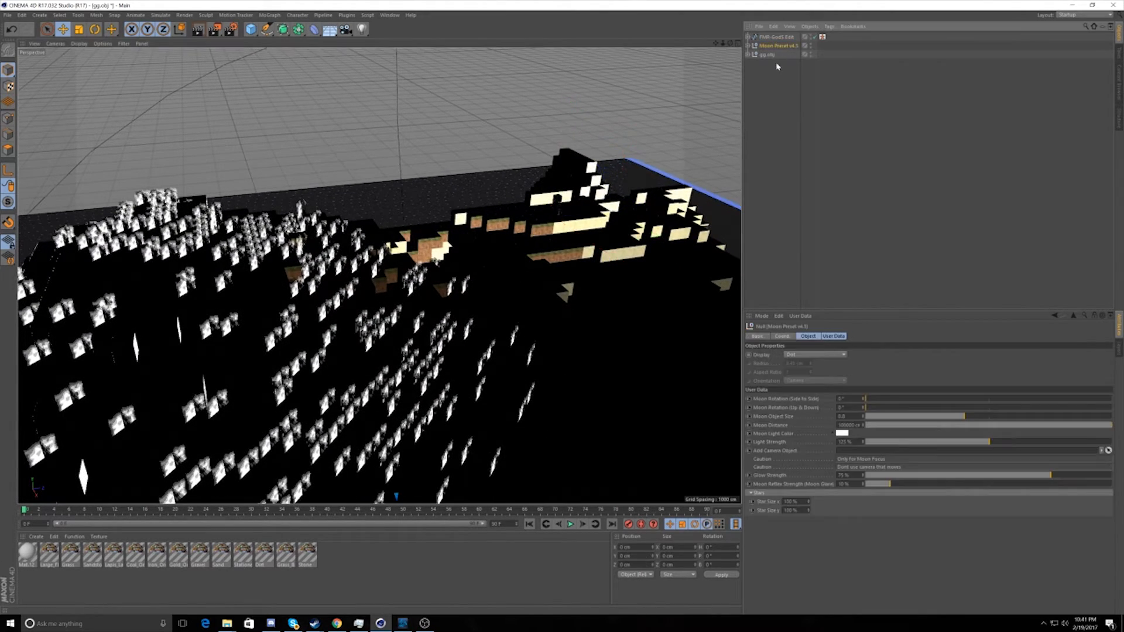
mouse_move(729, 45)
mouse_down()
mouse_move(740, 49)
mouse_move(725, 45)
mouse_up()
mouse_move(867, 399)
mouse_down()
mouse_move(901, 400)
mouse_move(887, 399)
mouse_up()
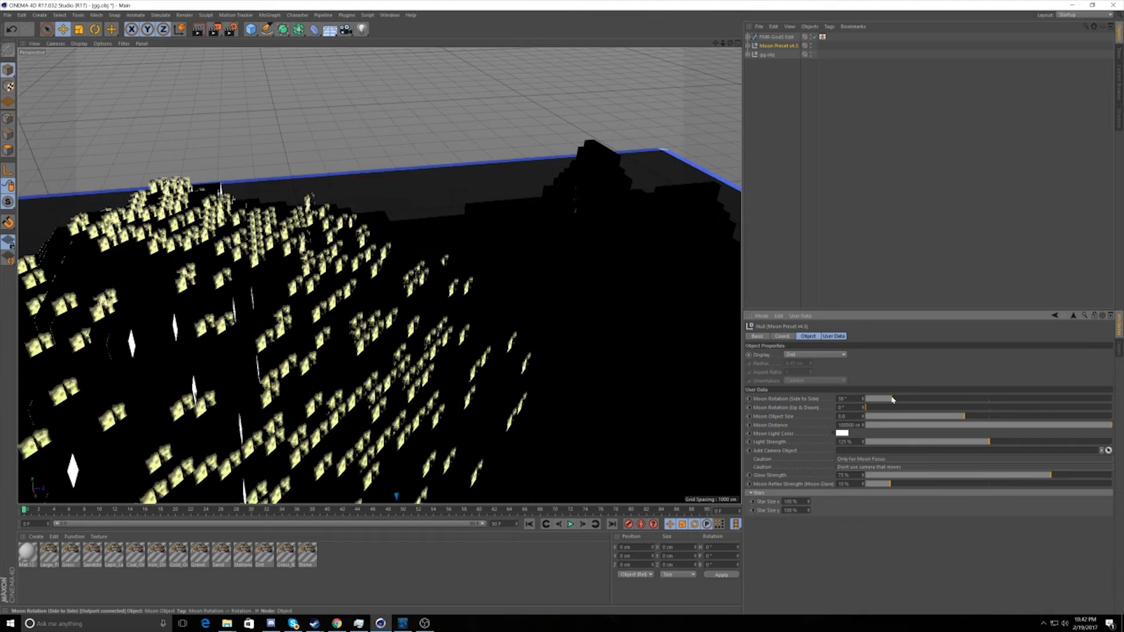
mouse_move(723, 44)
mouse_down()
mouse_move(679, 45)
mouse_move(723, 44)
mouse_up()
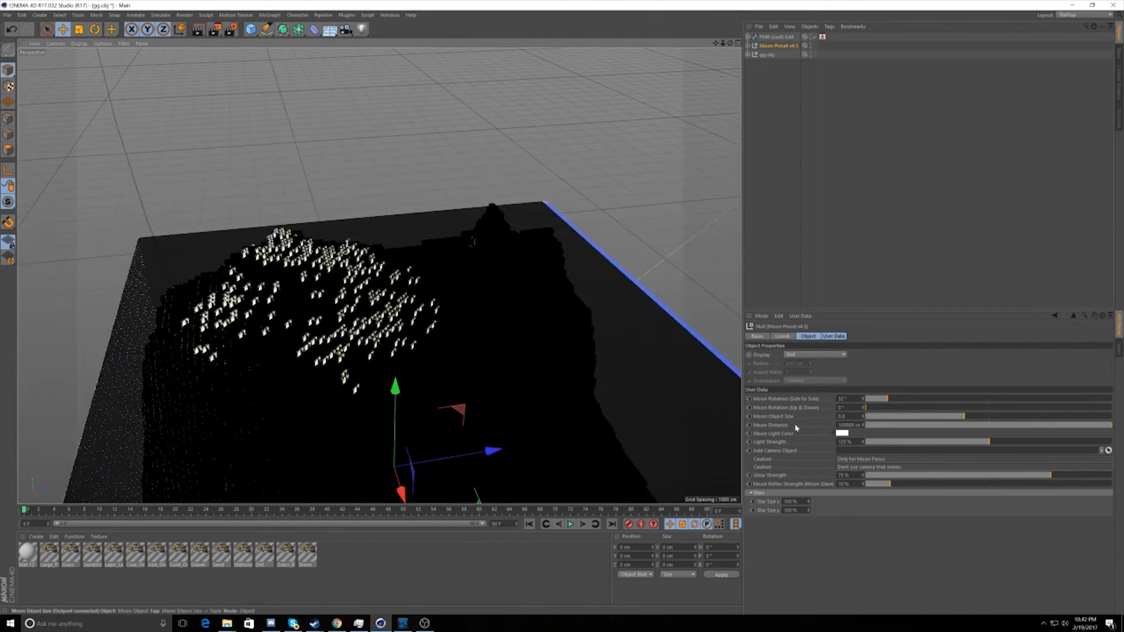
drag(884, 409, 945, 411)
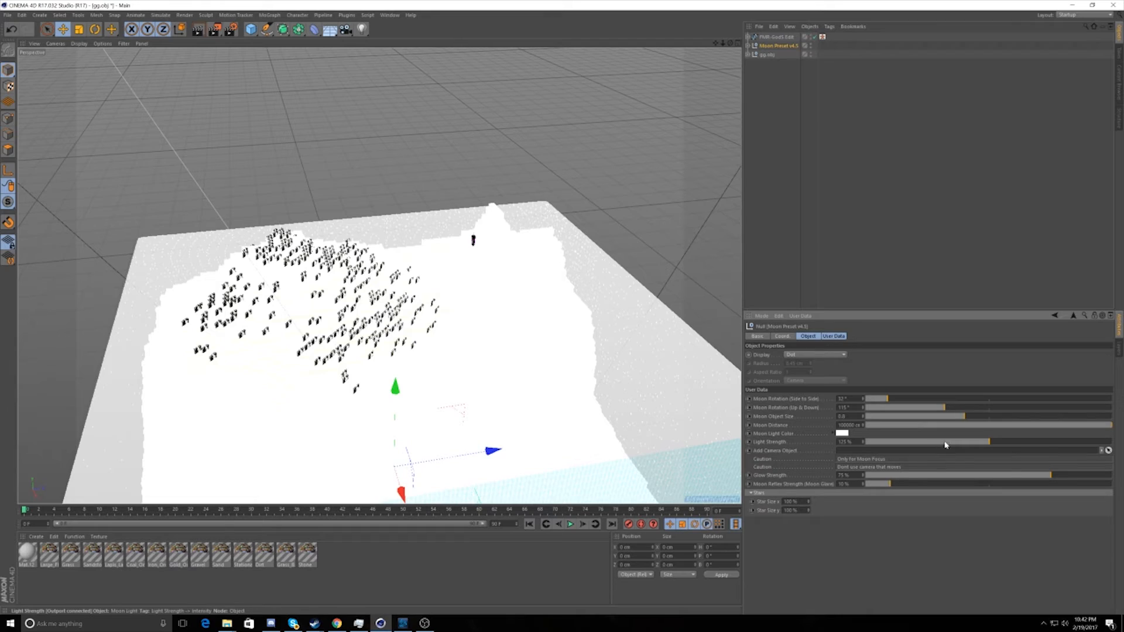
Step: Set the Moon Preset's light strength to 14%, its light color to pale purple and its glow strength to 84%
drag(974, 442, 881, 448)
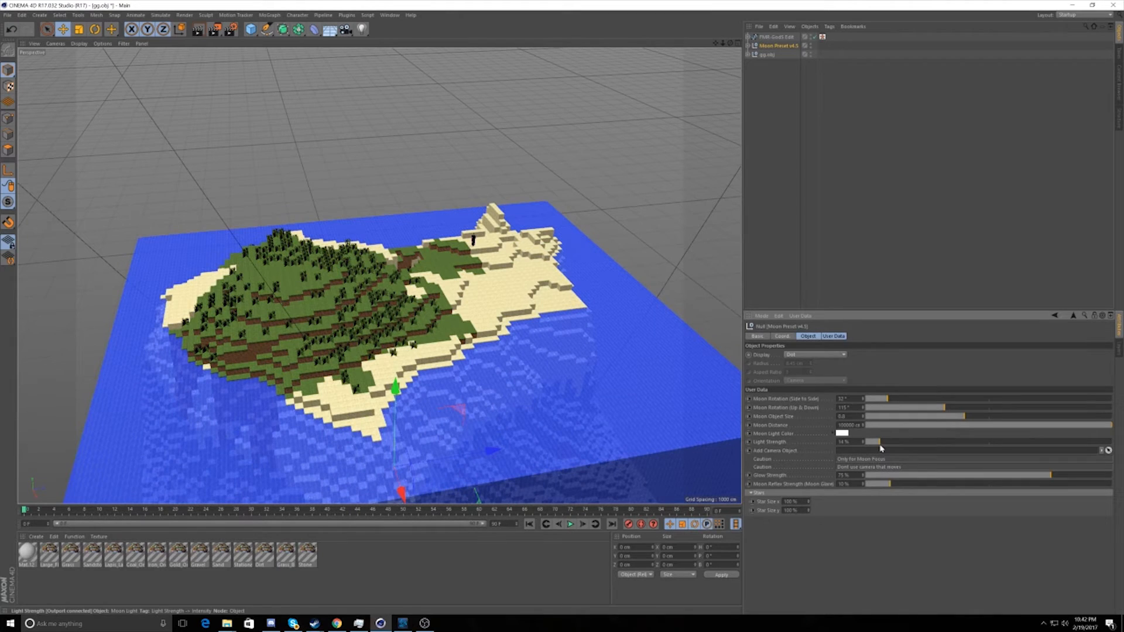
click(842, 434)
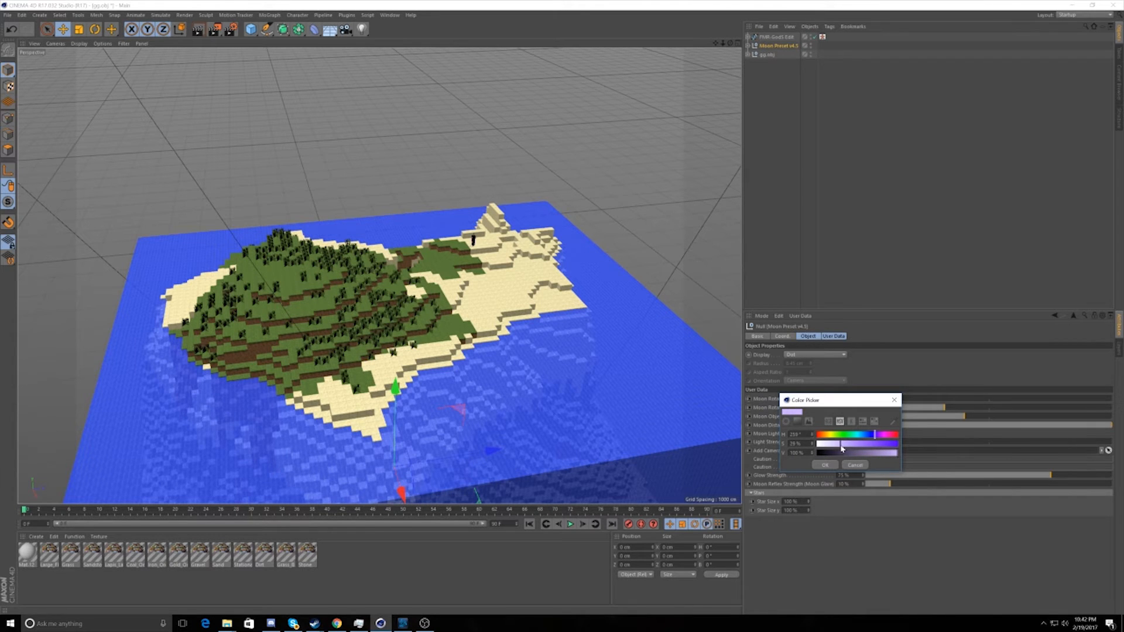
click(830, 466)
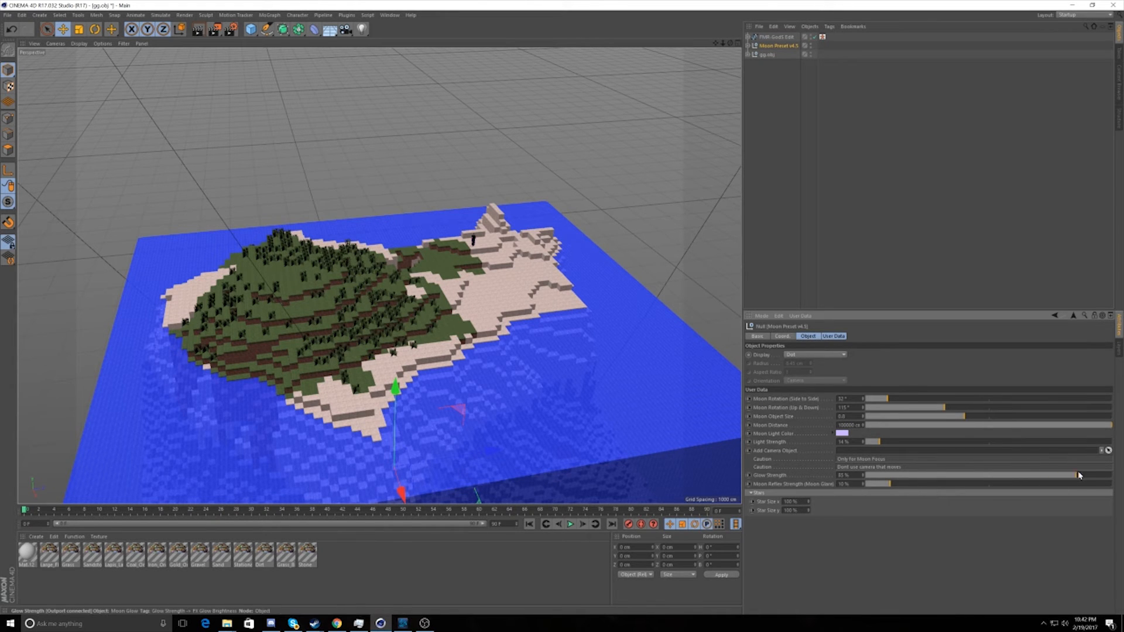
Step: Render a preview of the sand and grass area near the character in the viewport, accepting the missing textures
scroll(339, 252, up, 6)
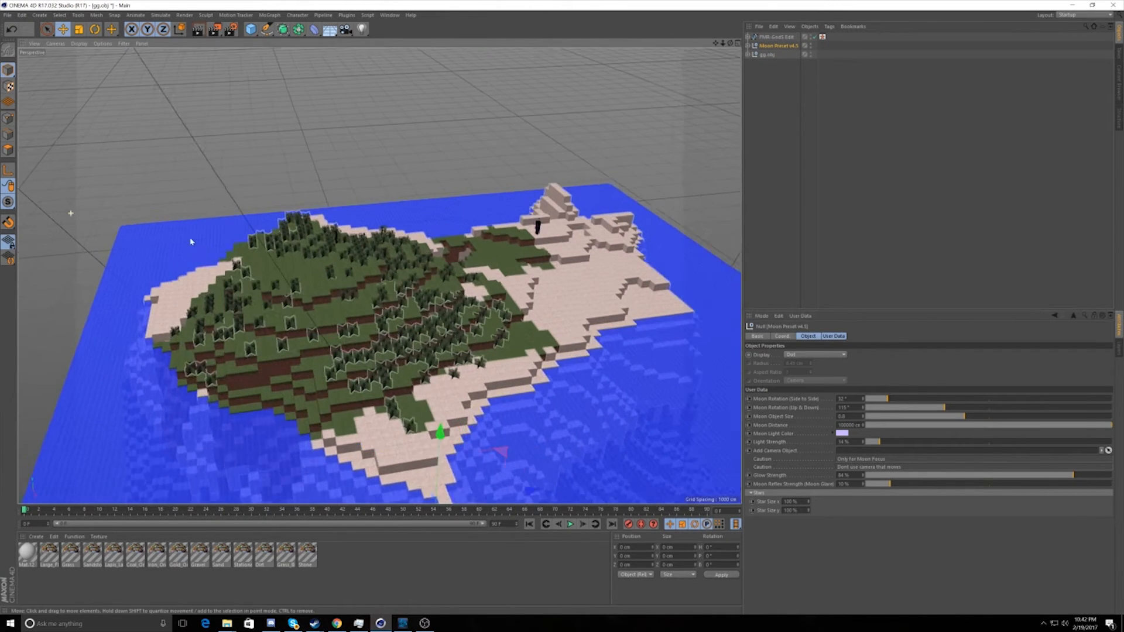
scroll(532, 235, up, 8)
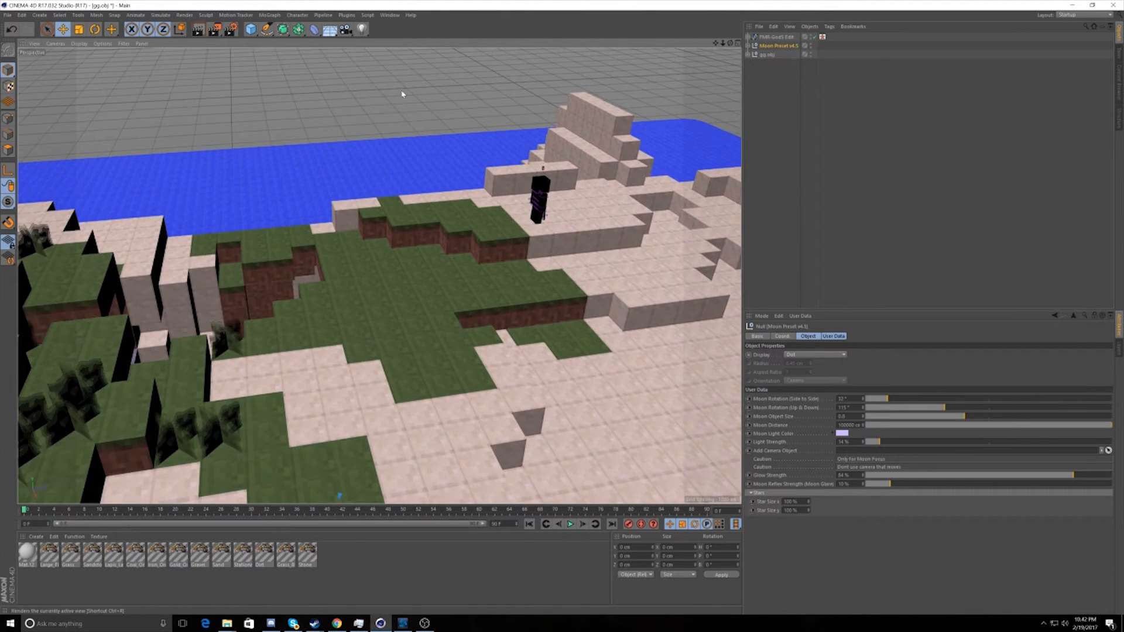
scroll(457, 182, up, 5)
scroll(562, 249, down, 2)
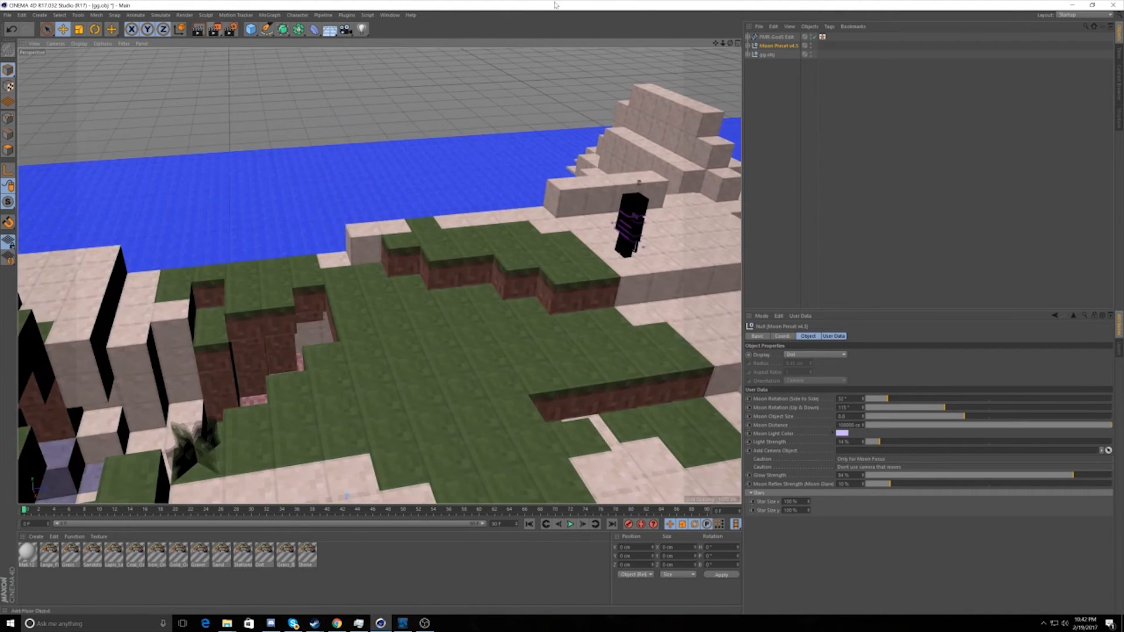
drag(712, 45, 720, 46)
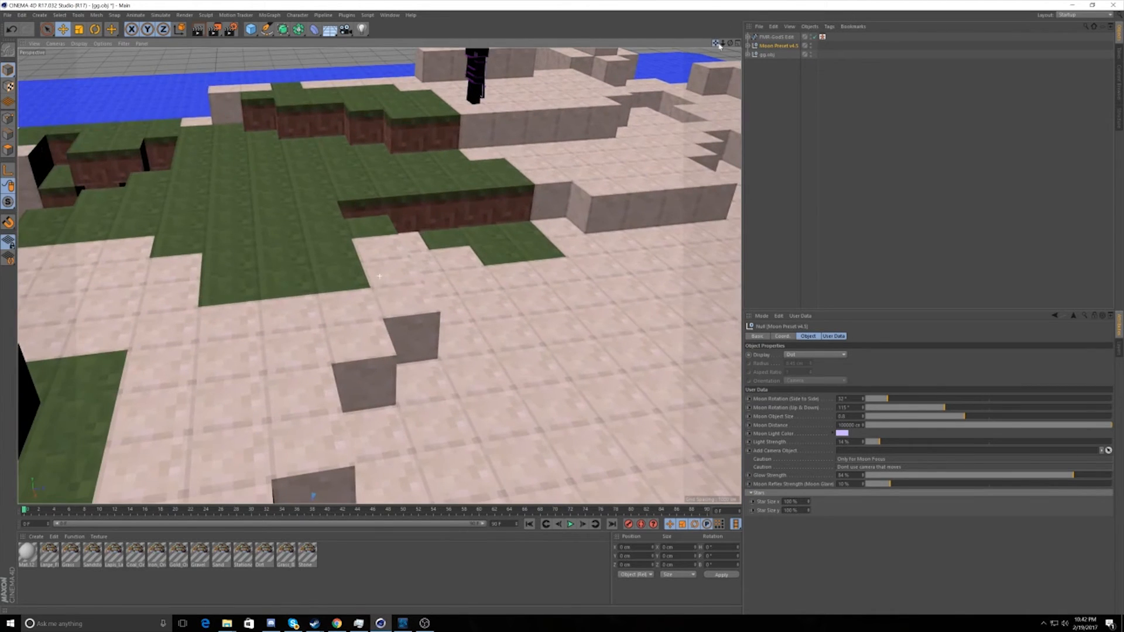
key(ctrl+r)
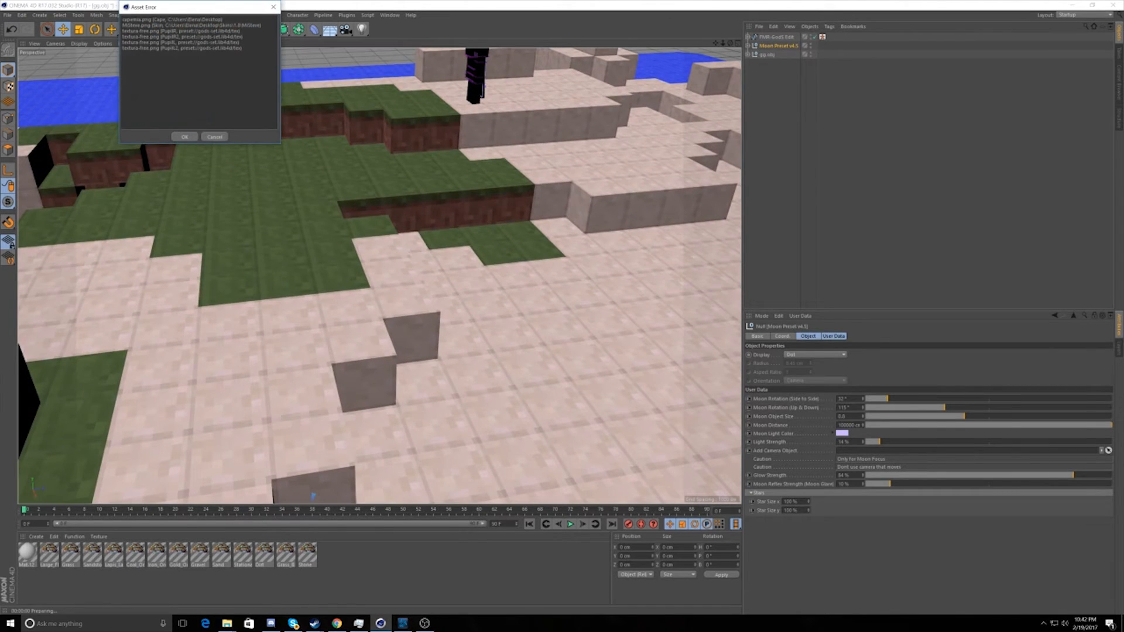
click(185, 137)
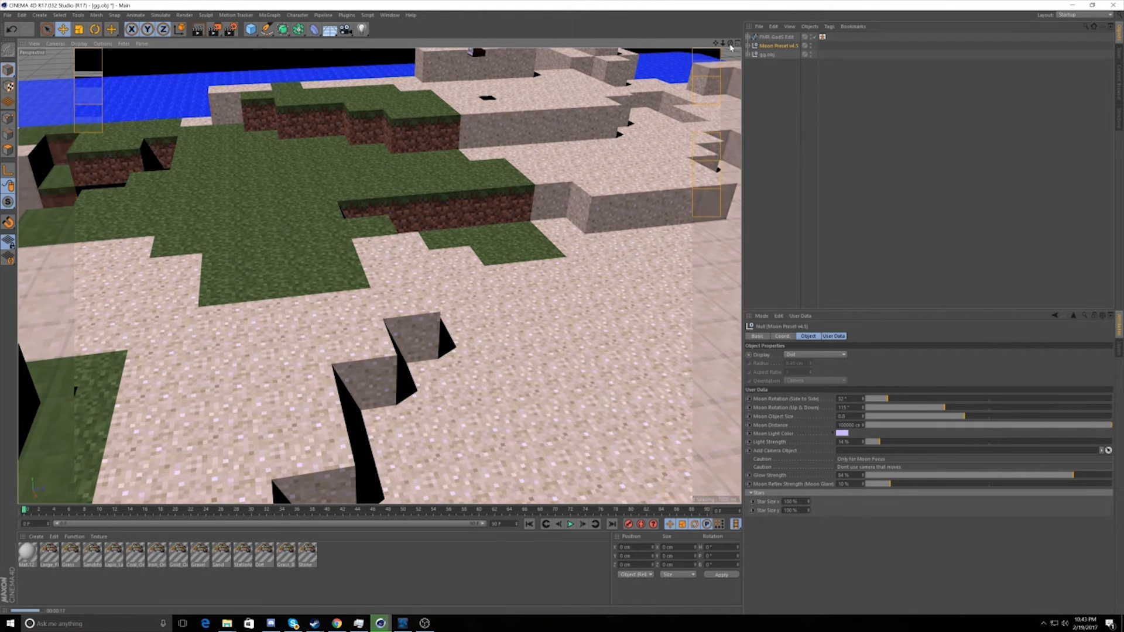
Step: Open the render settings and look through the render presets available to load
drag(730, 44, 705, 93)
scroll(410, 240, down, 3)
scroll(433, 258, down, 3)
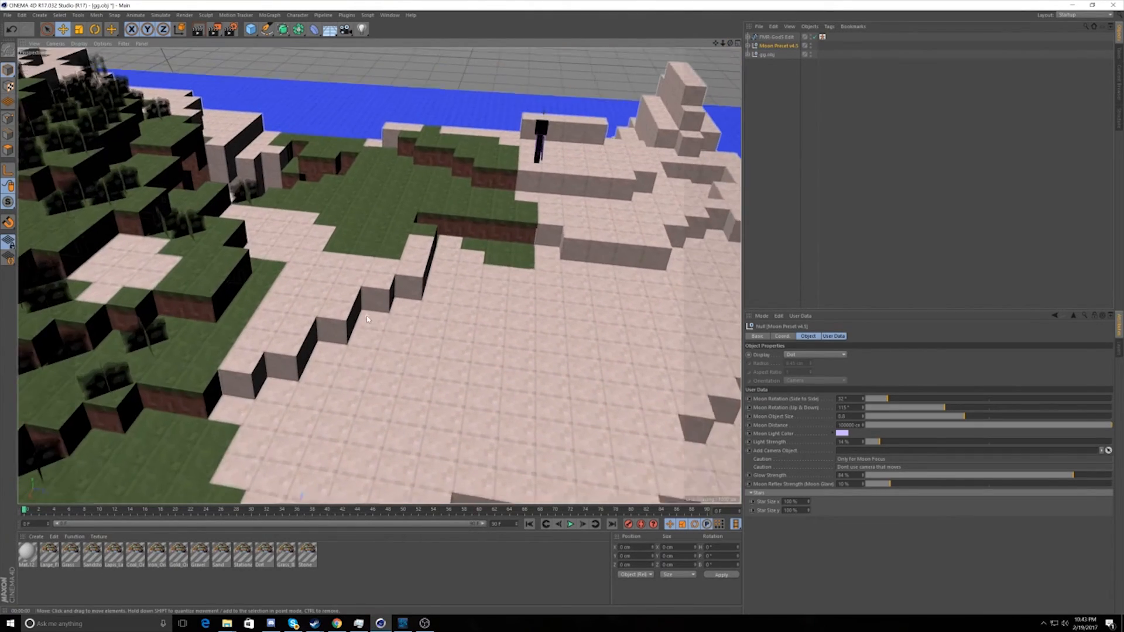
scroll(433, 258, up, 1)
drag(732, 45, 673, 54)
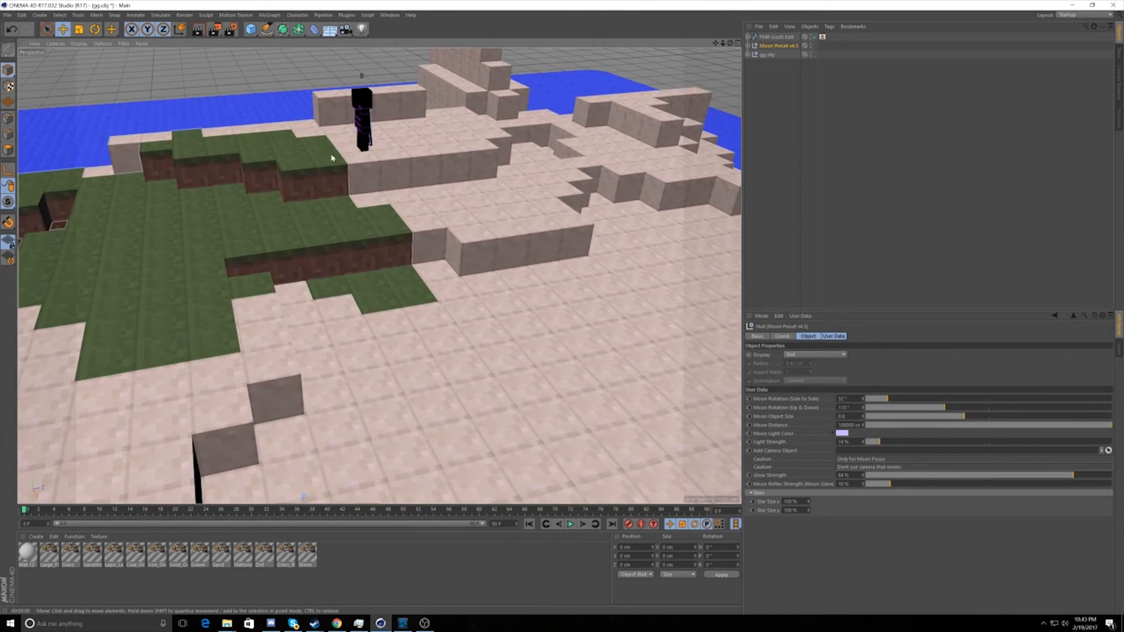
click(227, 32)
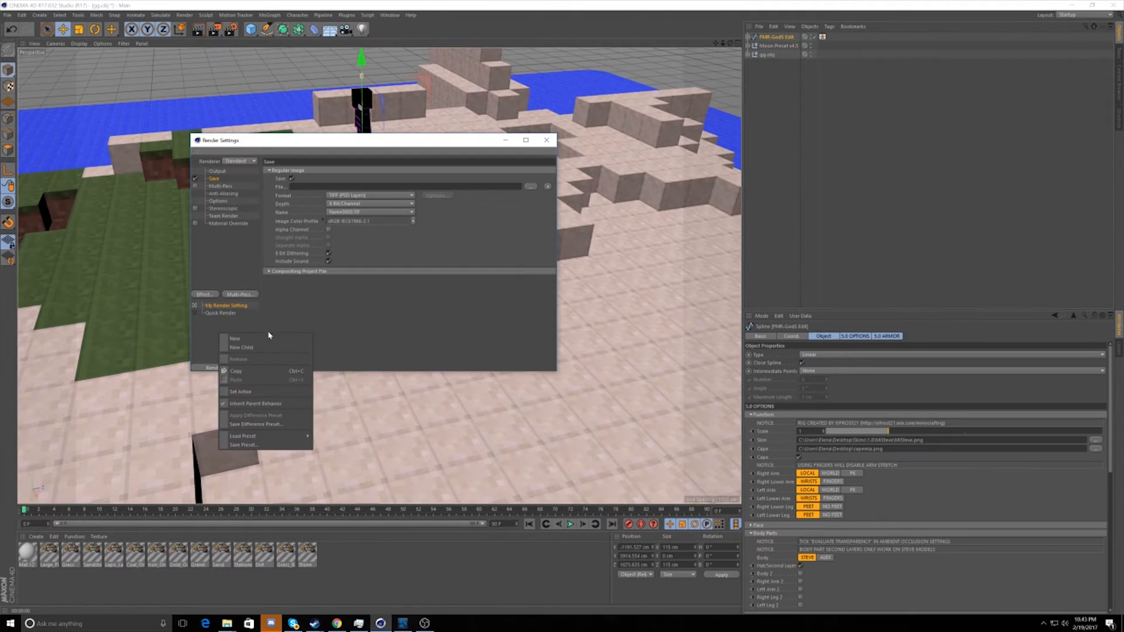
mouse_move(242, 436)
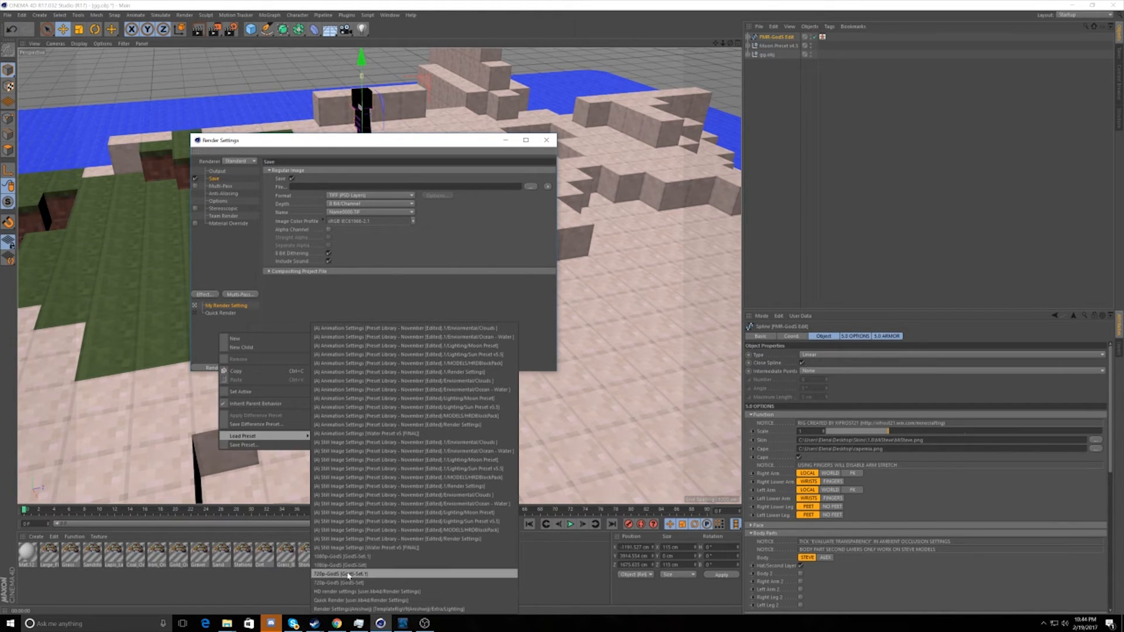
click(205, 339)
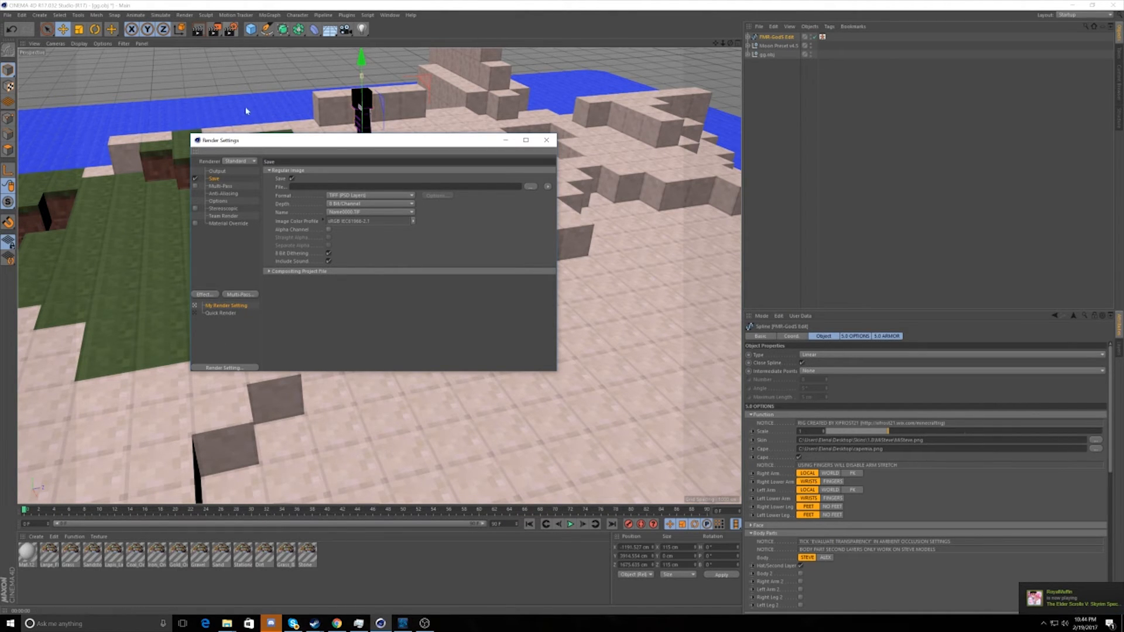
drag(267, 137, 233, 72)
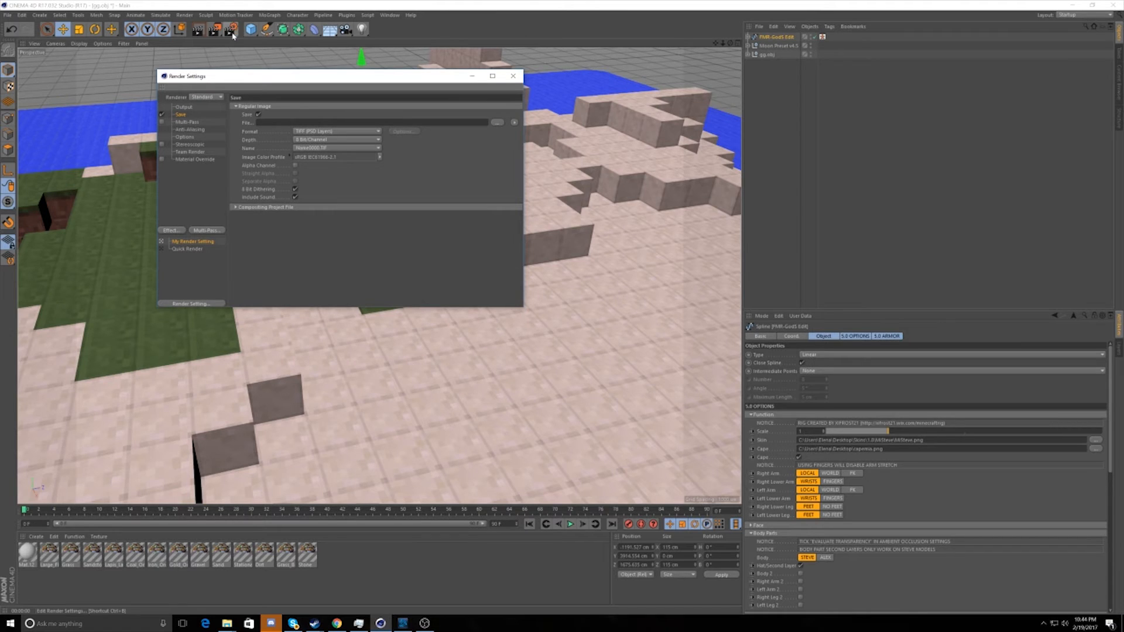
right_click(191, 271)
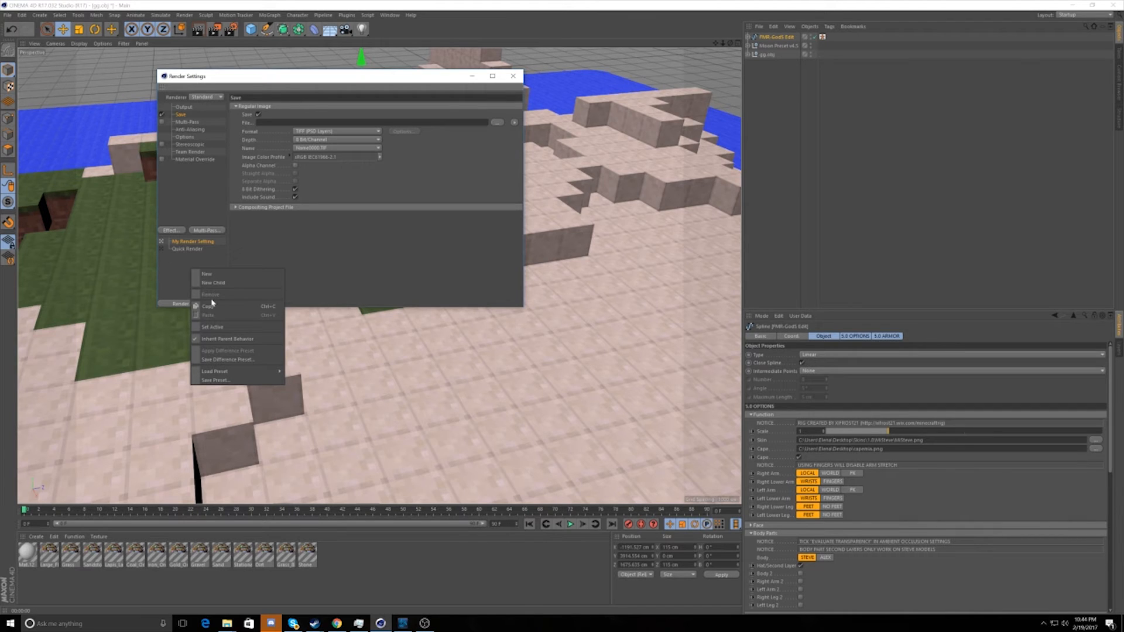
mouse_move(233, 373)
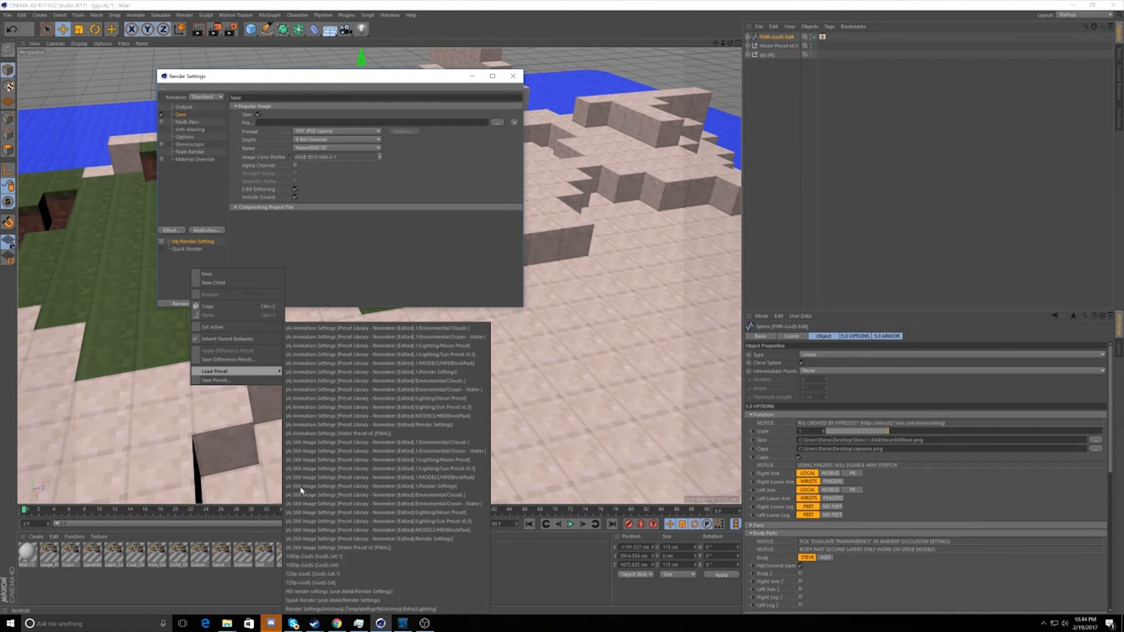
click(178, 259)
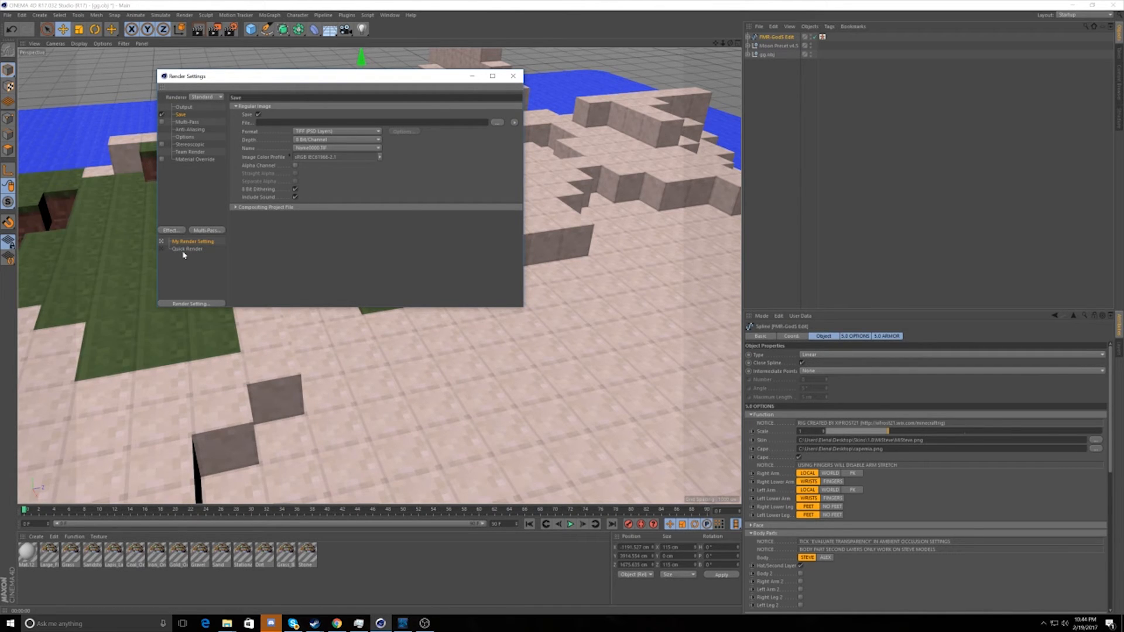
Step: Make Quick Render the active render setting and minimize the render settings window
click(184, 255)
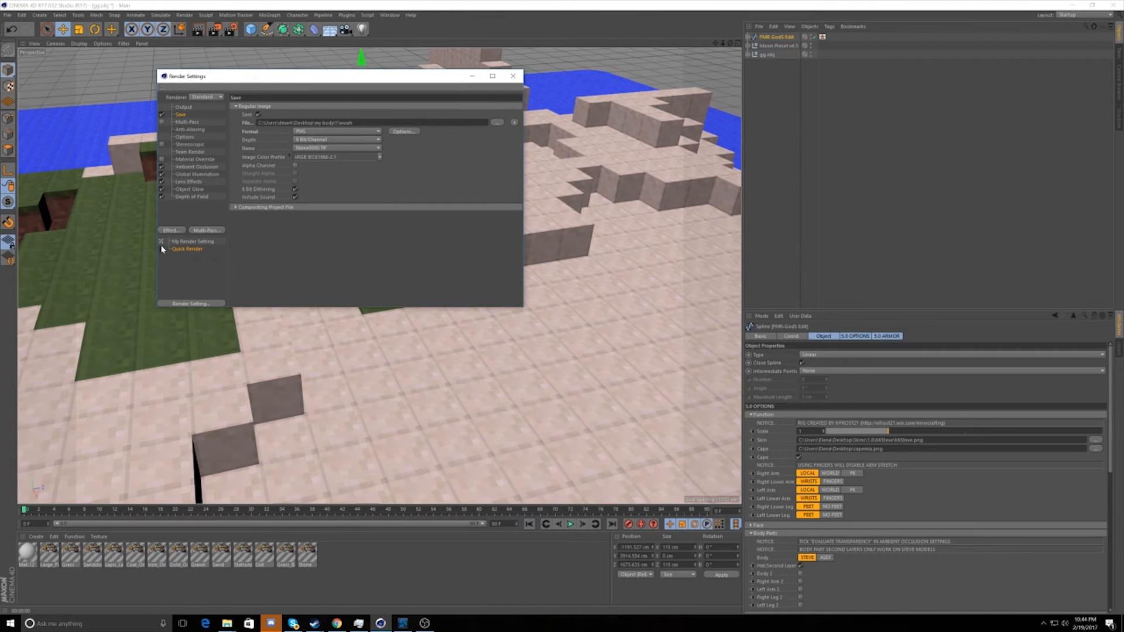
click(161, 250)
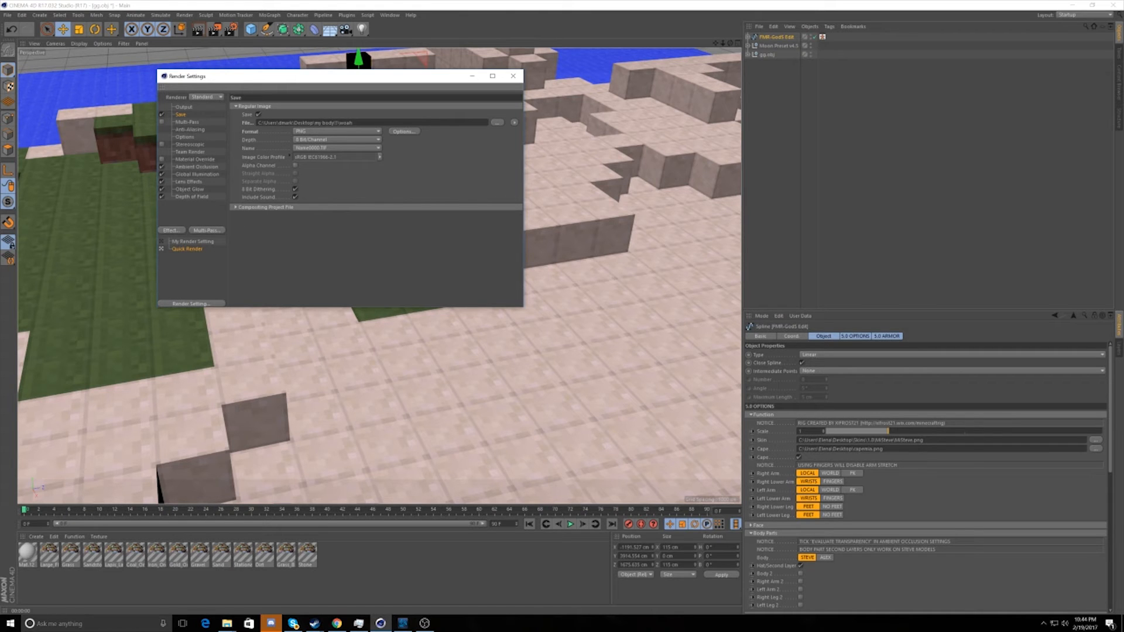
click(473, 76)
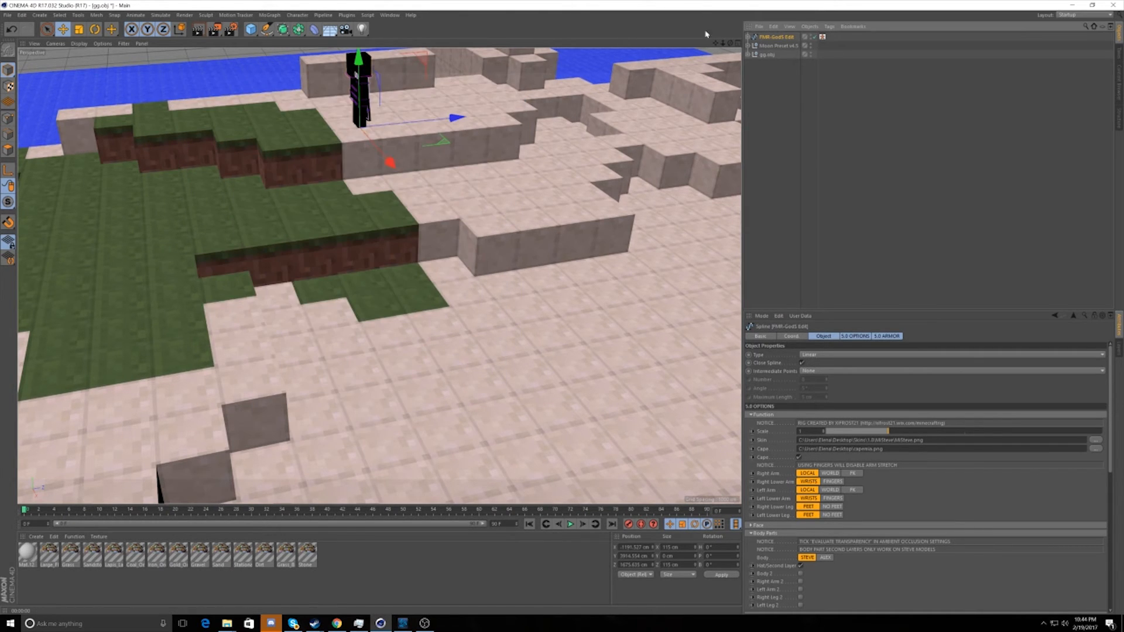
Step: Render a viewport preview of the character, grass and stepped sand peak with the Quick Render setting, accepting the missing textures
drag(715, 42, 787, 82)
drag(730, 43, 750, 28)
click(197, 29)
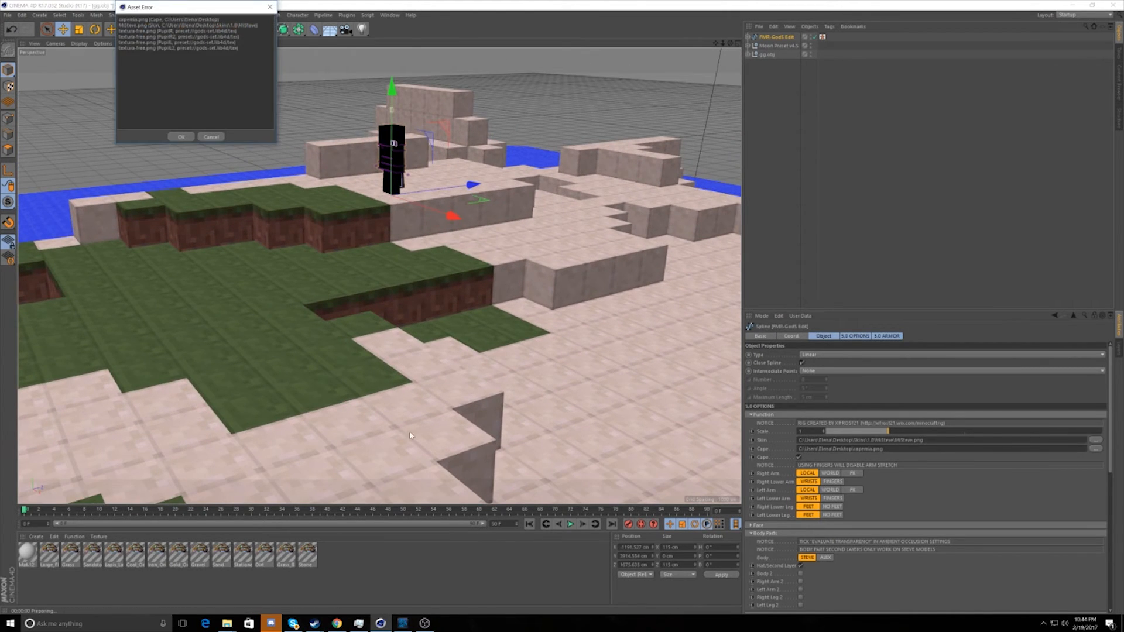
click(180, 138)
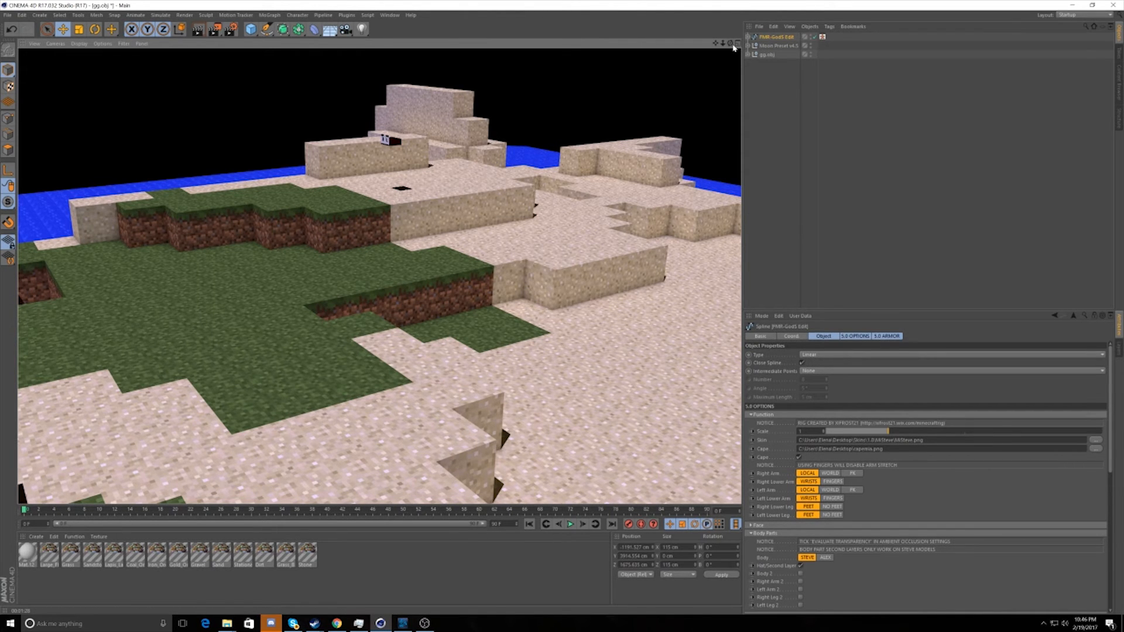
drag(730, 44, 714, 92)
scroll(366, 185, up, 5)
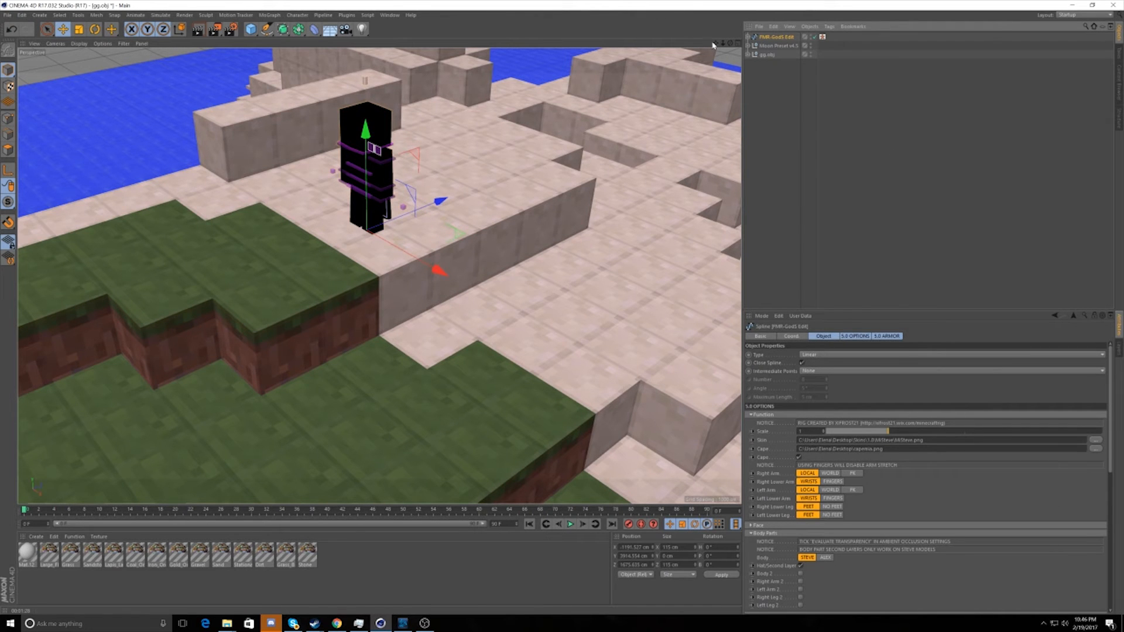
drag(730, 43, 839, 97)
drag(730, 44, 615, 16)
scroll(360, 460, up, 3)
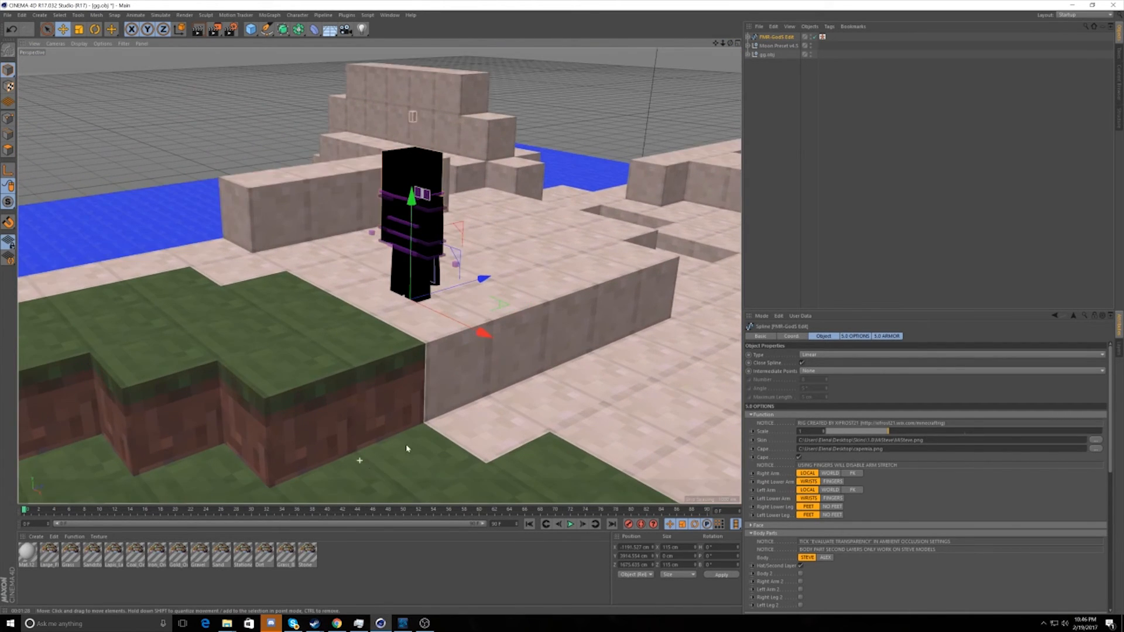
scroll(406, 446, up, 1)
drag(715, 44, 370, 587)
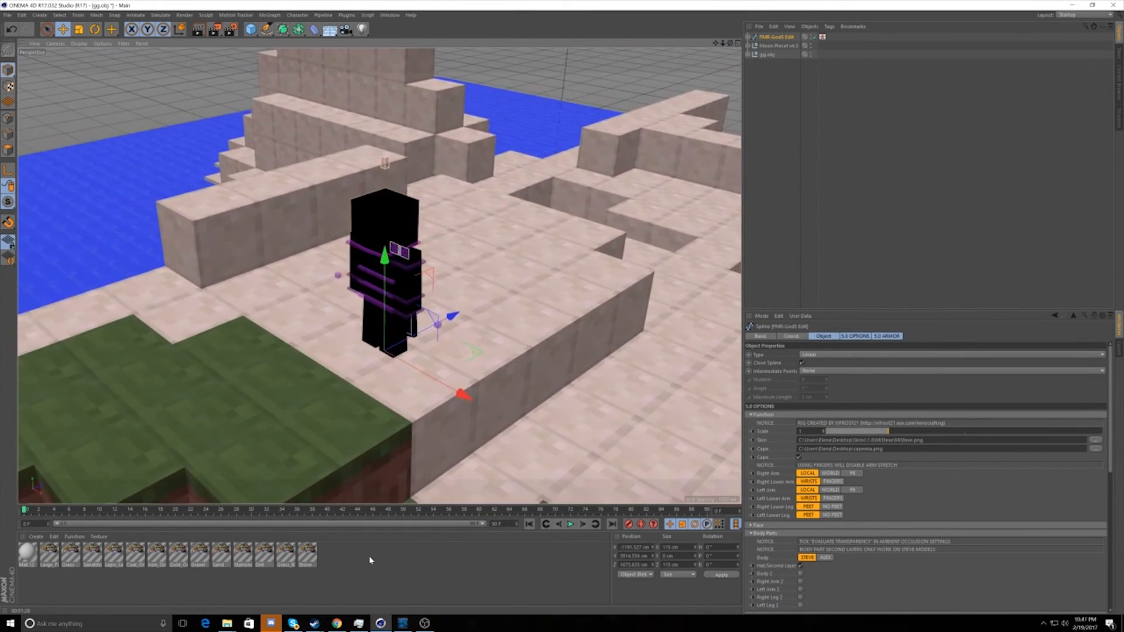
Step: Create a new material and open it in the Material Editor
click(370, 560)
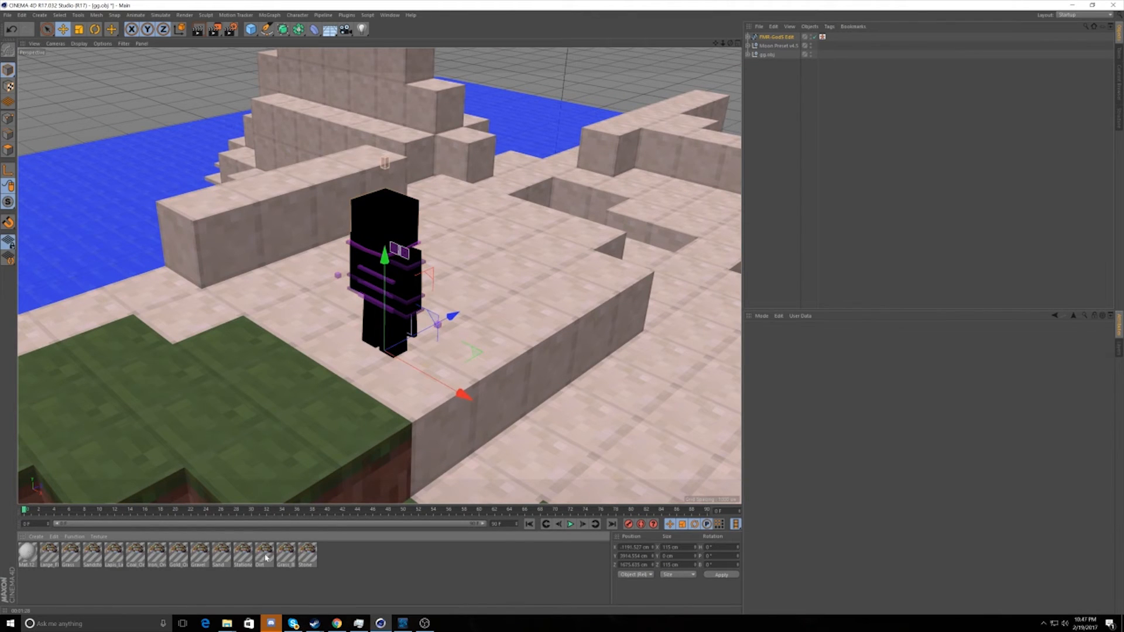
double_click(337, 558)
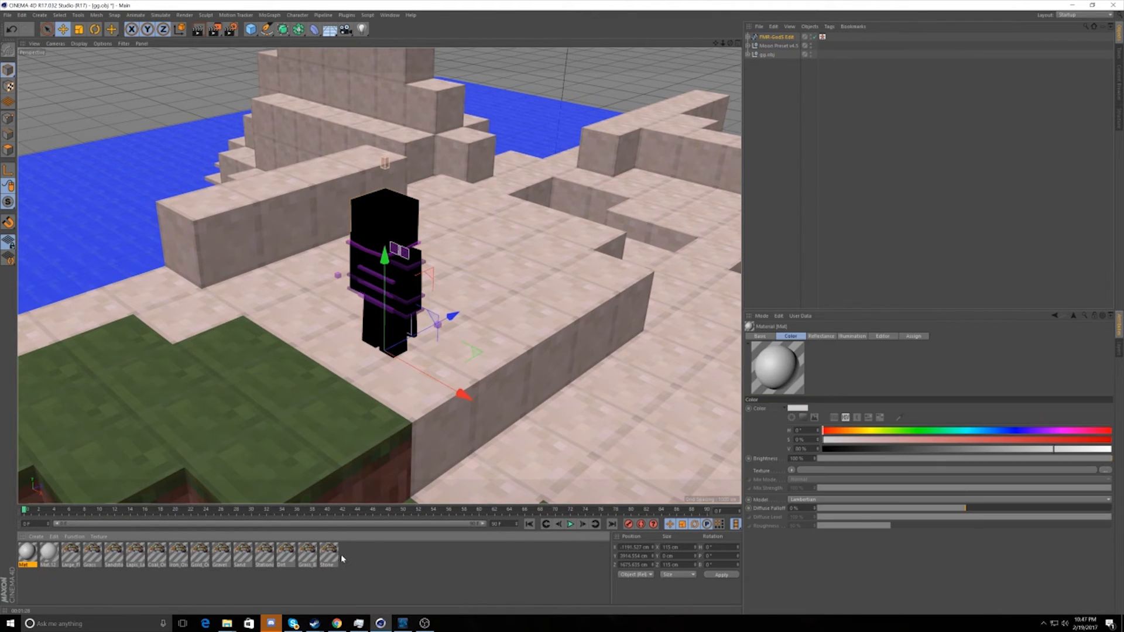
click(43, 558)
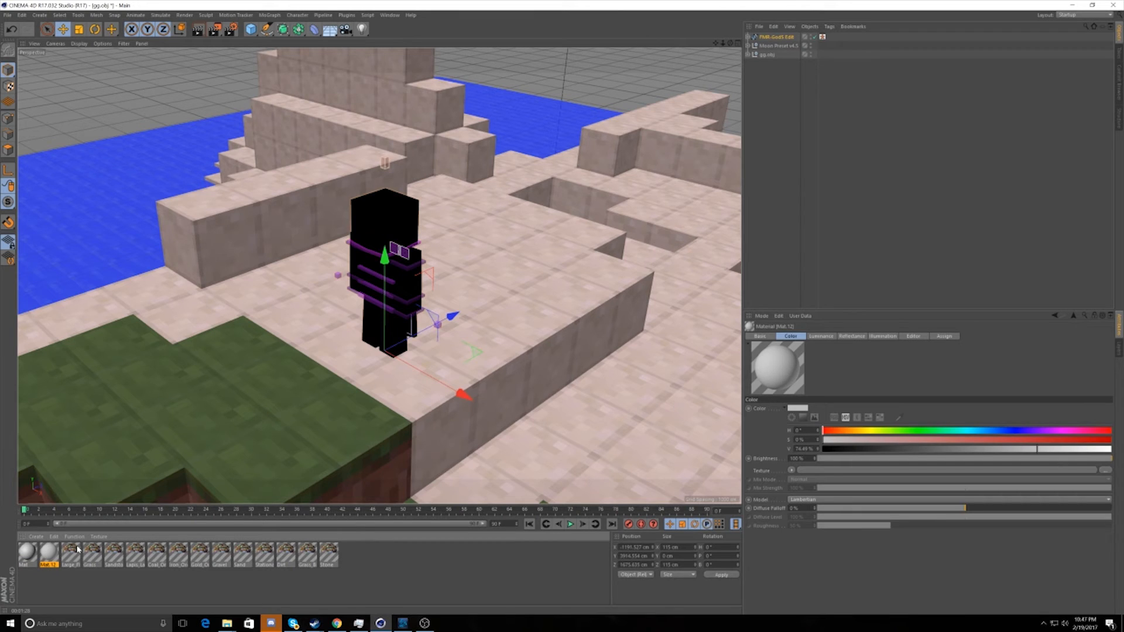
click(31, 564)
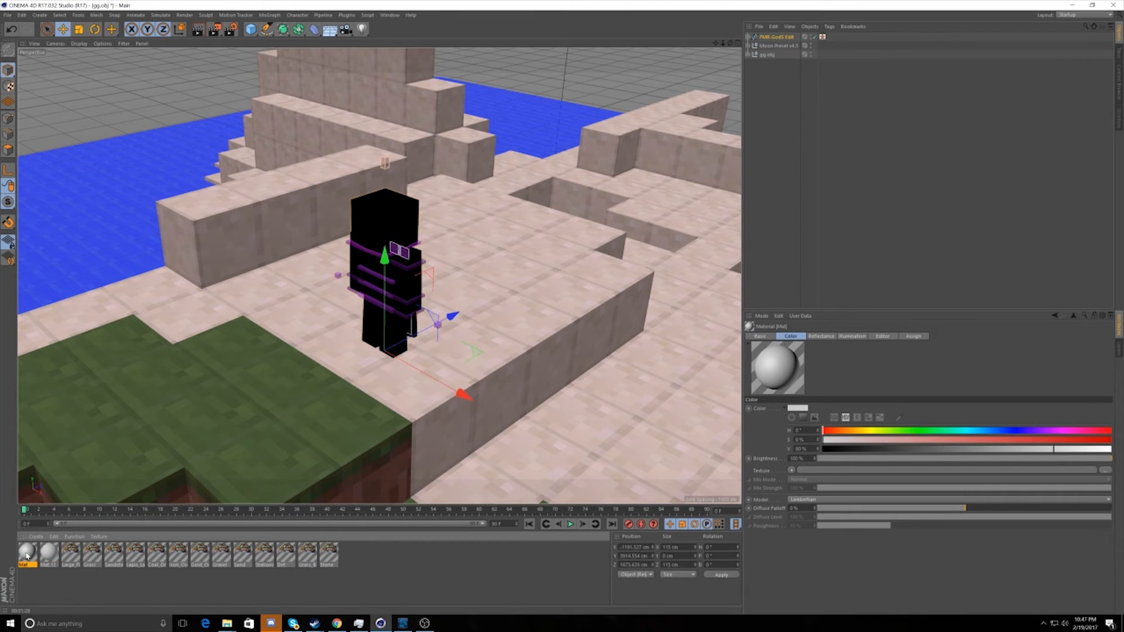
double_click(27, 555)
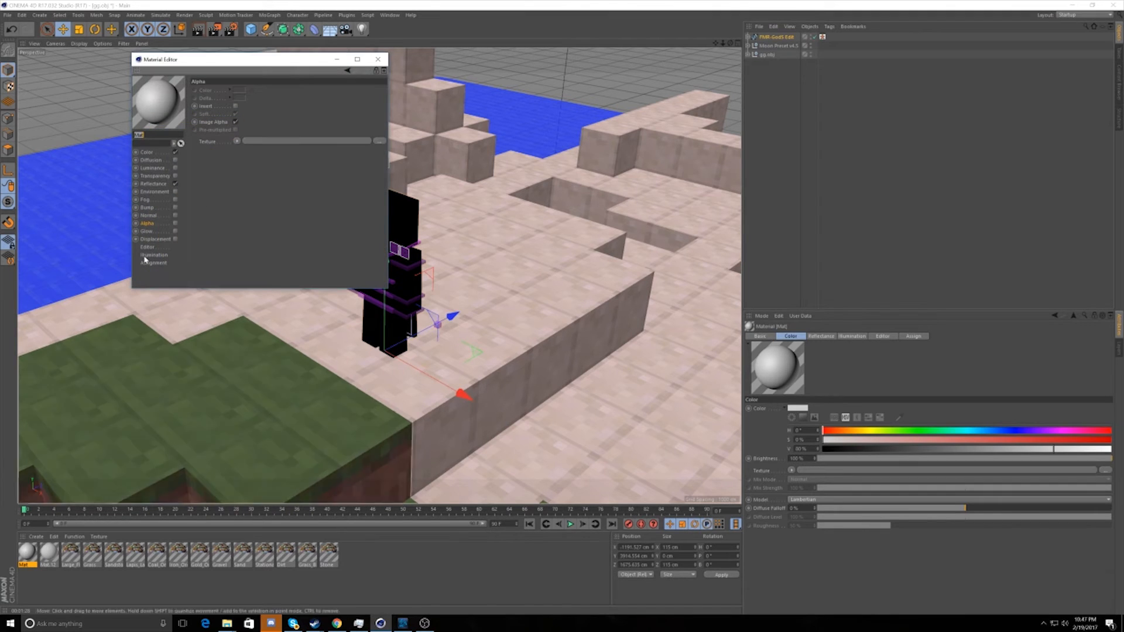
Step: Load The Special Sky image from the YT folder as the new material's color texture, copying it to the project location
click(148, 153)
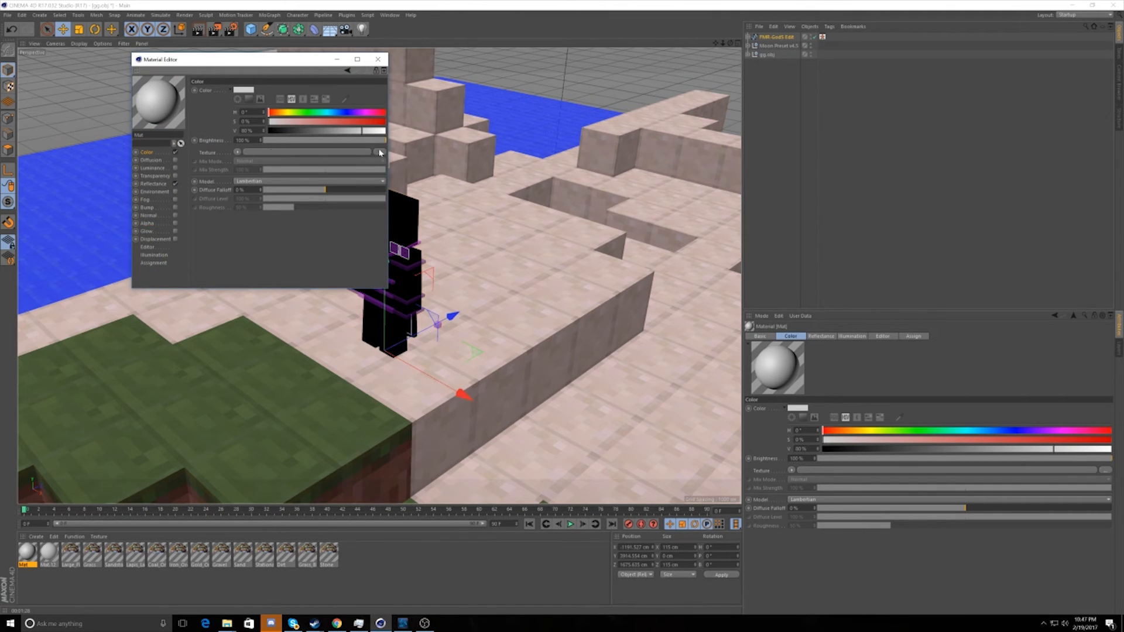
click(237, 152)
click(252, 158)
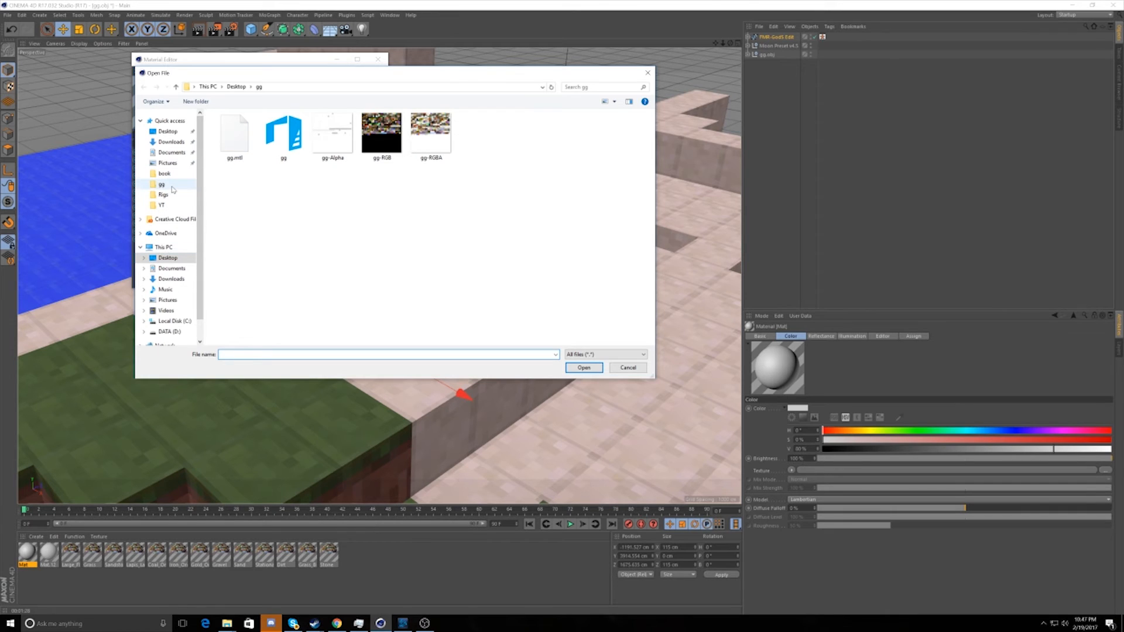
click(162, 205)
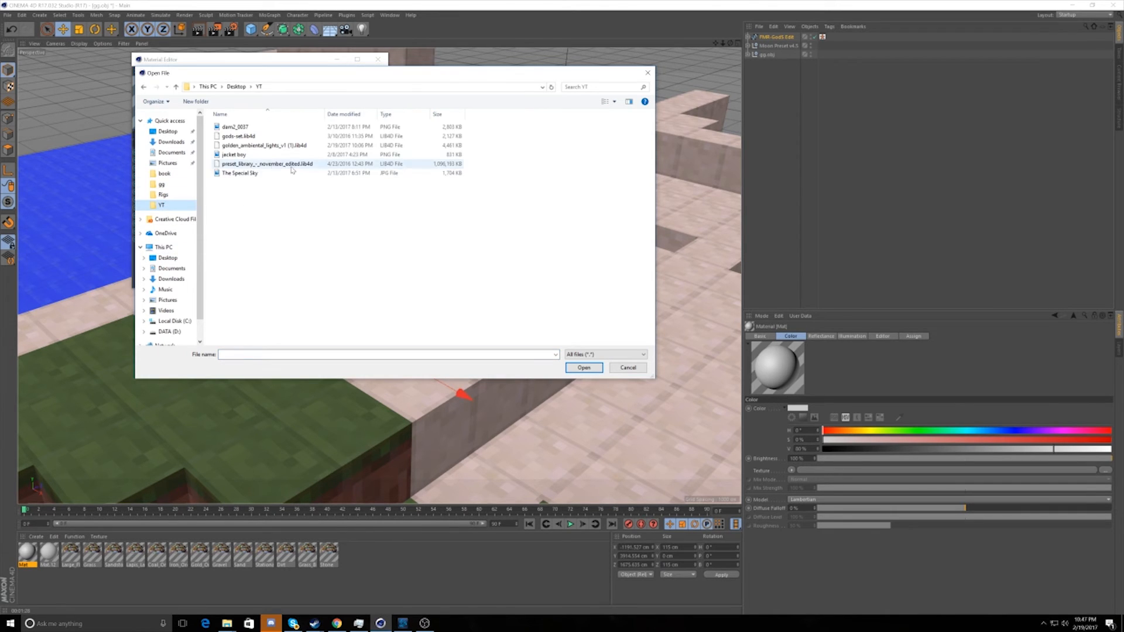
click(249, 175)
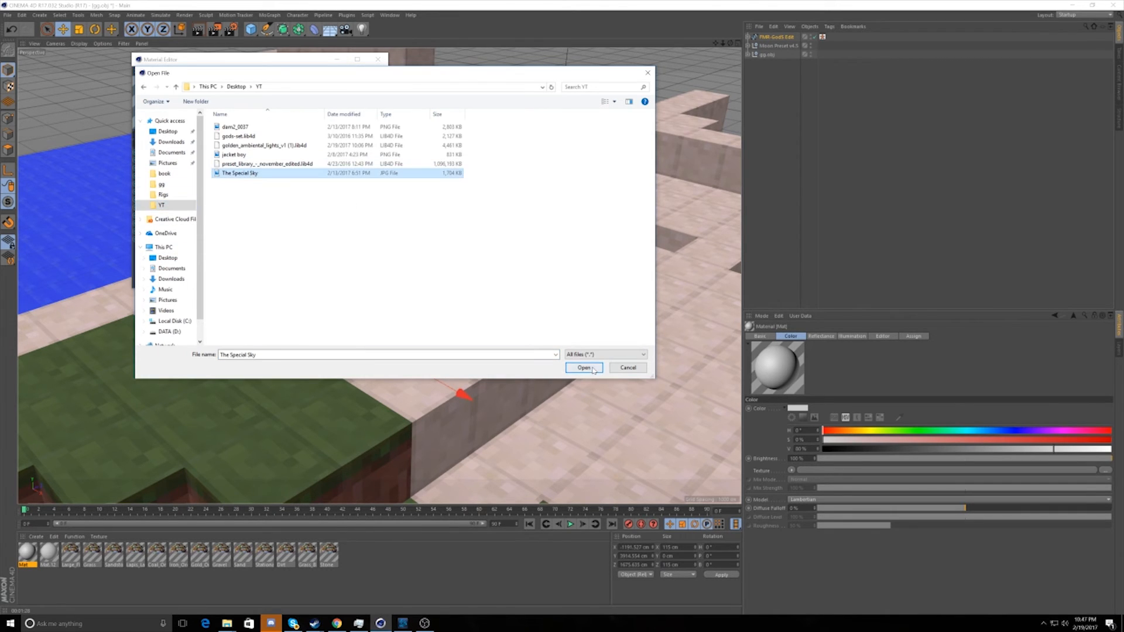
click(592, 369)
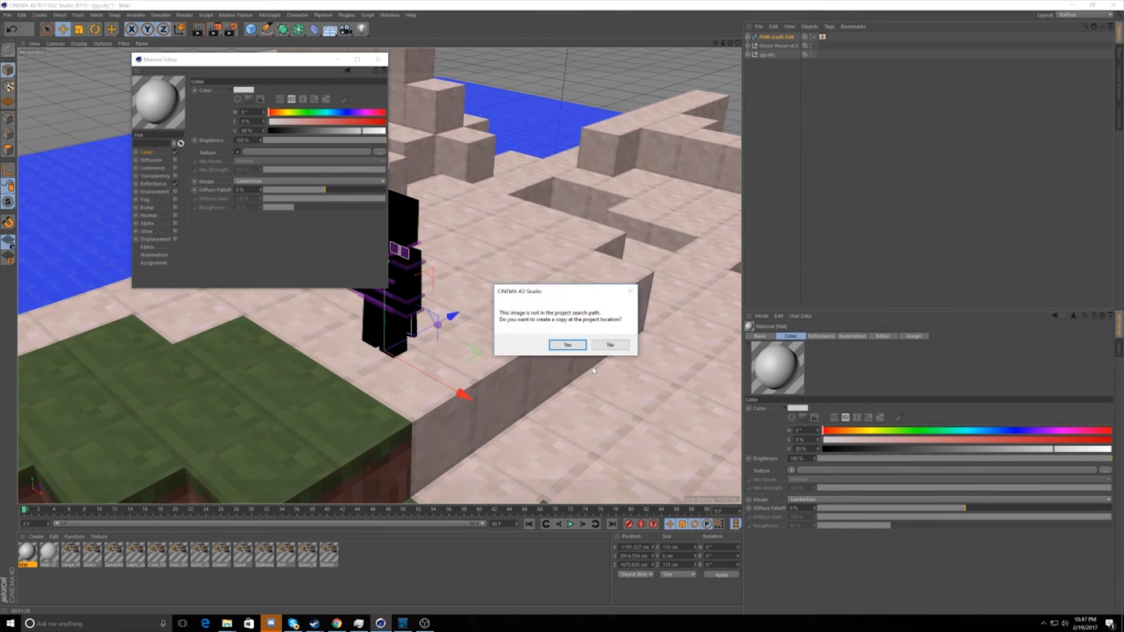
click(567, 345)
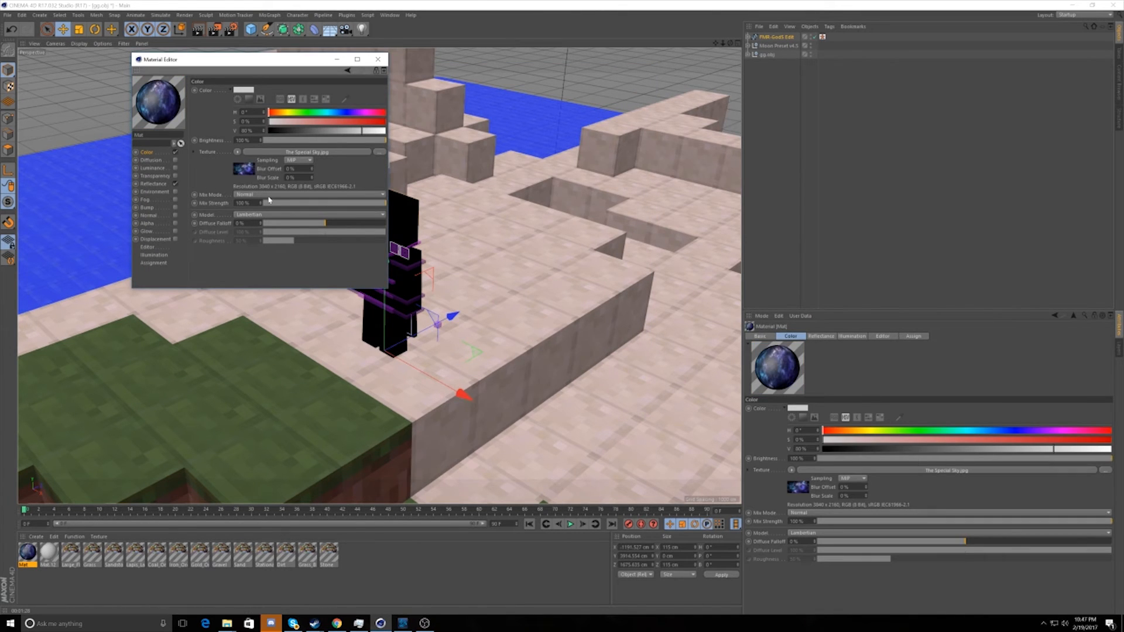
Step: Turn off the sky material's Reflectance channel and close the Material Editor
click(175, 184)
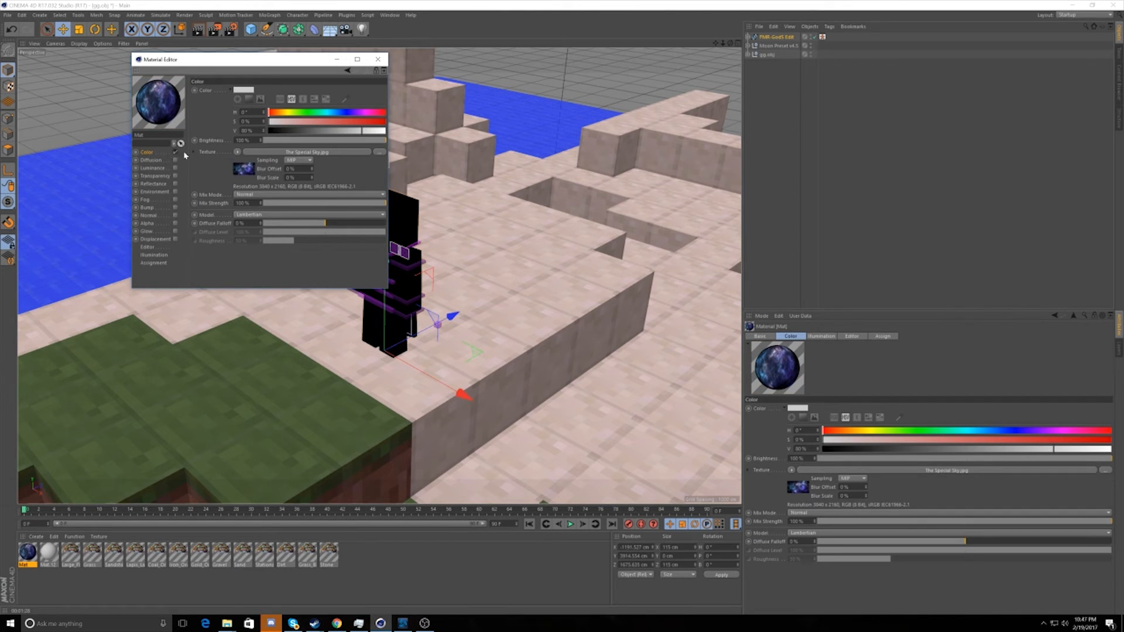
click(375, 62)
click(266, 590)
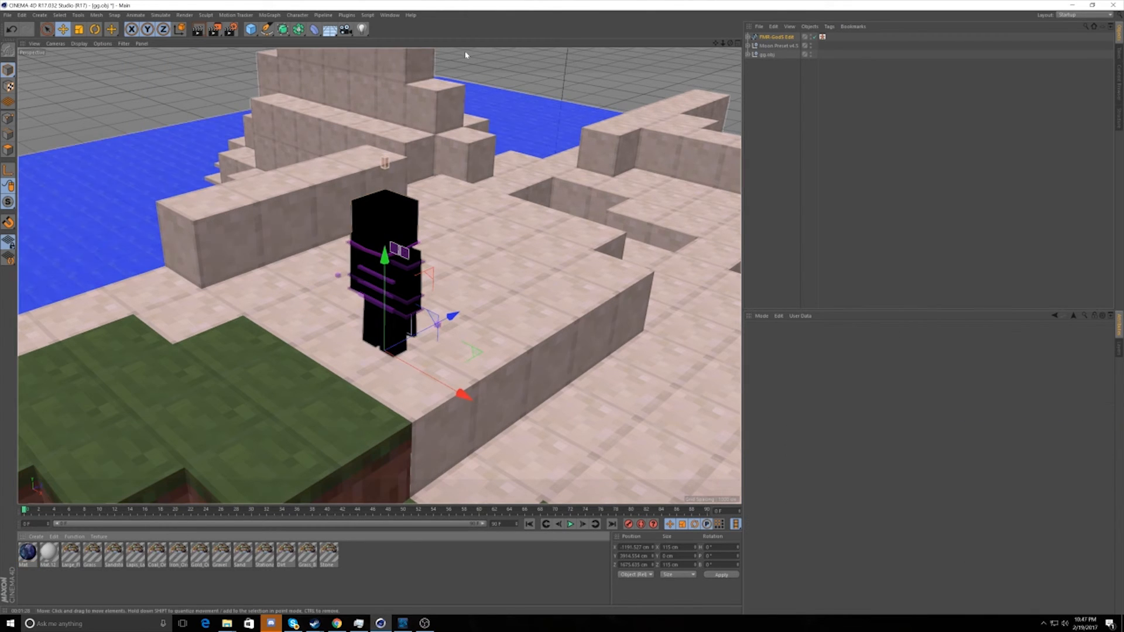
Step: Add a Background object to the scene and apply the sky material to it
drag(730, 43, 603, 41)
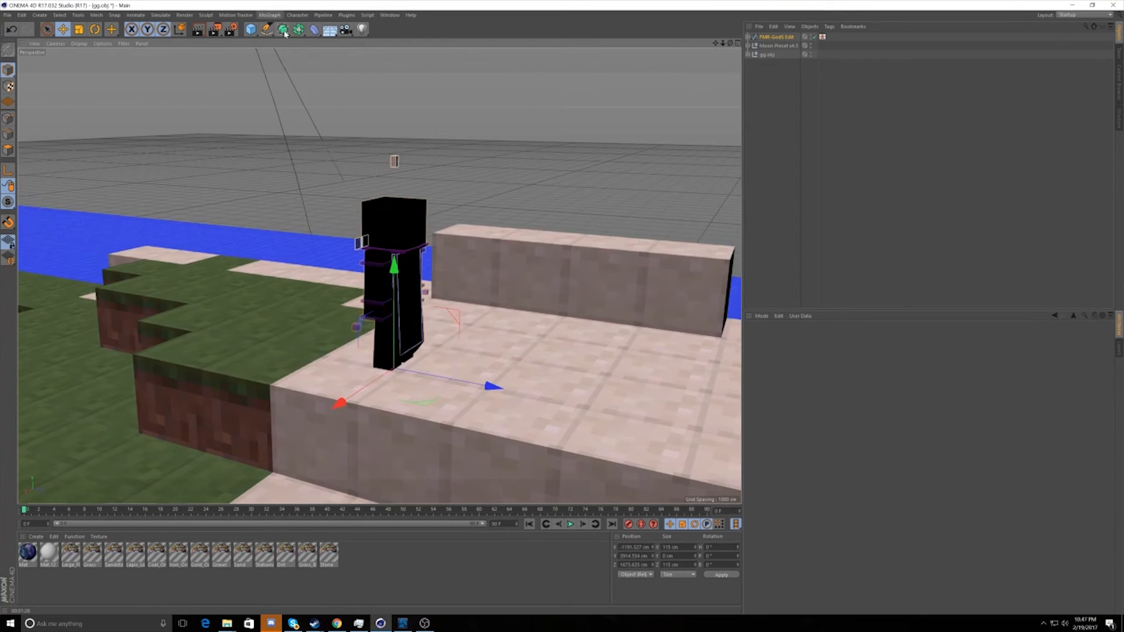
click(332, 34)
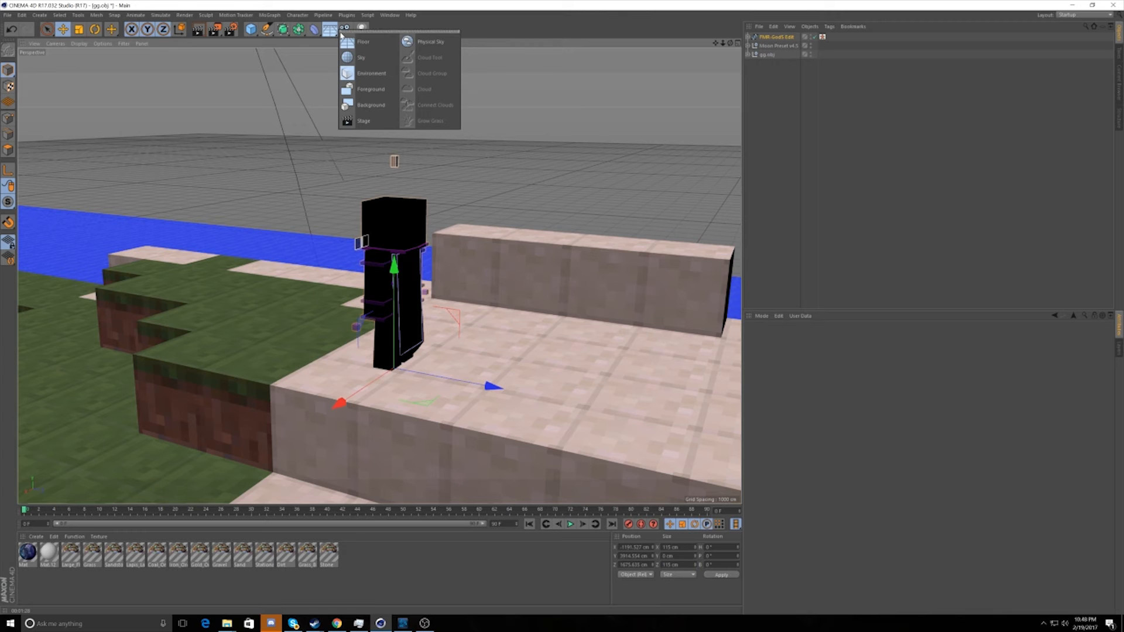
click(370, 105)
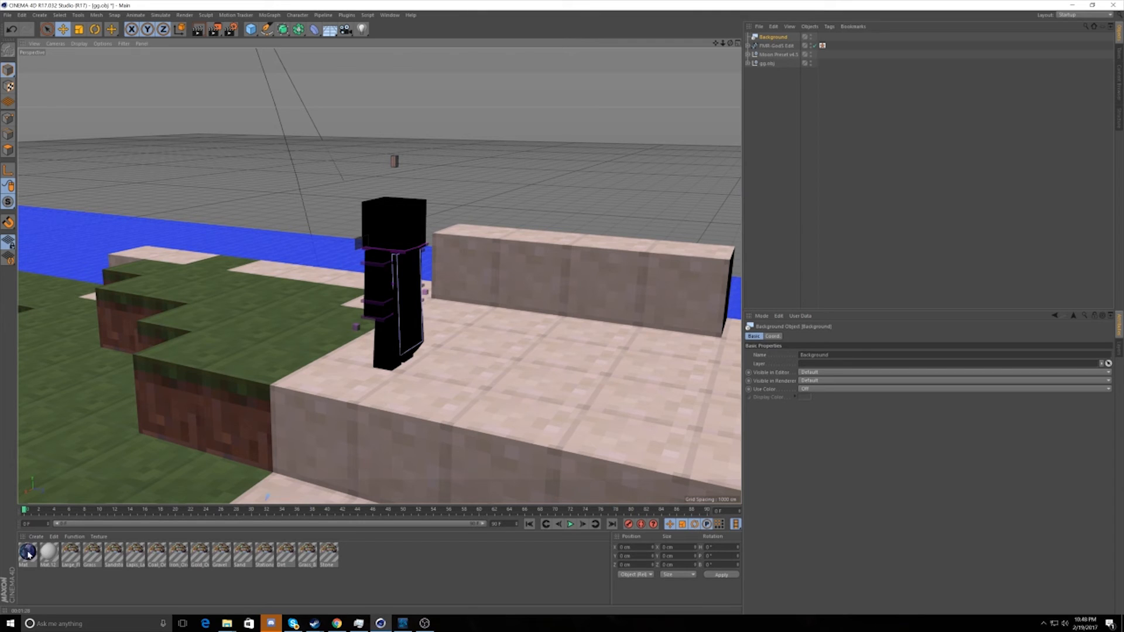
drag(28, 555, 656, 466)
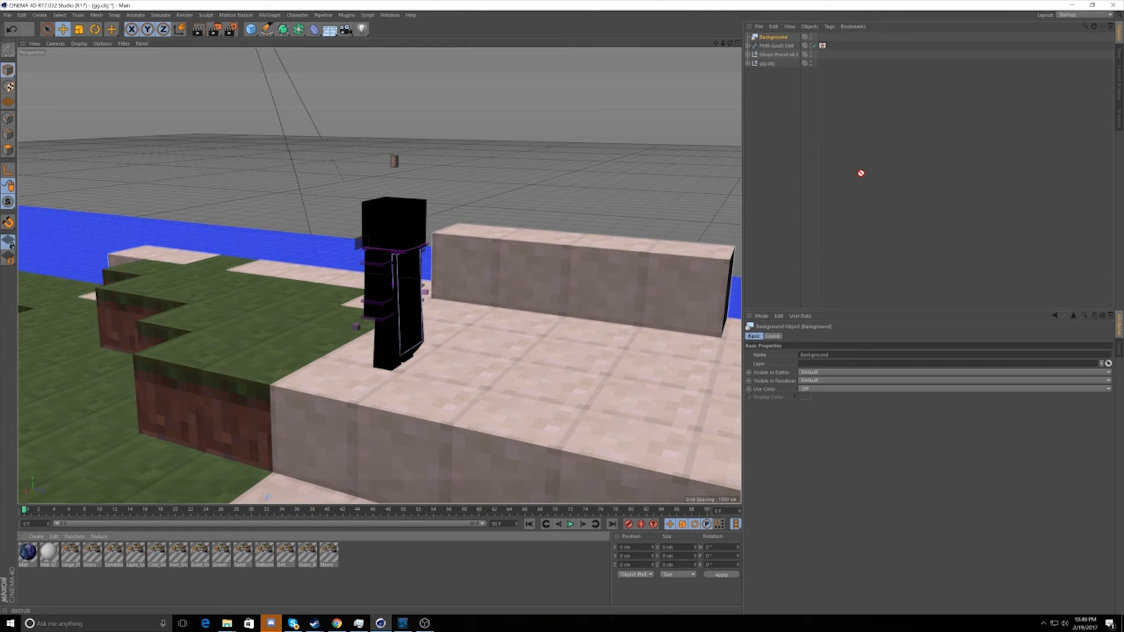
drag(782, 29, 820, 31)
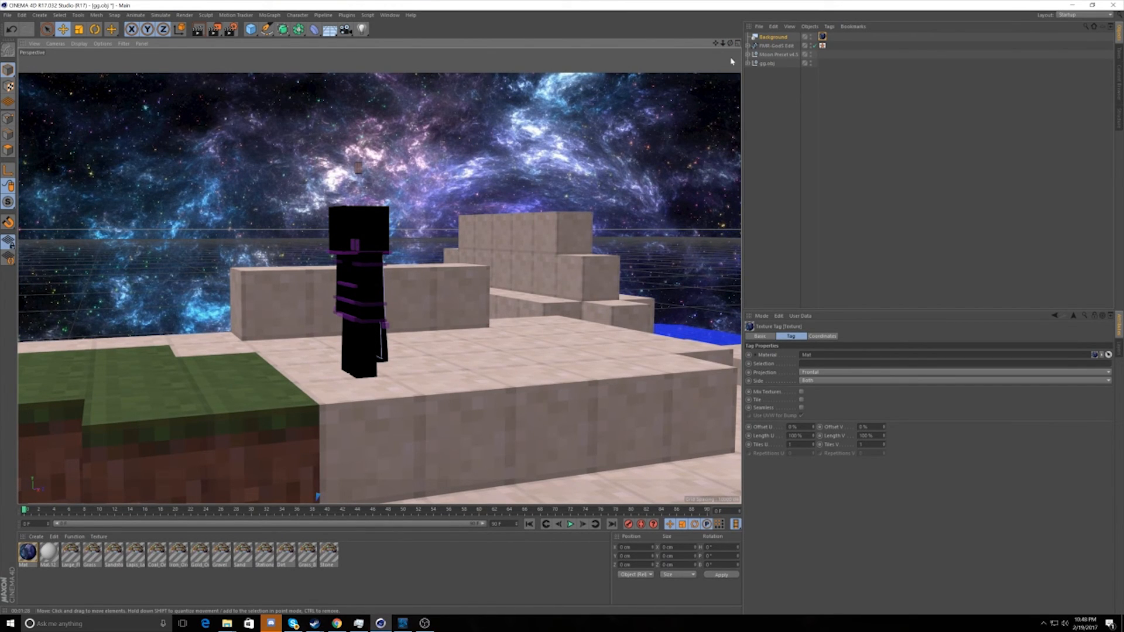
Step: Reposition the space sky in the Background's texture tag: Offset U 0%, Offset V about -18%, Length V 104%, keeping Length U at 100%
drag(730, 43, 782, 321)
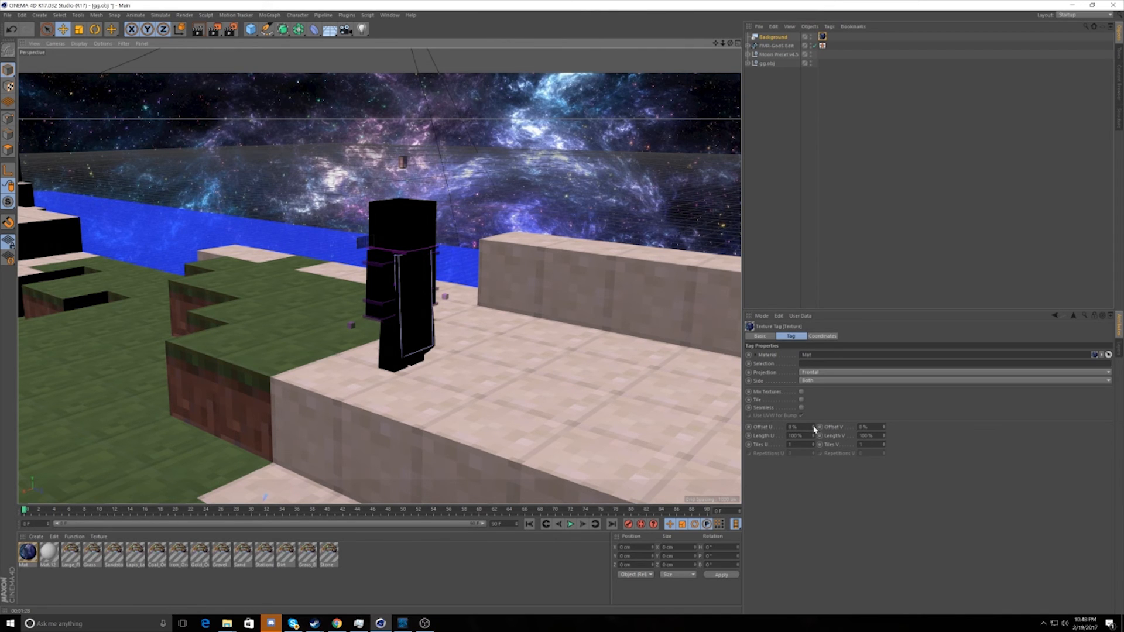
mouse_move(813, 426)
mouse_down()
mouse_move(831, 427)
mouse_move(813, 426)
mouse_move(819, 436)
mouse_up()
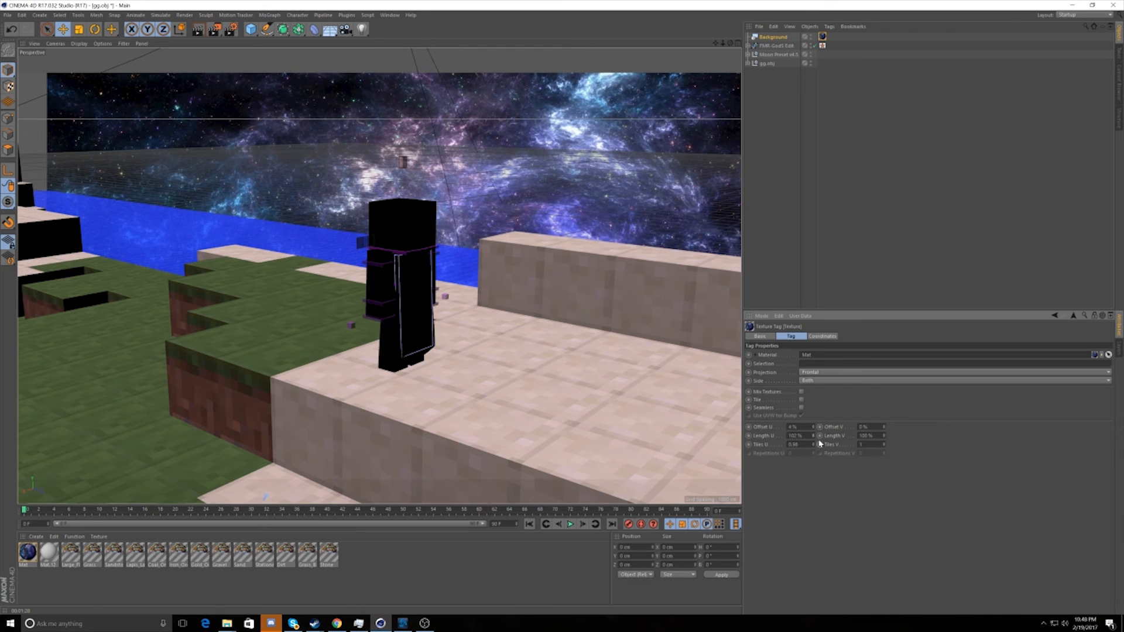
key(ctrl+z)
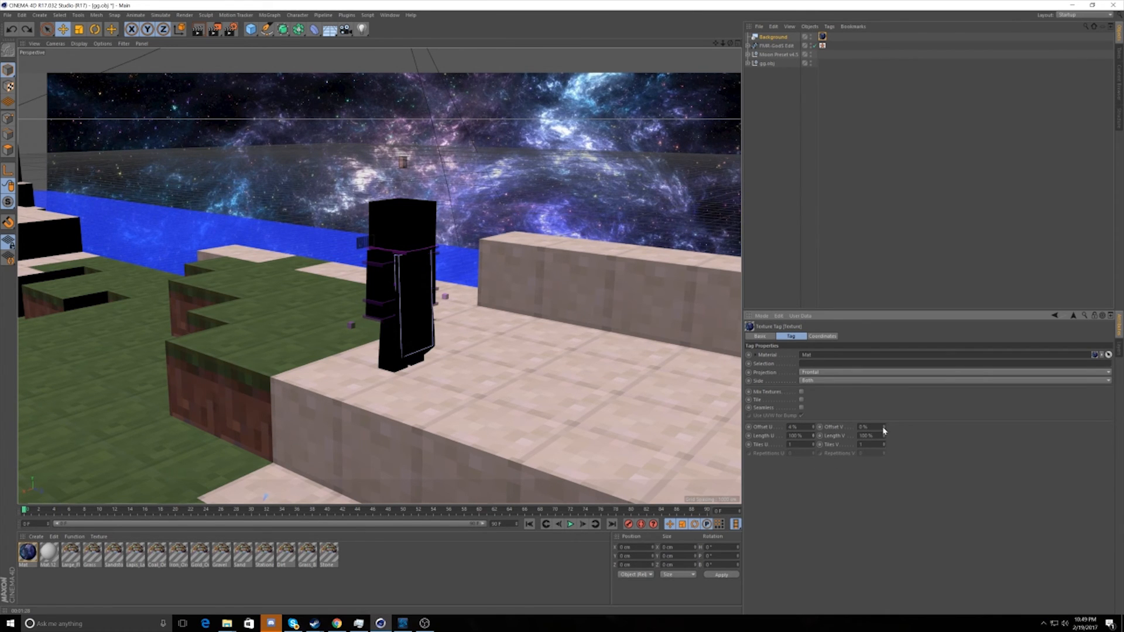
mouse_move(884, 427)
mouse_down()
mouse_move(872, 427)
mouse_move(886, 436)
mouse_up()
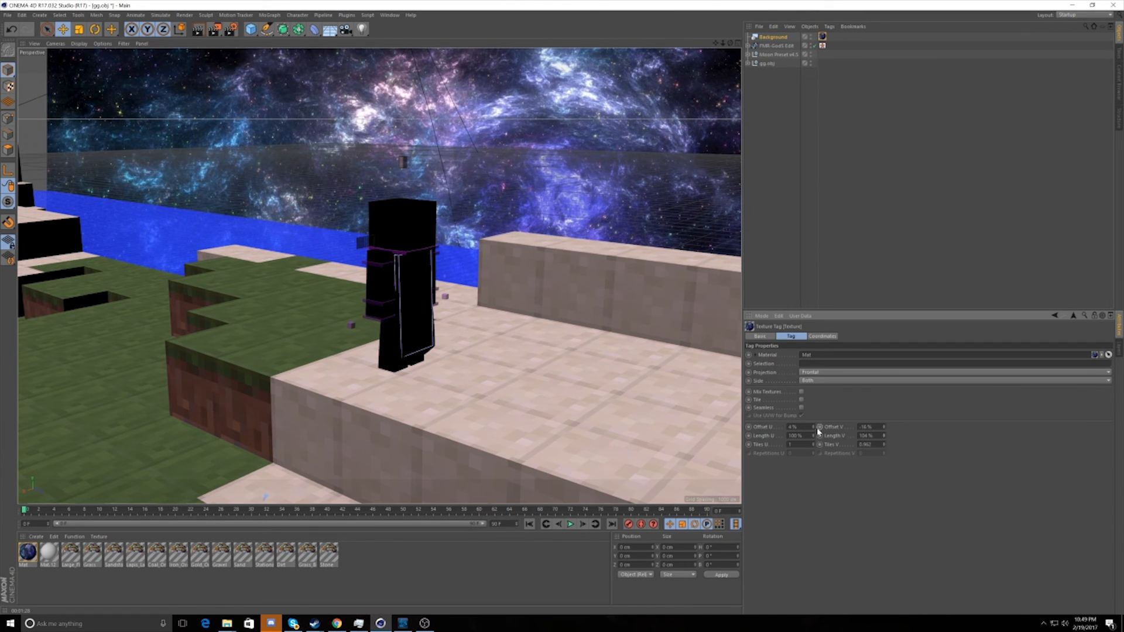
drag(813, 430, 813, 429)
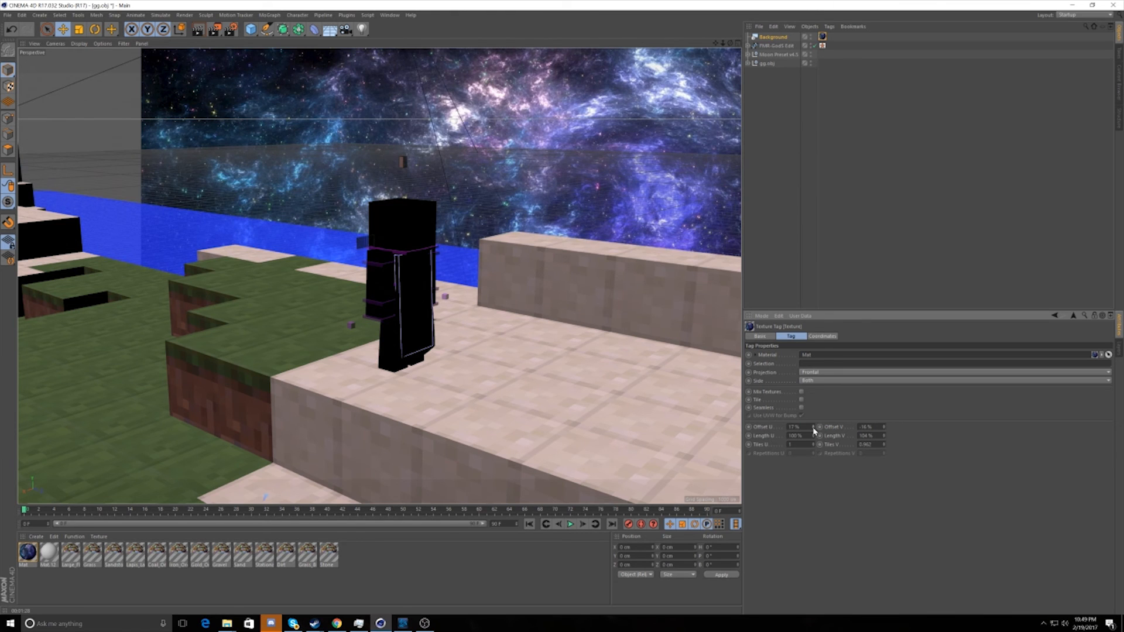
drag(814, 432, 813, 431)
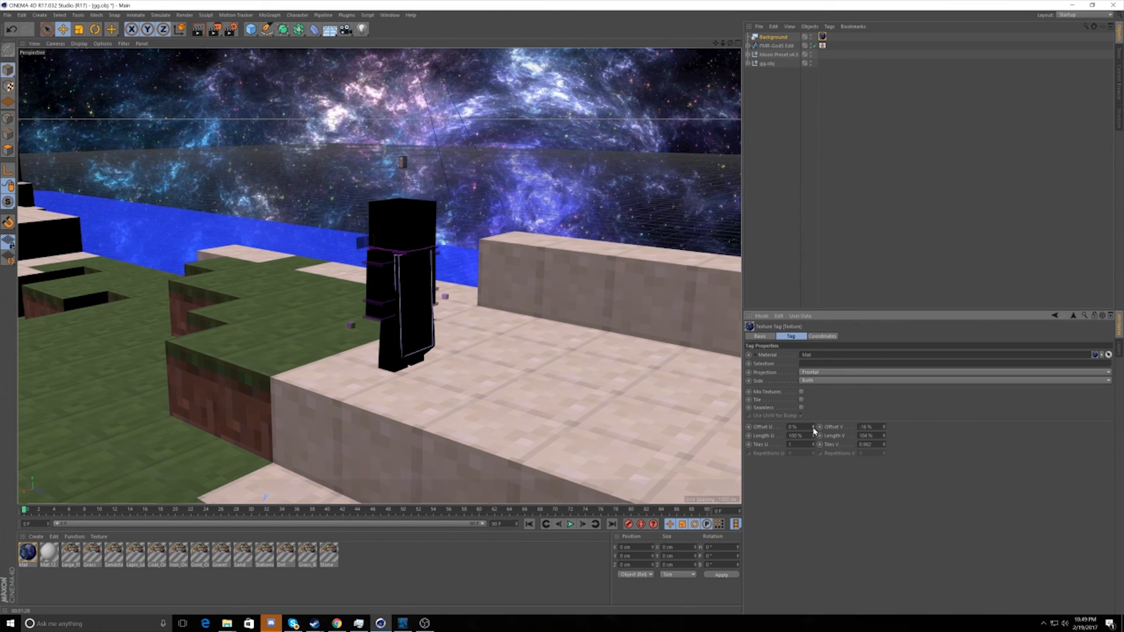
drag(730, 43, 717, 43)
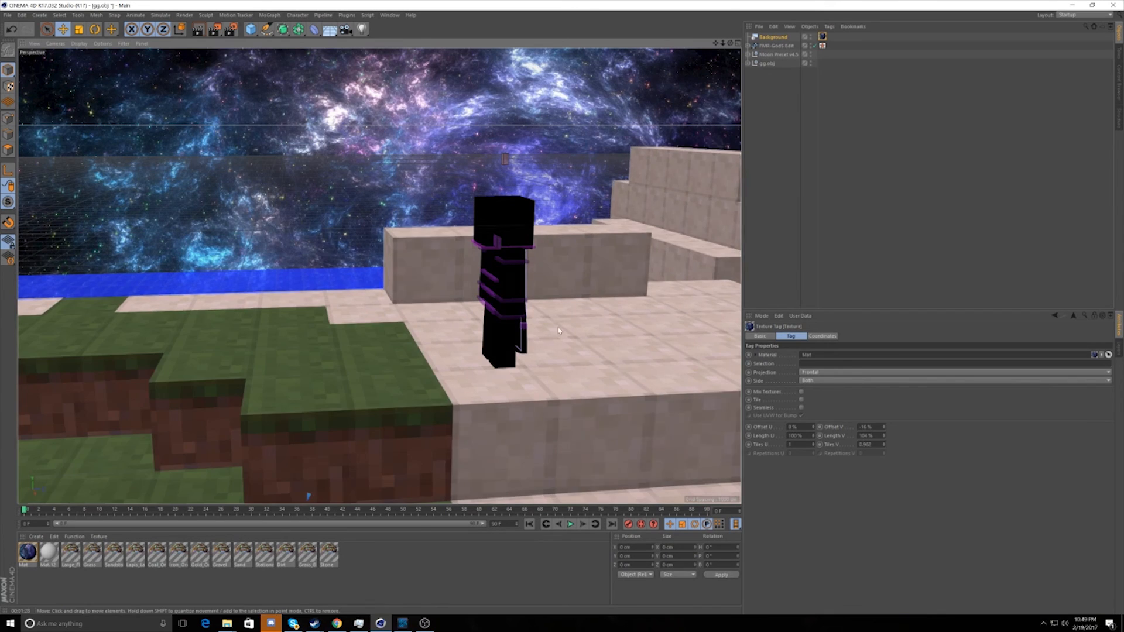